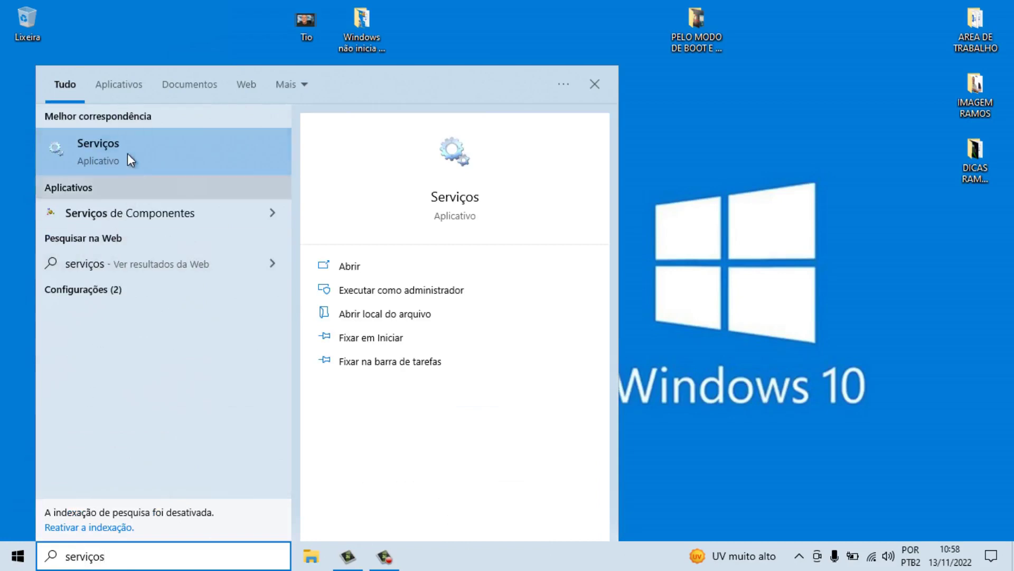
Open Serviços and set the Windows Update service's startup type to Desativado, applying the change
left_click(156, 156)
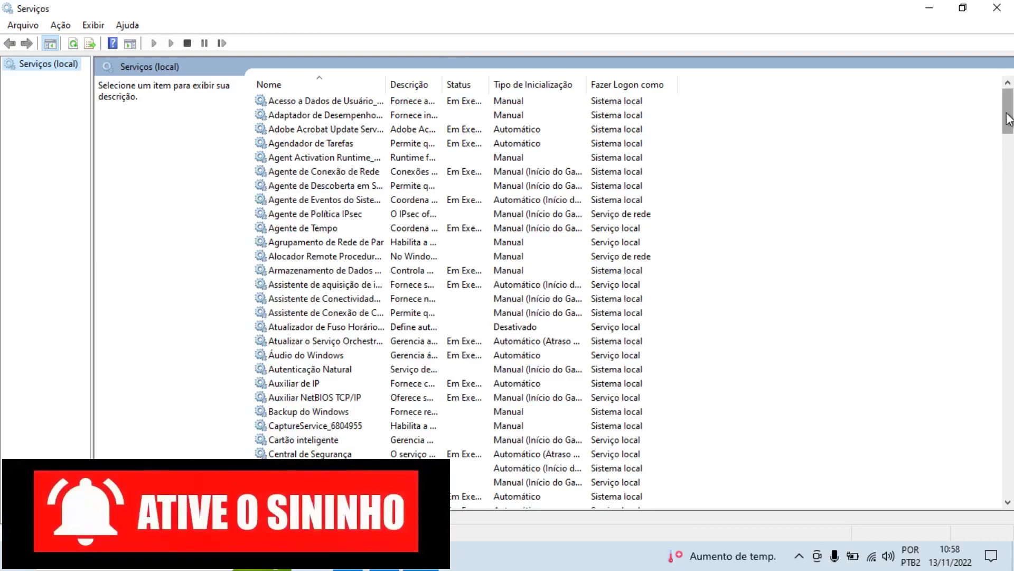
left_click_drag(1009, 119, 956, 501)
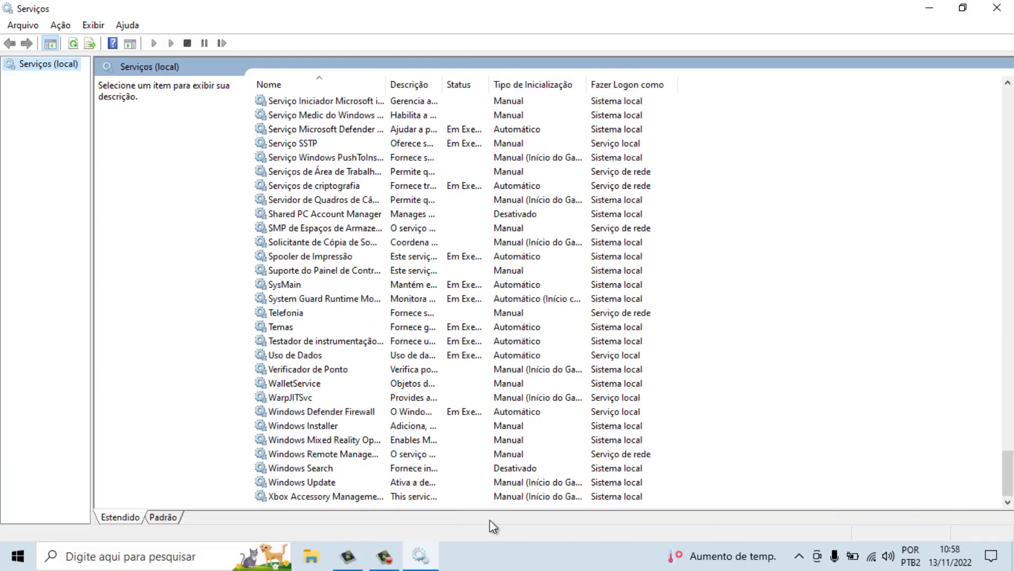
left_click(323, 483)
double_click(322, 483)
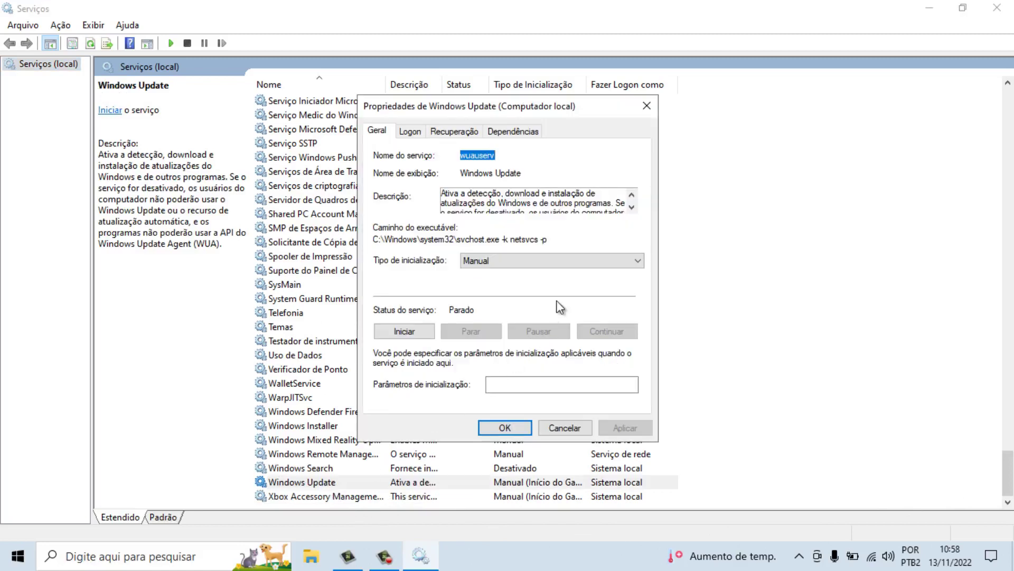
left_click(581, 262)
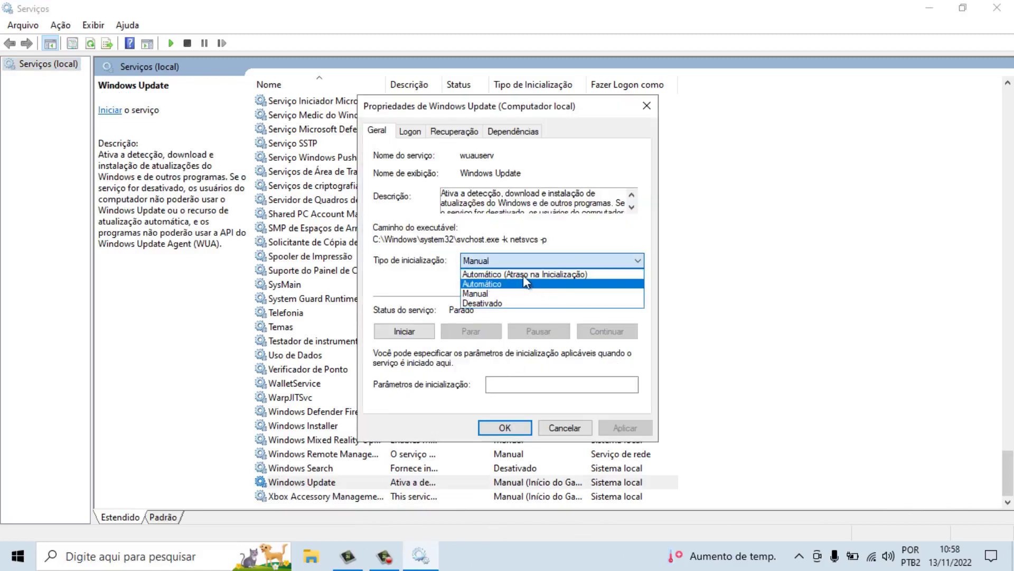
left_click(522, 304)
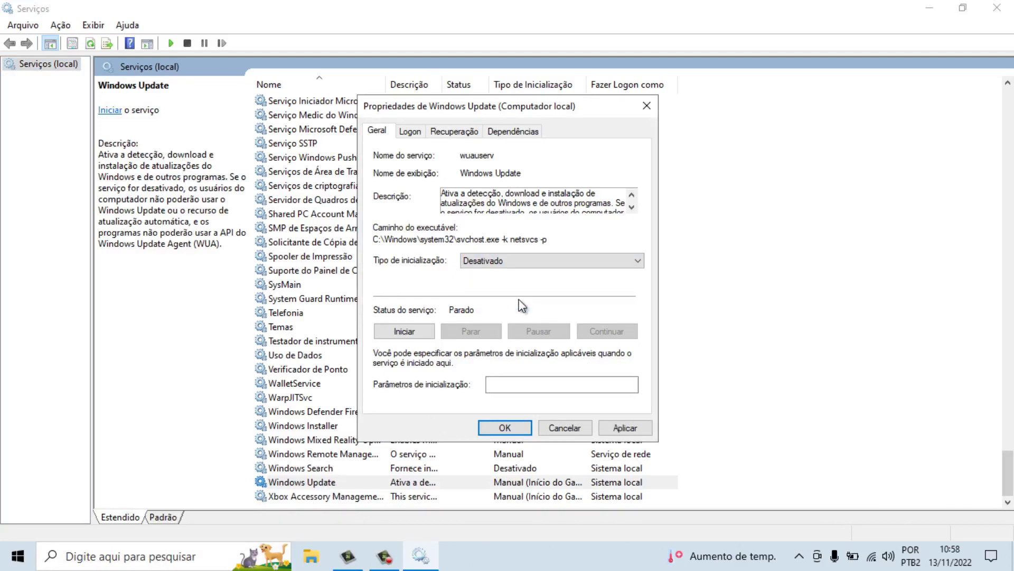
left_click(621, 429)
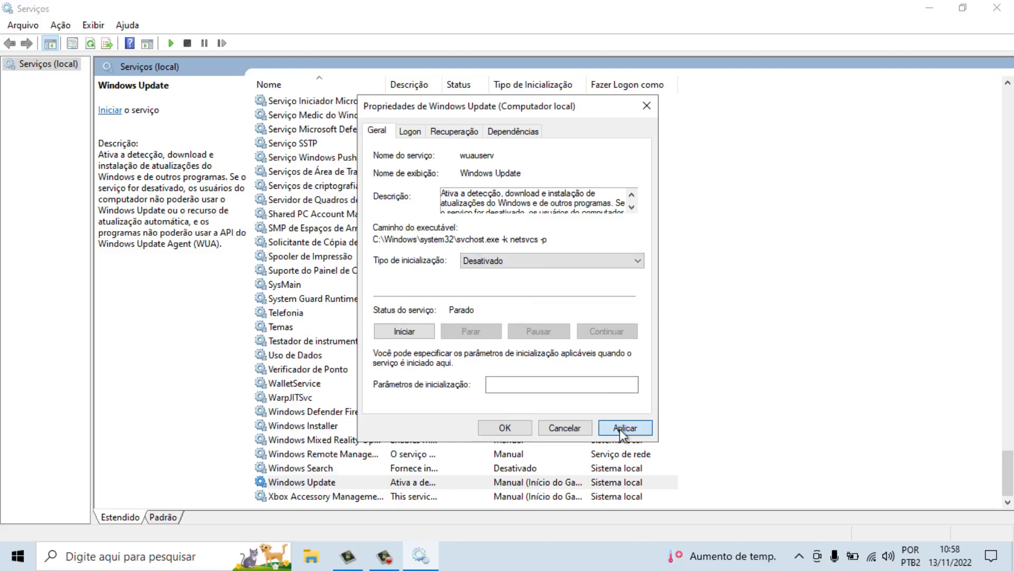
left_click(506, 428)
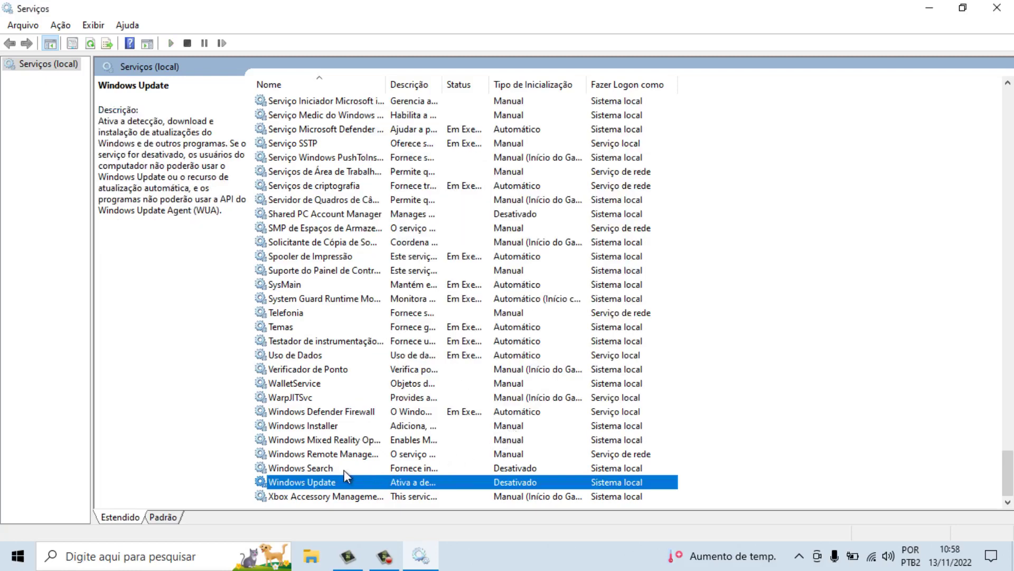
Set the Windows Search service's startup type to Desativado, apply it, and close the Serviços window
double_click(300, 468)
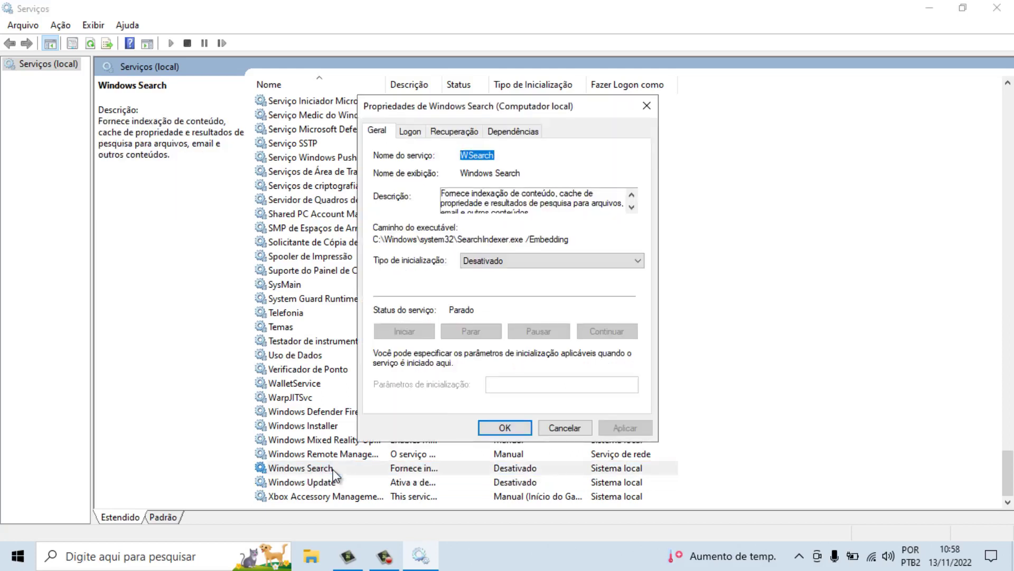
left_click(548, 264)
left_click(525, 293)
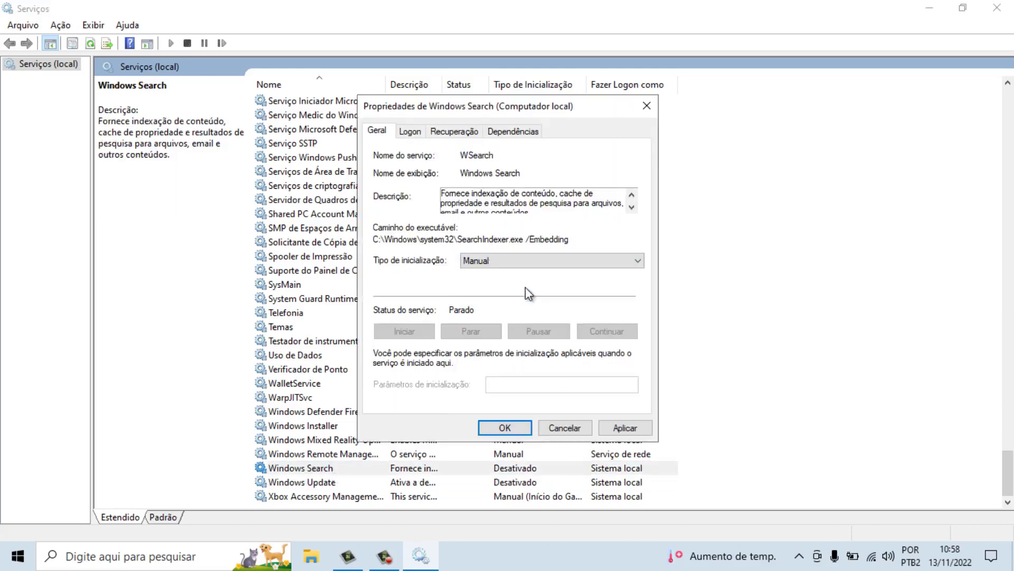
left_click(546, 261)
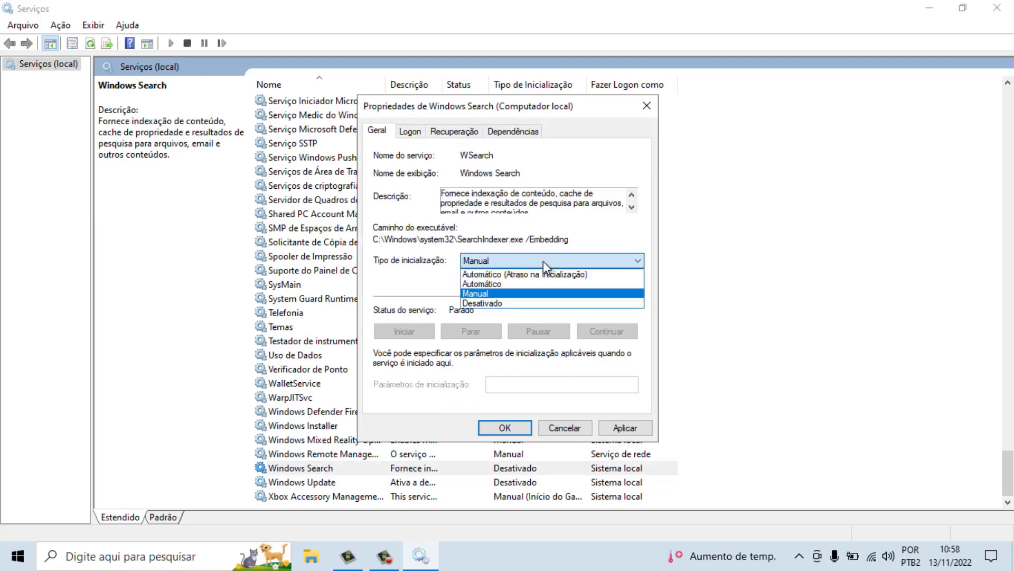
left_click(527, 302)
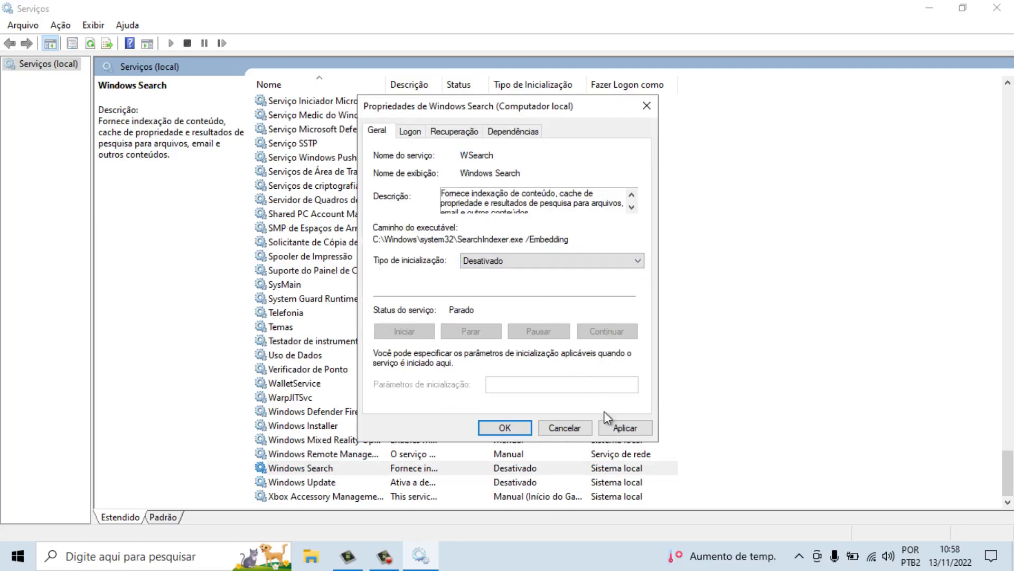
left_click(613, 427)
left_click(505, 425)
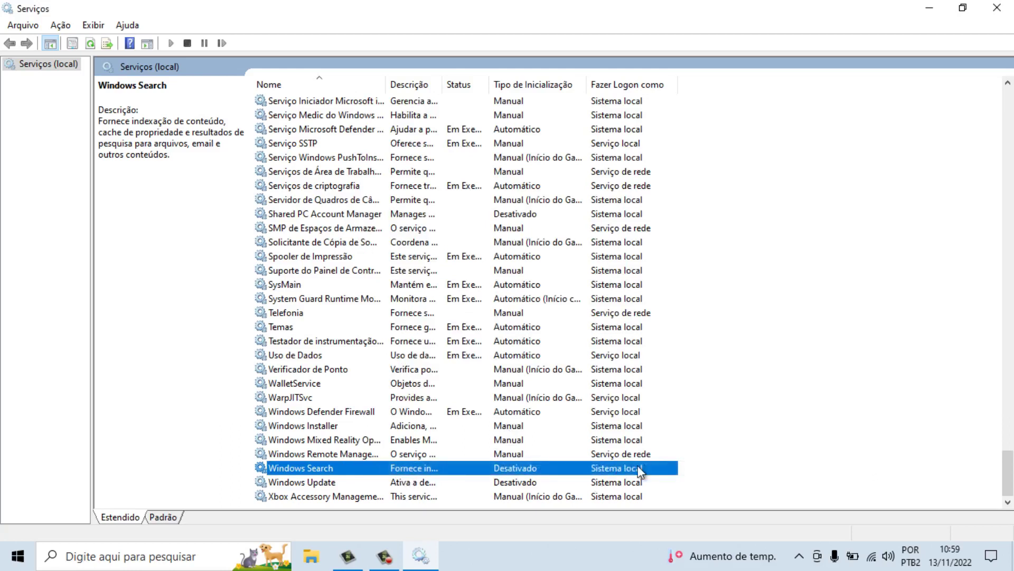
left_click(332, 483)
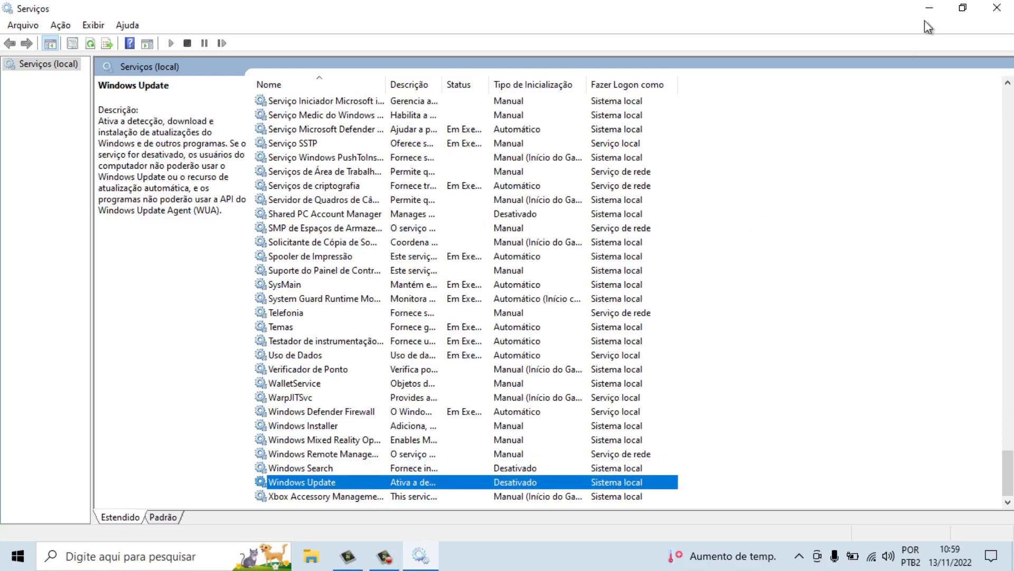
left_click(1002, 7)
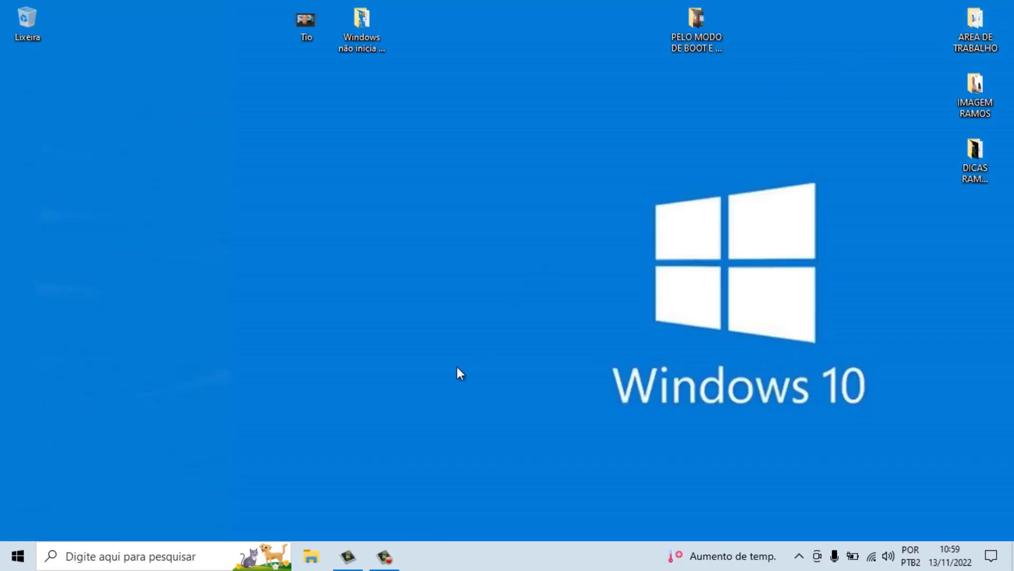
Open the advanced system settings from the properties of Este Computador in File Explorer
left_click(312, 556)
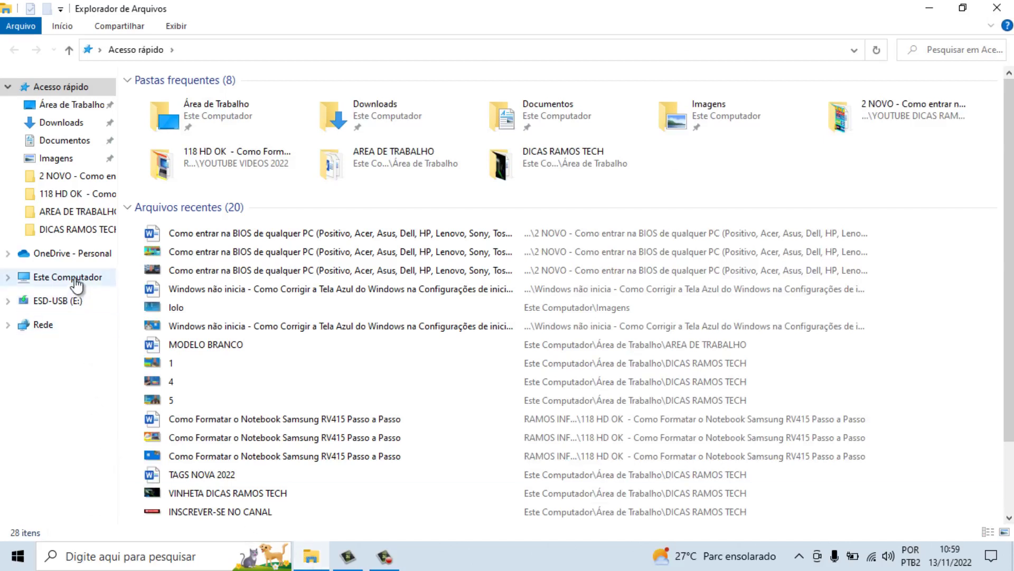
right_click(77, 286)
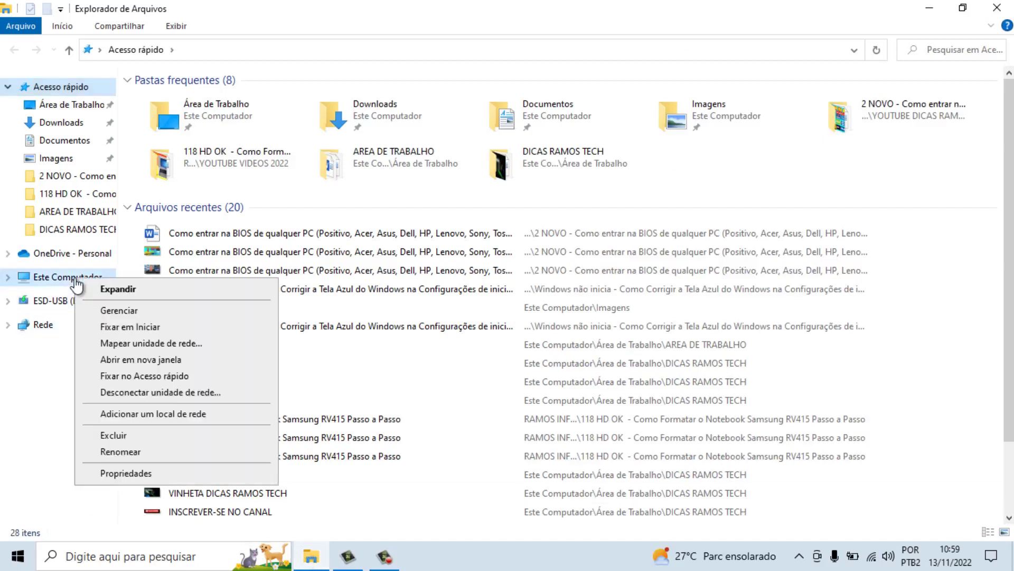
left_click(128, 473)
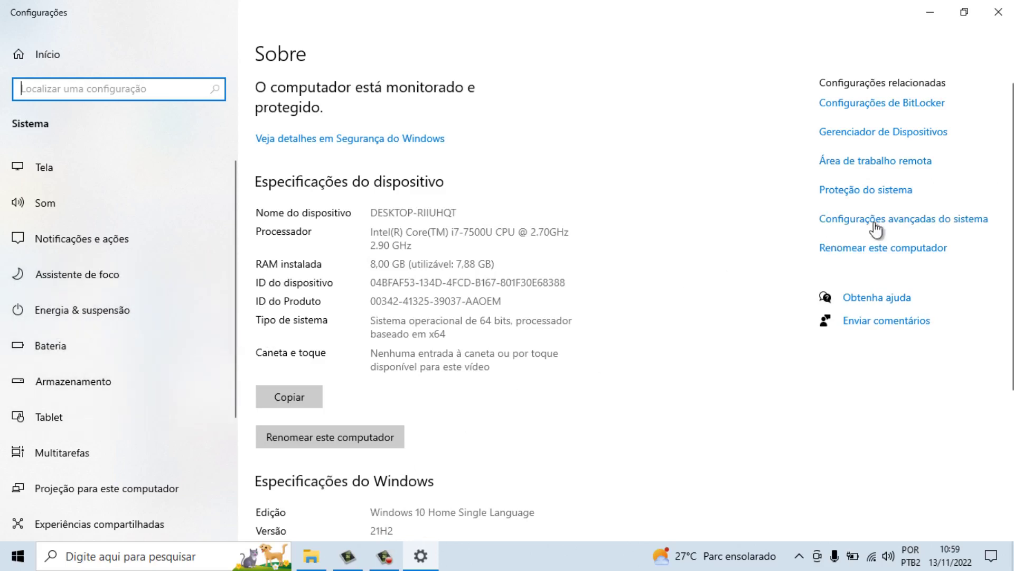
left_click(891, 226)
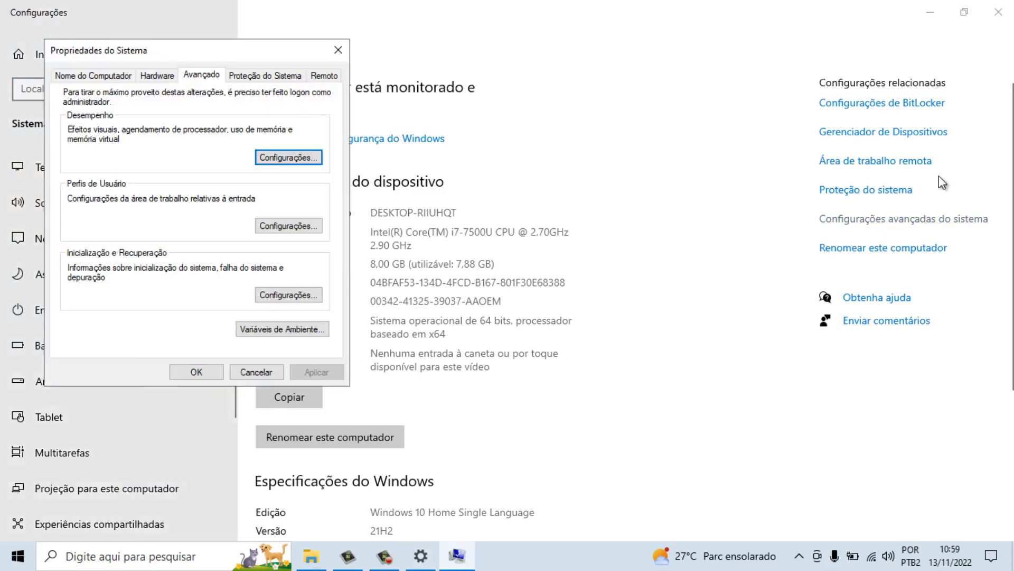
Close the Configurações and Explorador de Arquivos windows and move the Propriedades do Sistema dialog toward the middle of the desktop
left_click(1001, 35)
left_click(998, 12)
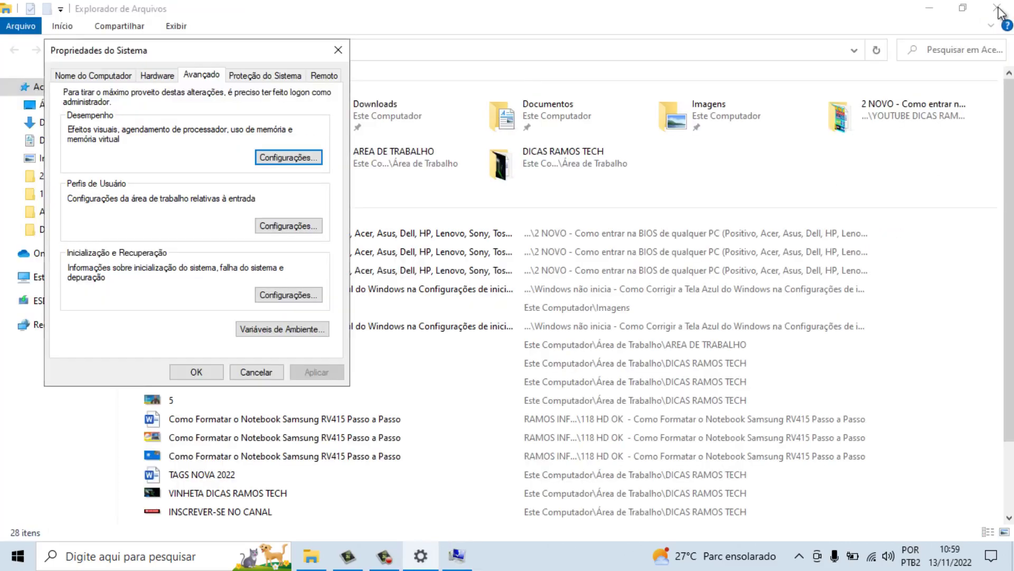
left_click(997, 7)
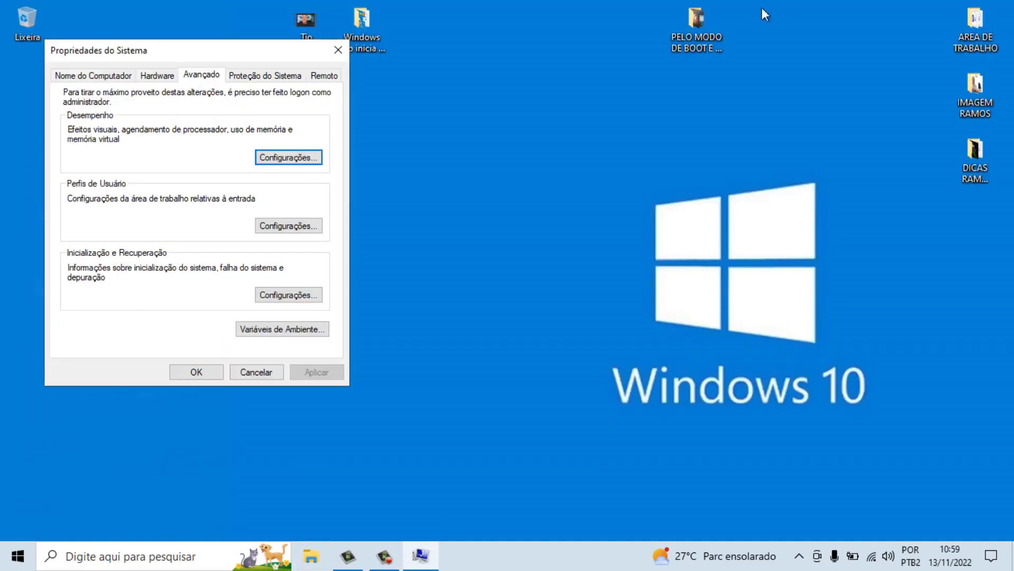
left_click_drag(266, 53, 541, 126)
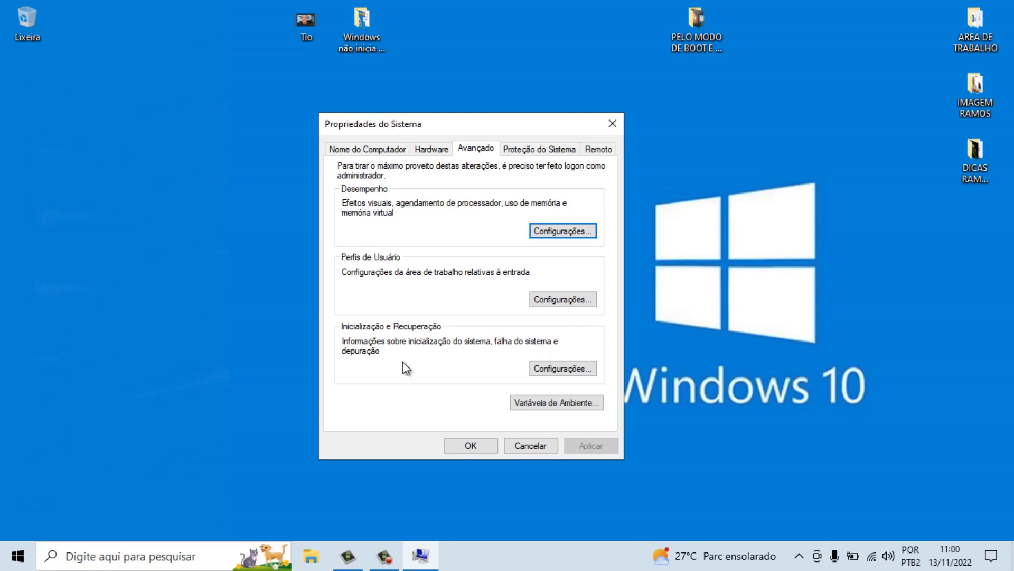
In the Inicialização e Recuperação settings, leave the display time for the operating system list disabled and confirm
left_click(547, 367)
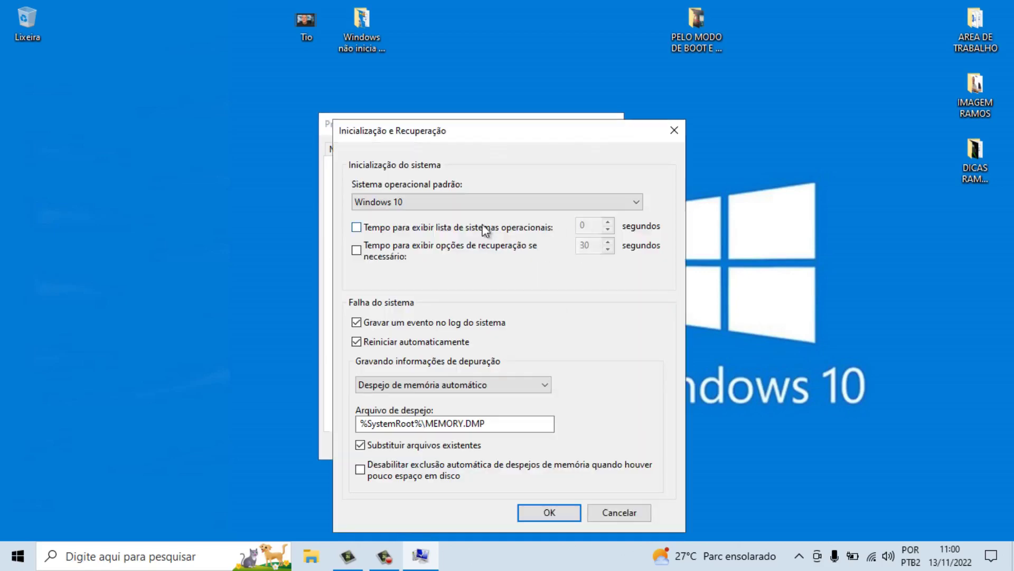
left_click(361, 225)
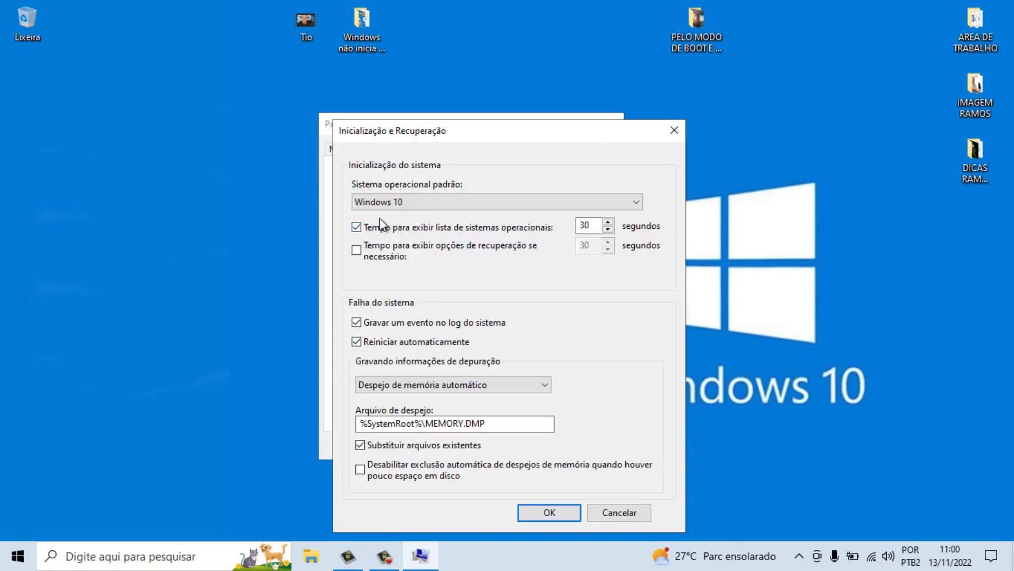
left_click(356, 228)
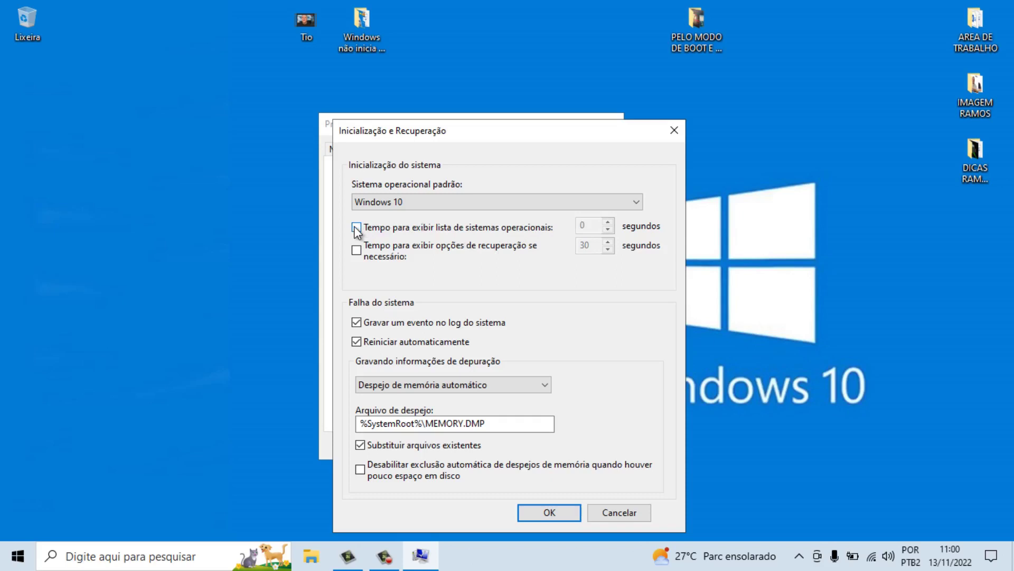
left_click(540, 516)
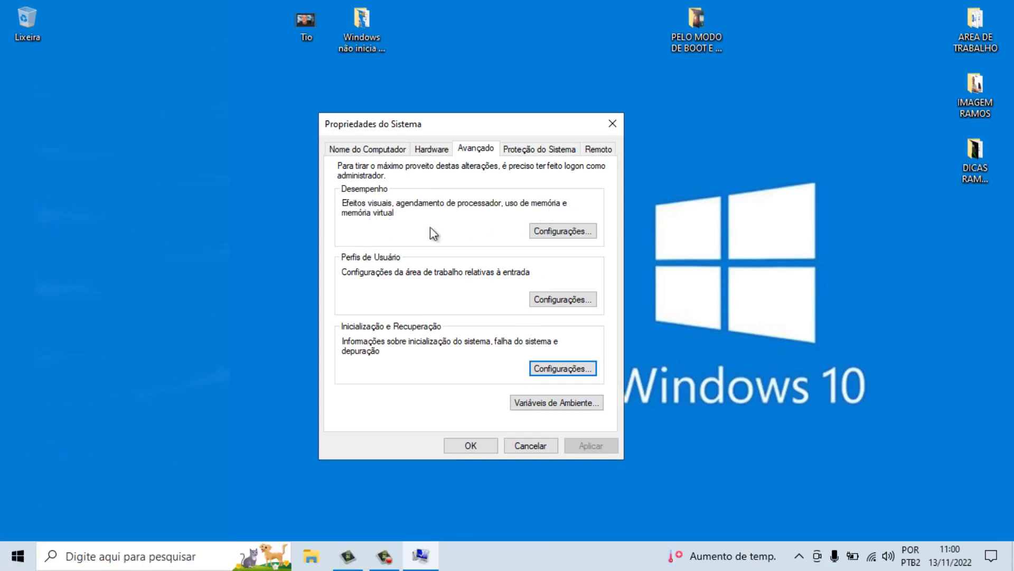
In the performance options, set the visual effects to "Ajustar para obter um melhor desempenho"
left_click(551, 230)
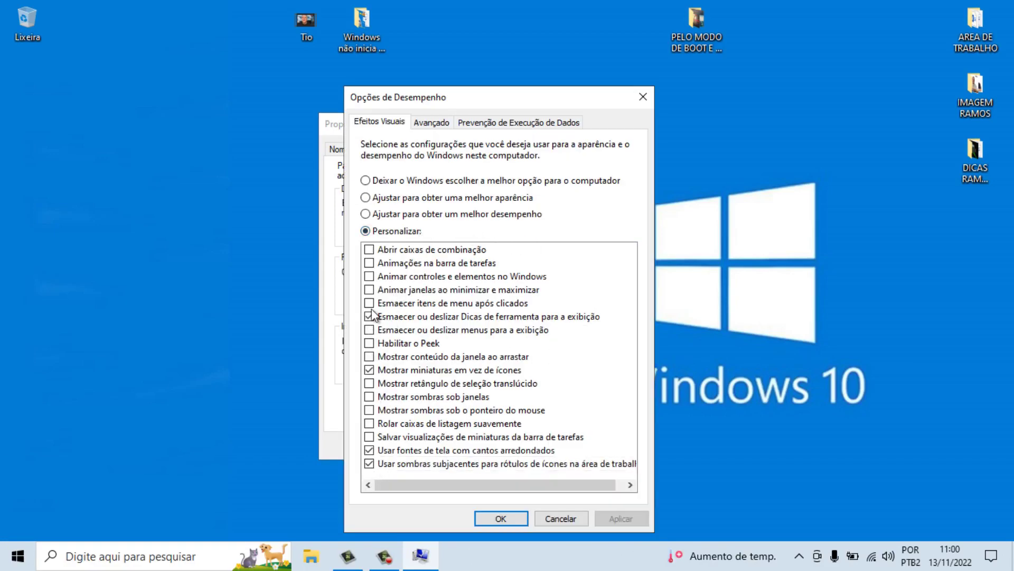
left_click(366, 180)
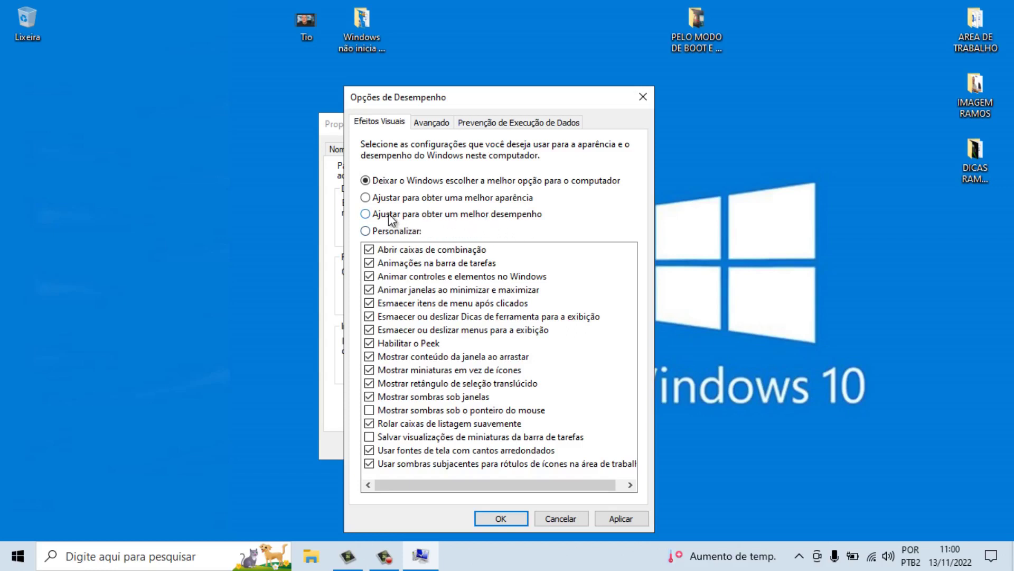
left_click(368, 212)
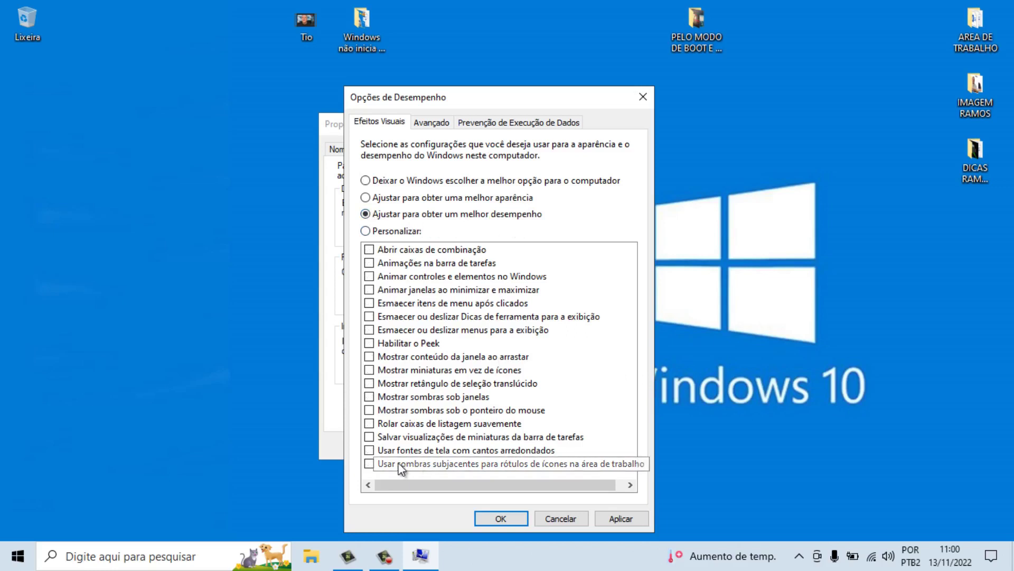
Enable desktop icon label shadows, smoothed screen fonts, thumbnails instead of icons and fading or sliding tooltips, and apply the visual effects
left_click(370, 465)
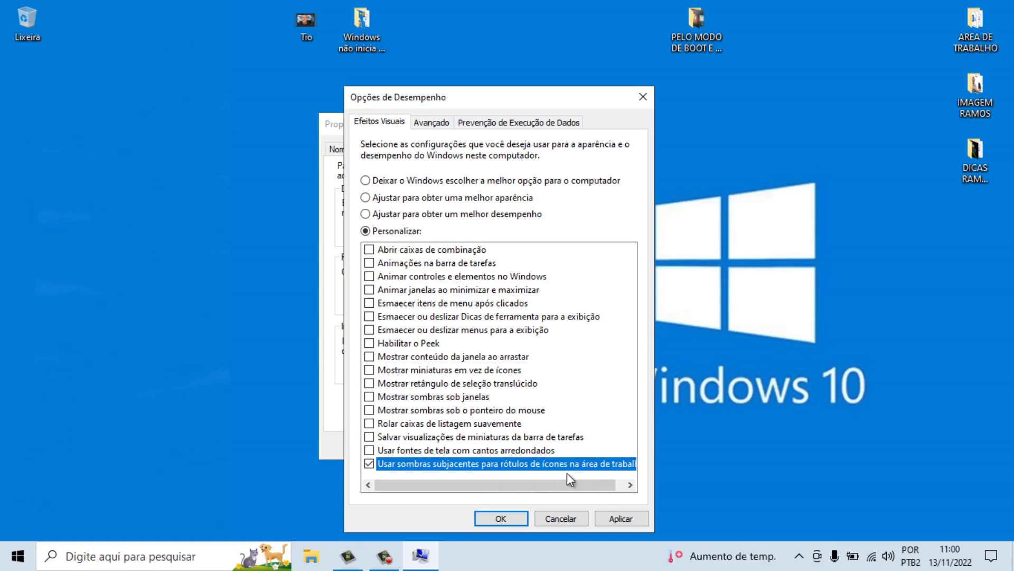
left_click(371, 447)
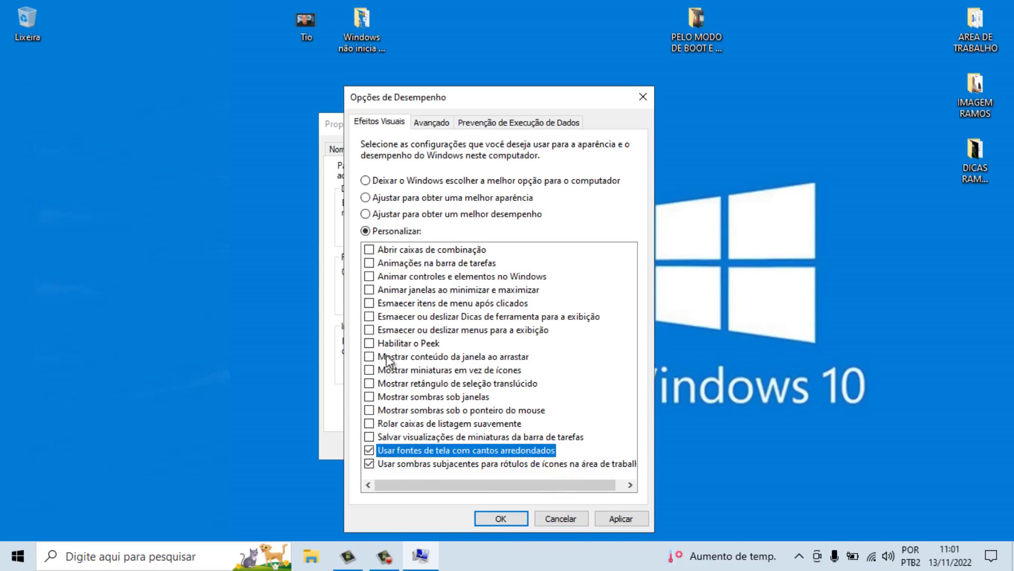
left_click(390, 372)
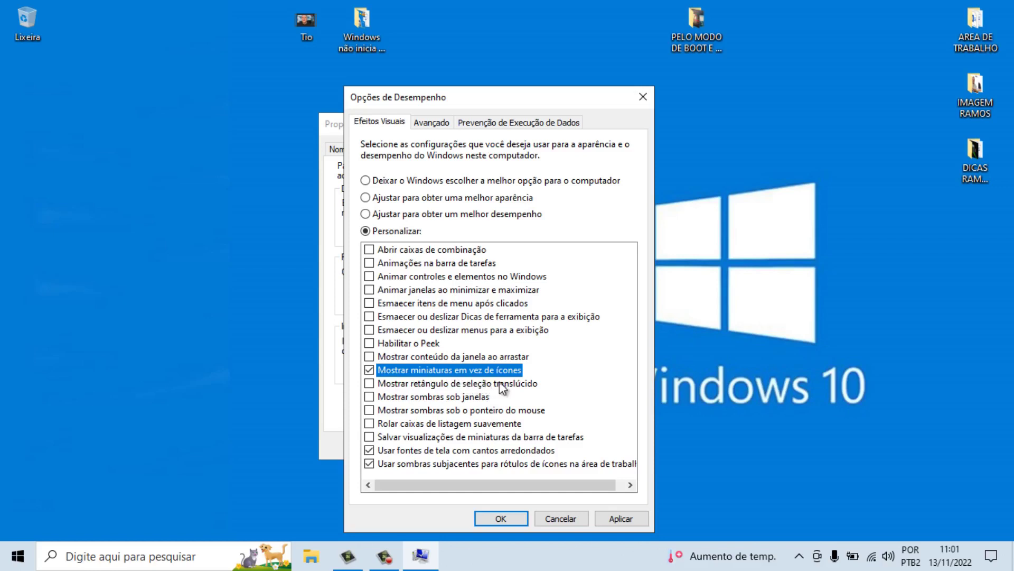
left_click(372, 316)
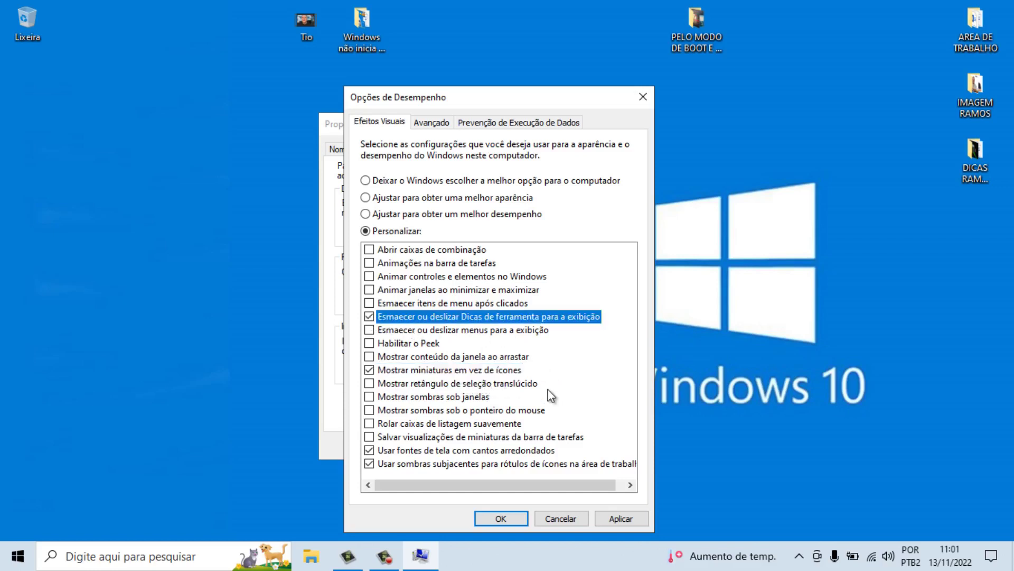
left_click(606, 519)
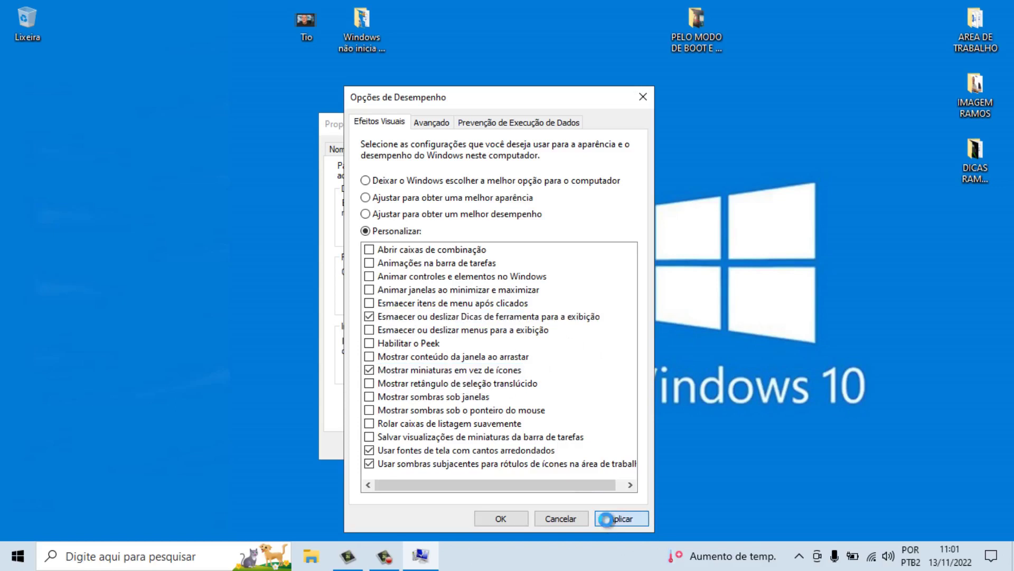
left_click(503, 519)
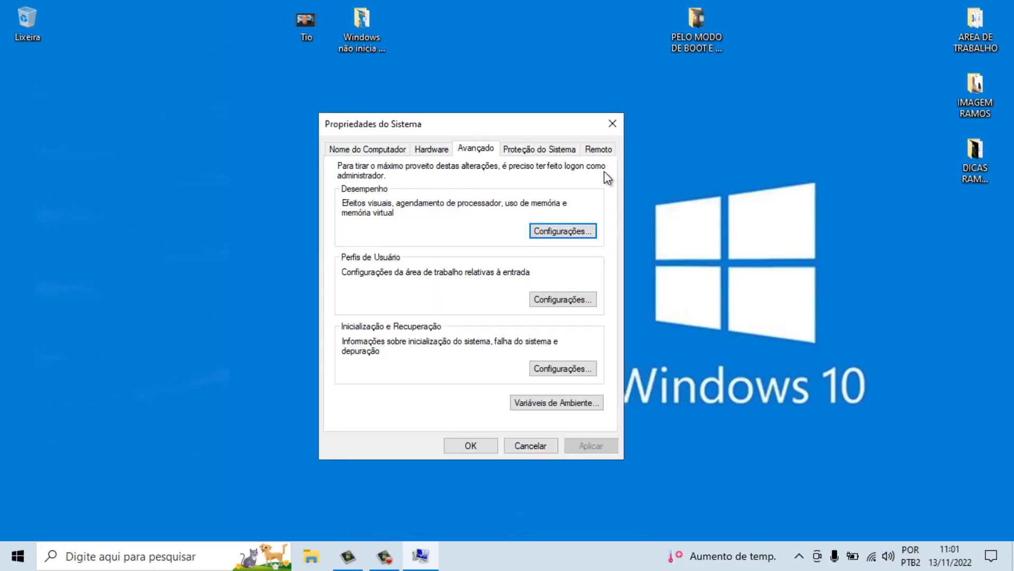
Leave Remote Assistance connections to this computer disallowed, apply the setting and close the Propriedades do Sistema dialog
left_click(602, 149)
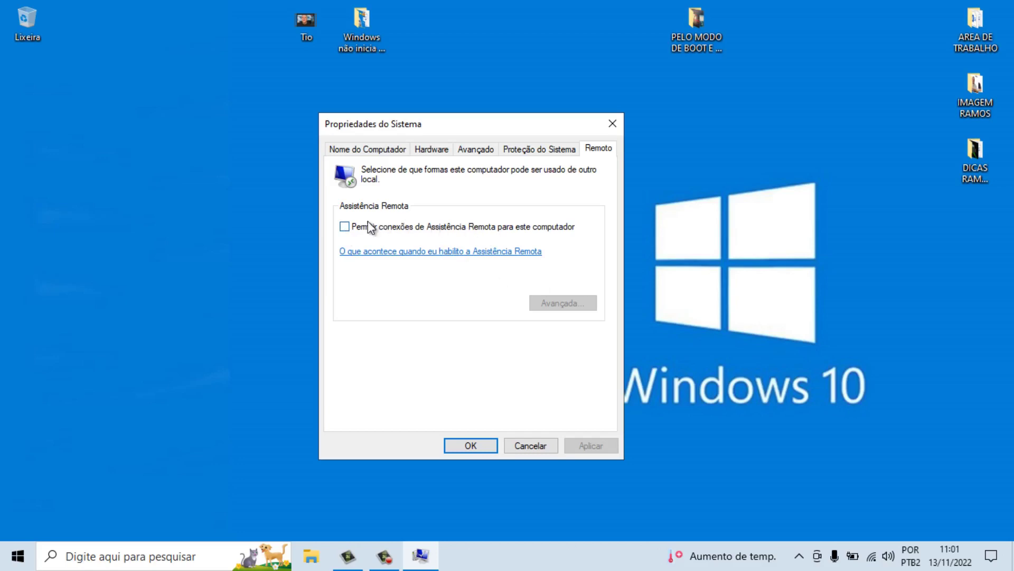
left_click(345, 226)
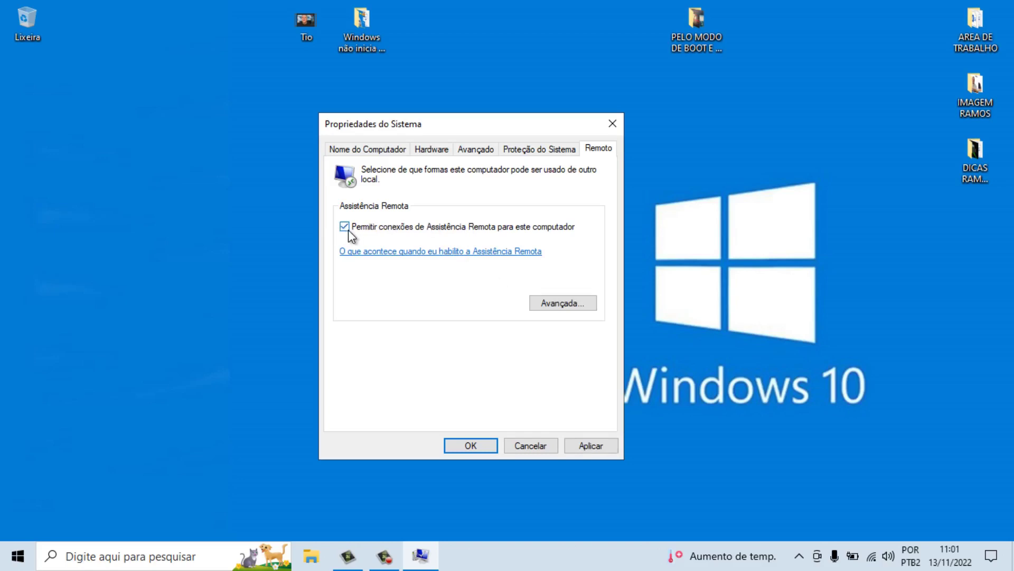
left_click(345, 228)
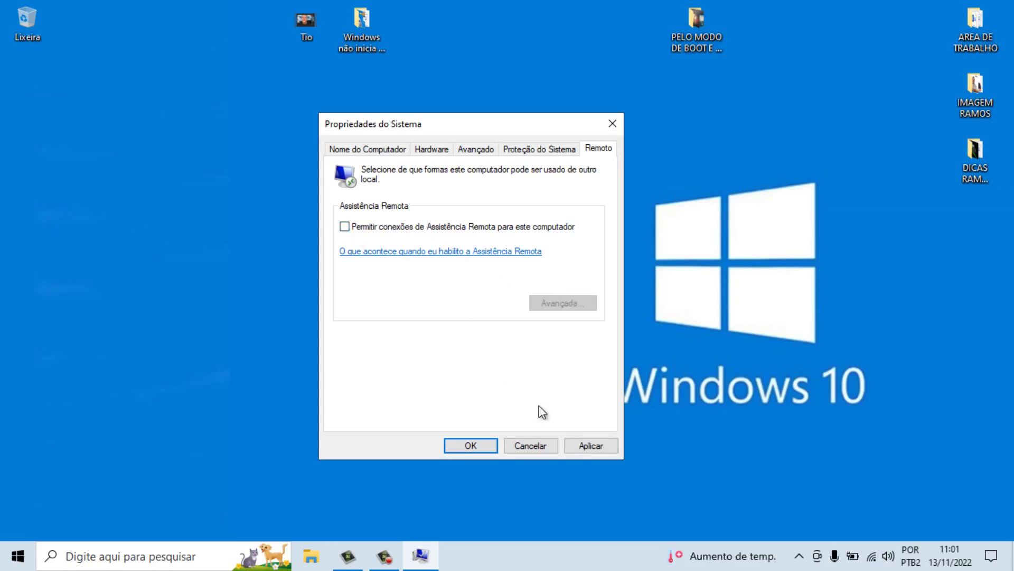
left_click(583, 447)
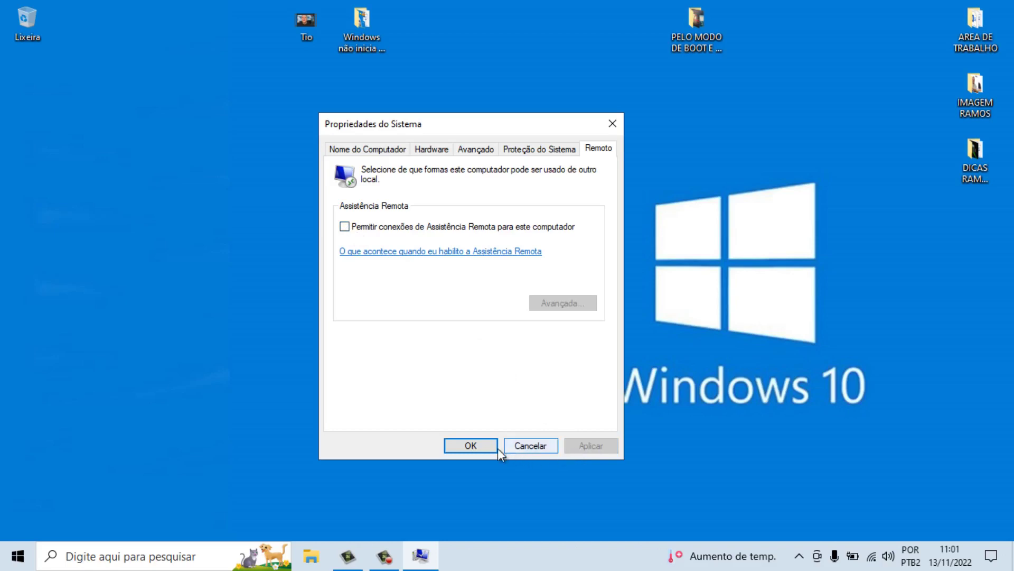
left_click(481, 445)
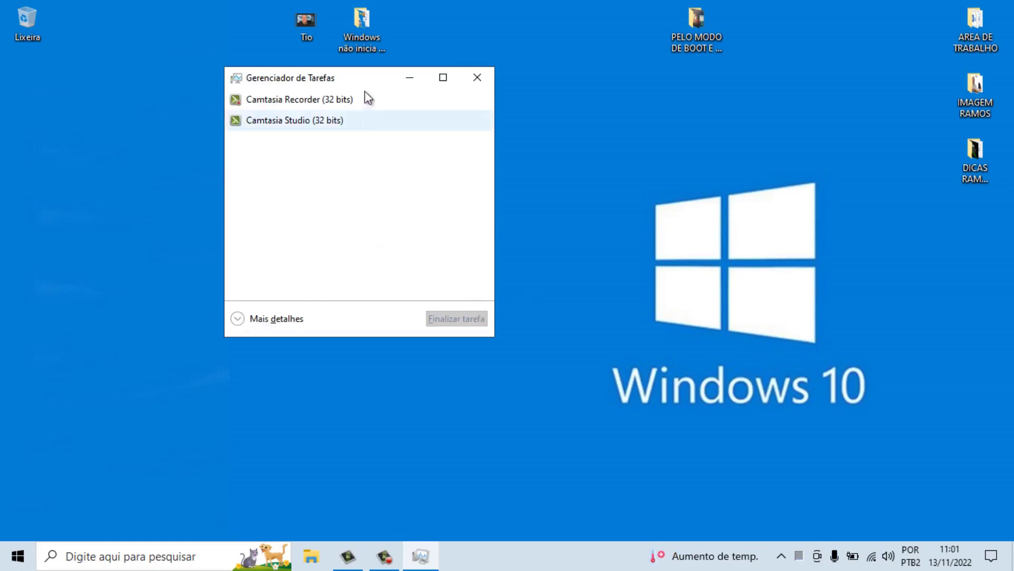
Expand the Gerenciador de Tarefas to its detailed view, maximize it and show the list of startup programs
left_click_drag(364, 77, 457, 88)
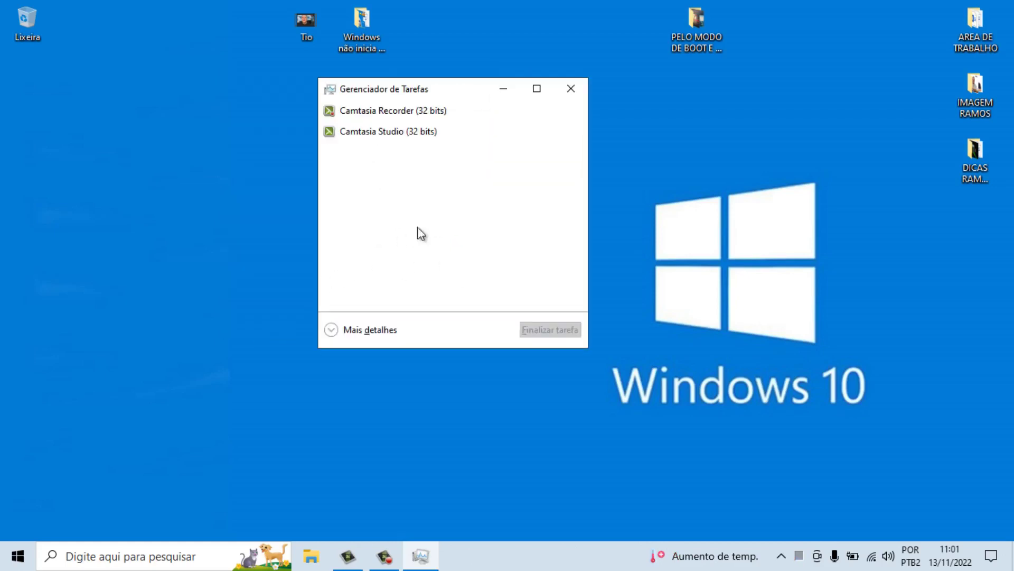
left_click(331, 331)
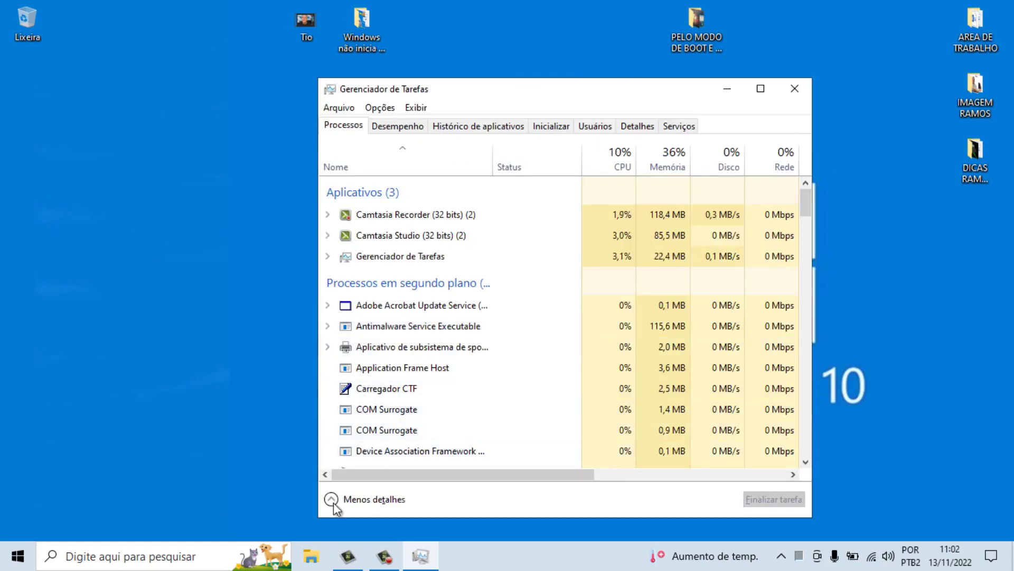
left_click(334, 502)
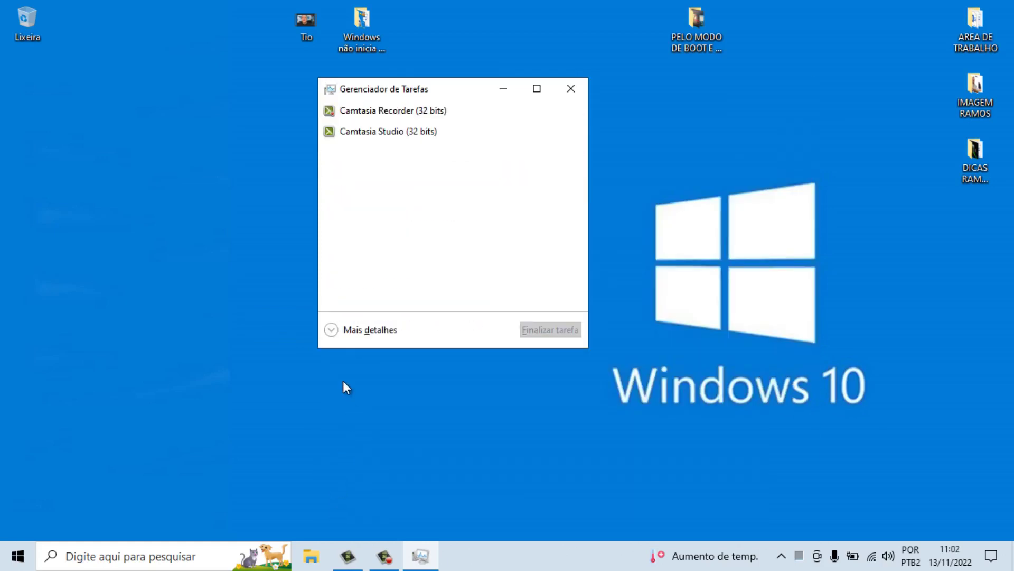
left_click(331, 332)
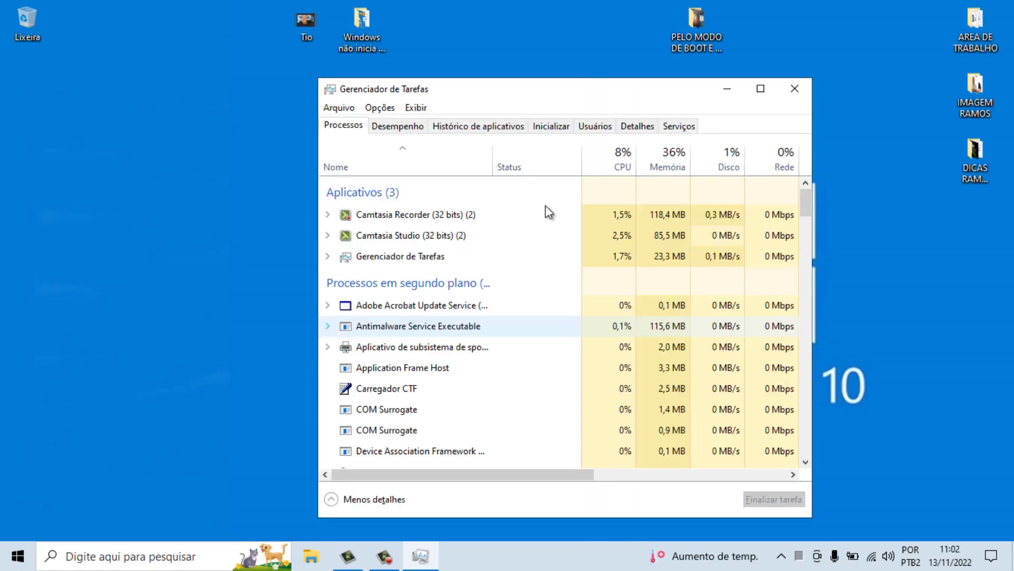
left_click(762, 89)
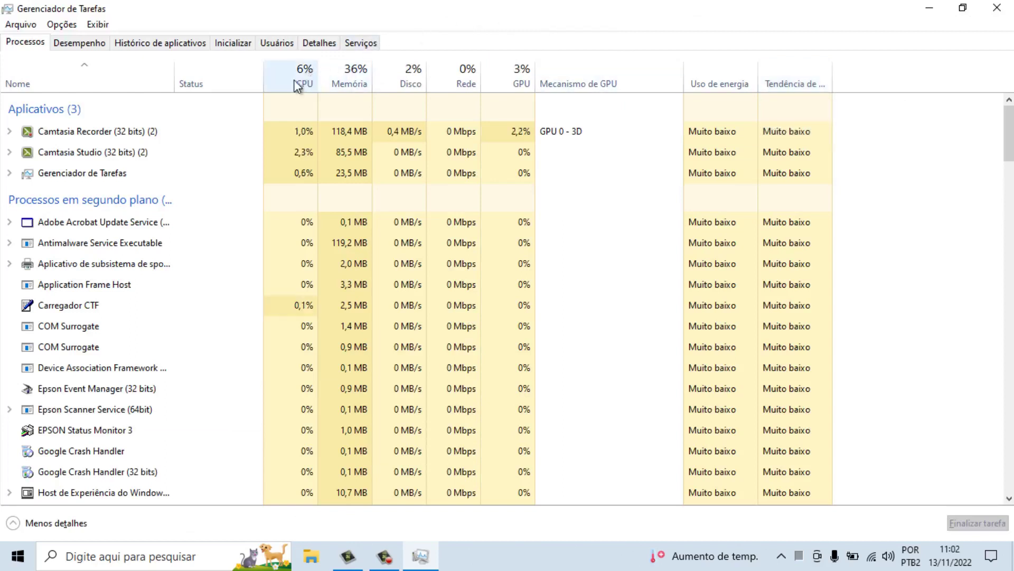
left_click(240, 45)
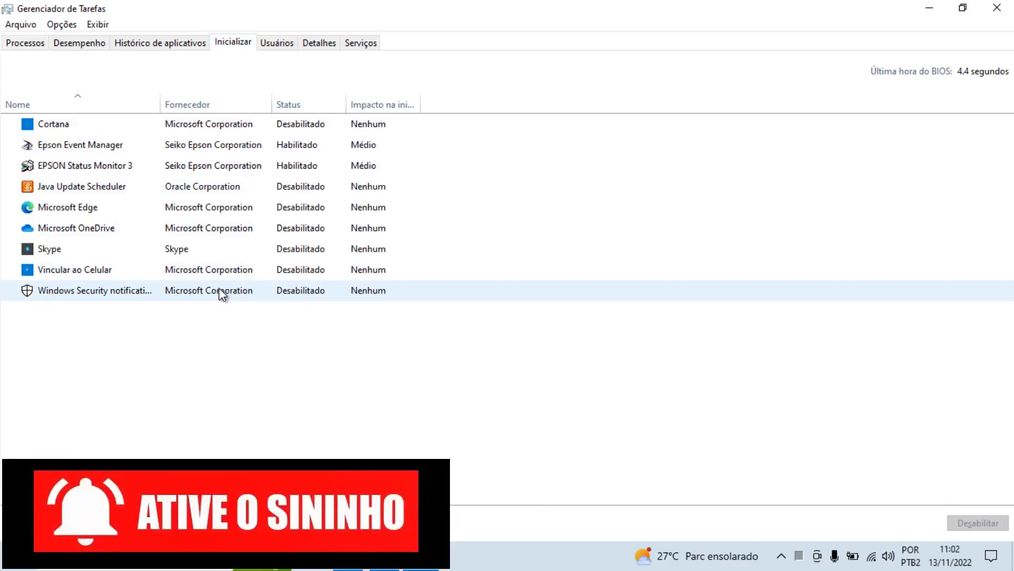
Disable Epson Event Manager and EPSON Status Monitor 3 at startup and close the Gerenciador de Tarefas
left_click(231, 126)
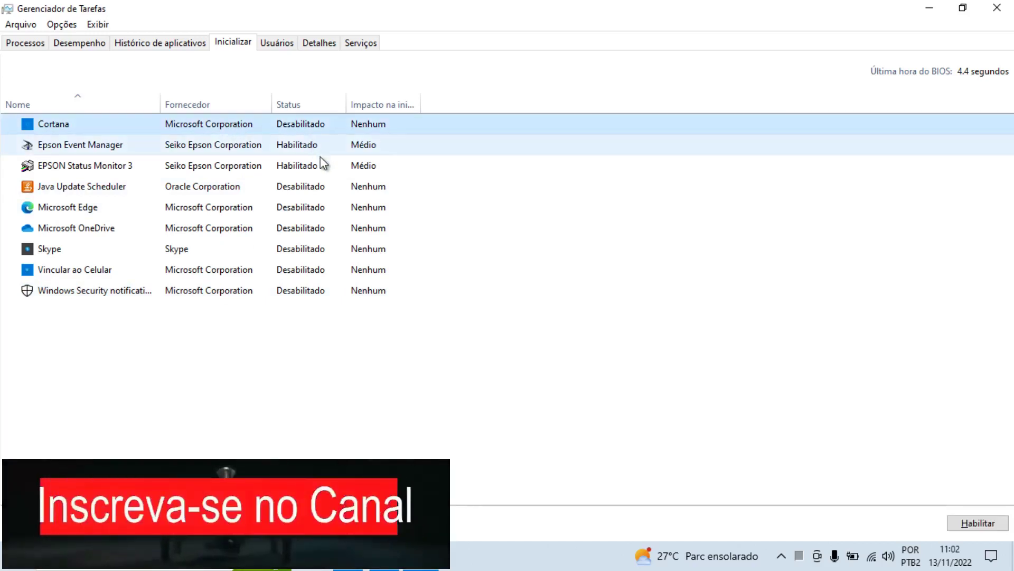
left_click(222, 145)
right_click(222, 149)
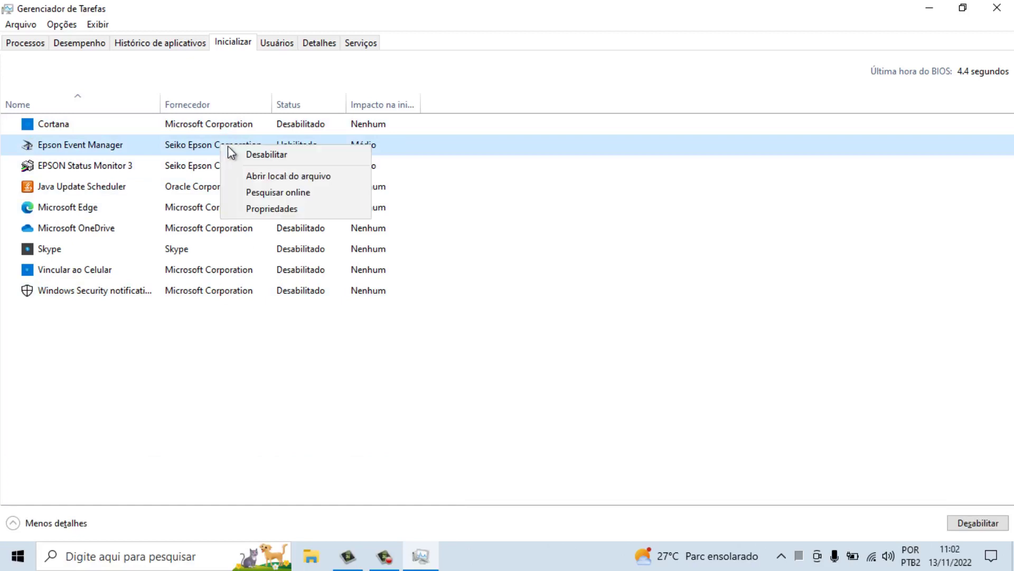
left_click(253, 155)
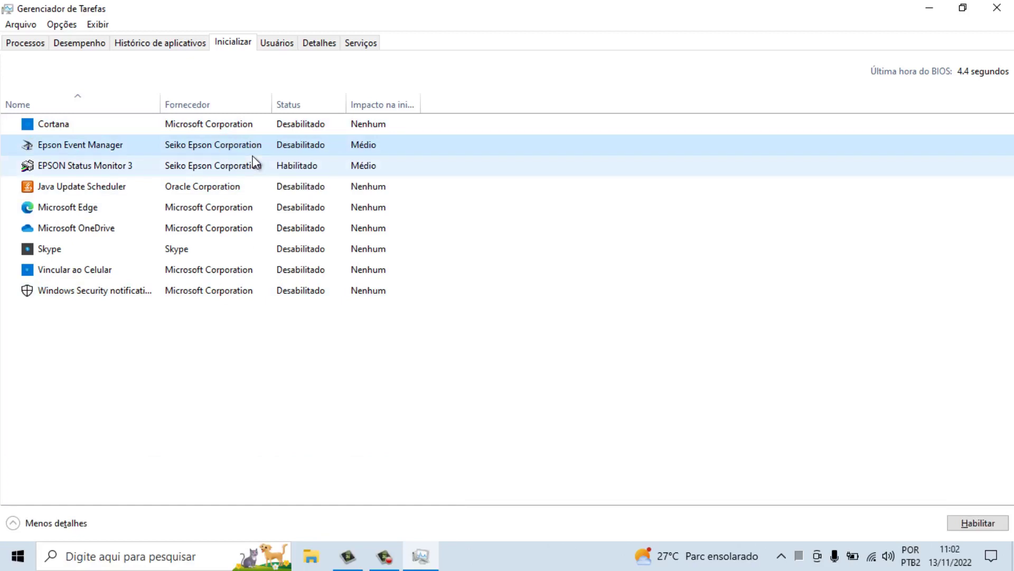
left_click(212, 166)
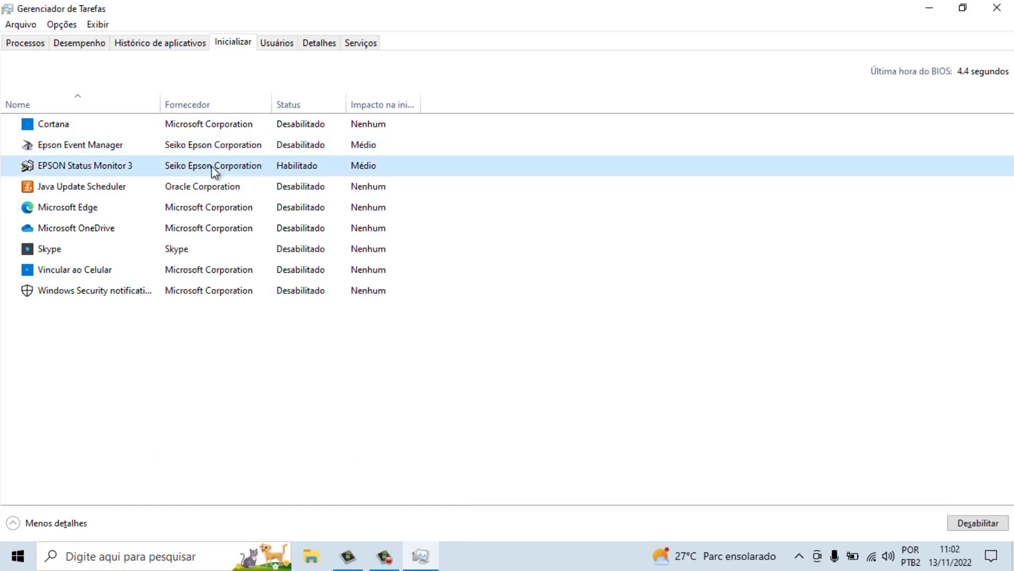
right_click(212, 165)
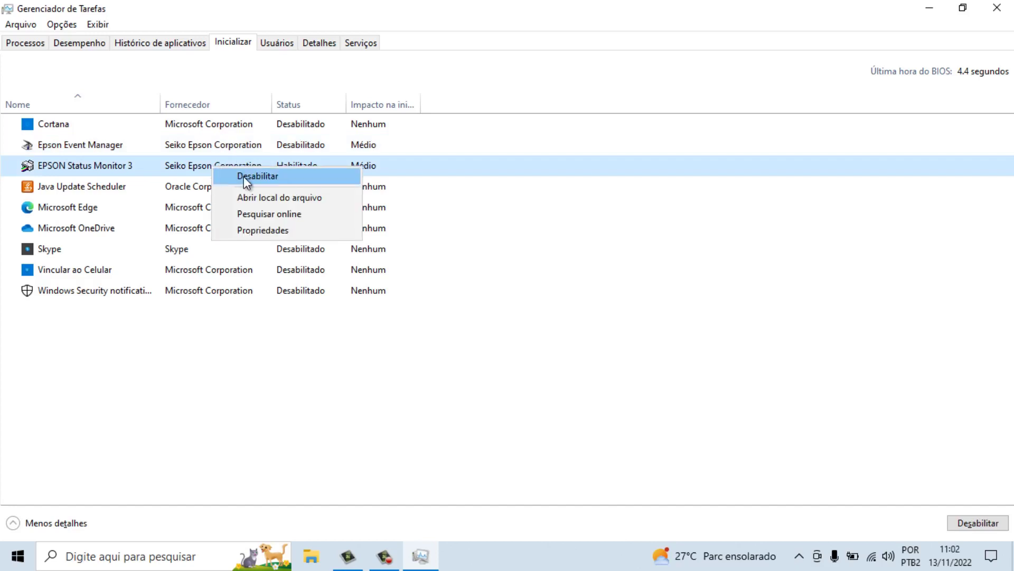
left_click(243, 175)
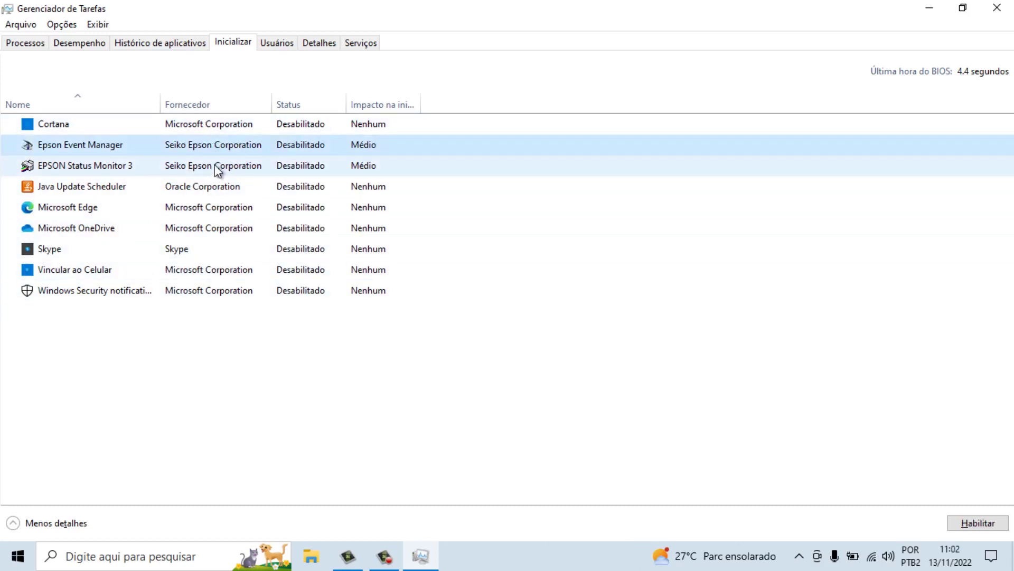
left_click(215, 185)
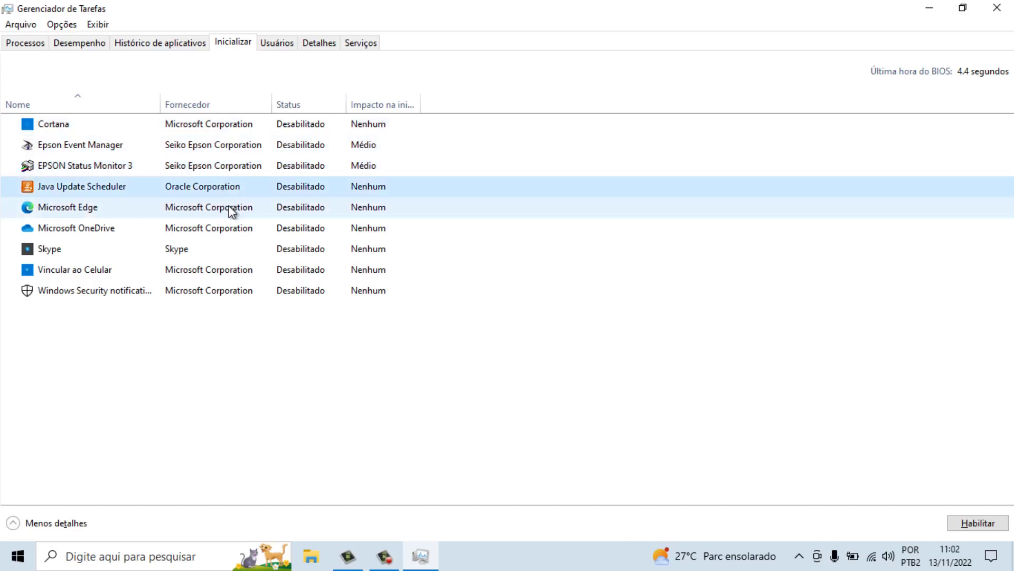
left_click(997, 8)
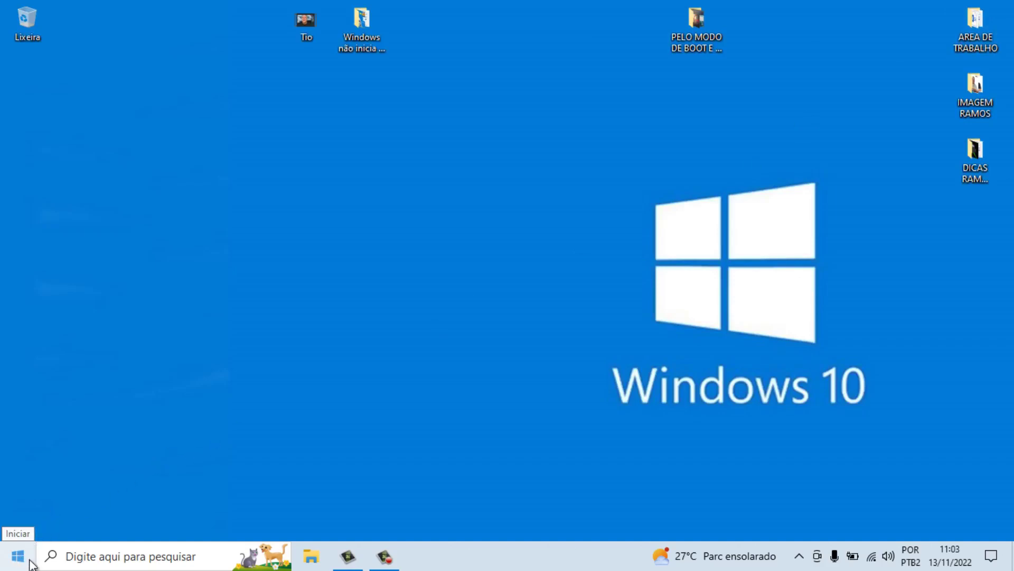
Search Windows for msconfig and open Configuração do Sistema
left_click(135, 560)
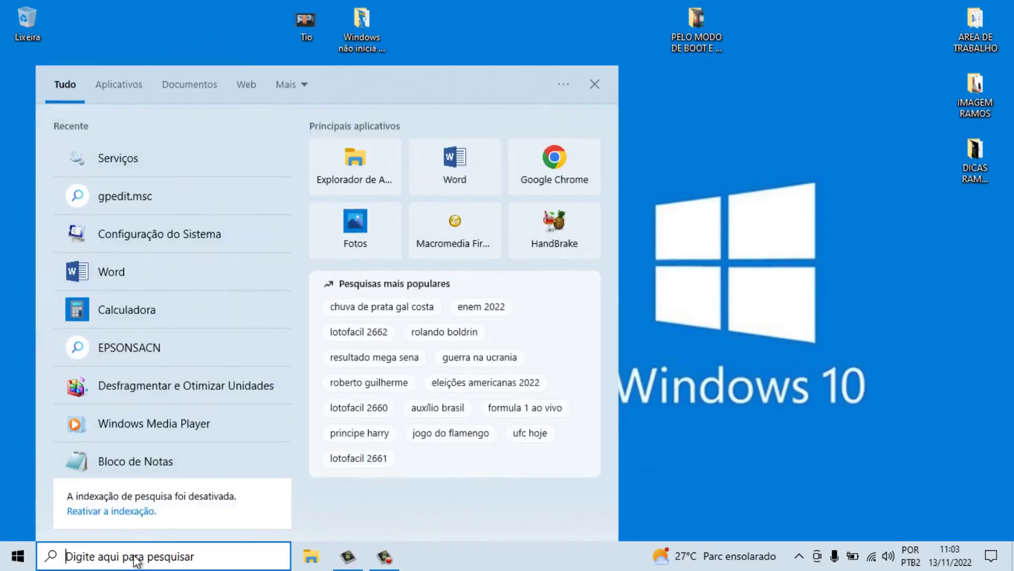
type("mscon")
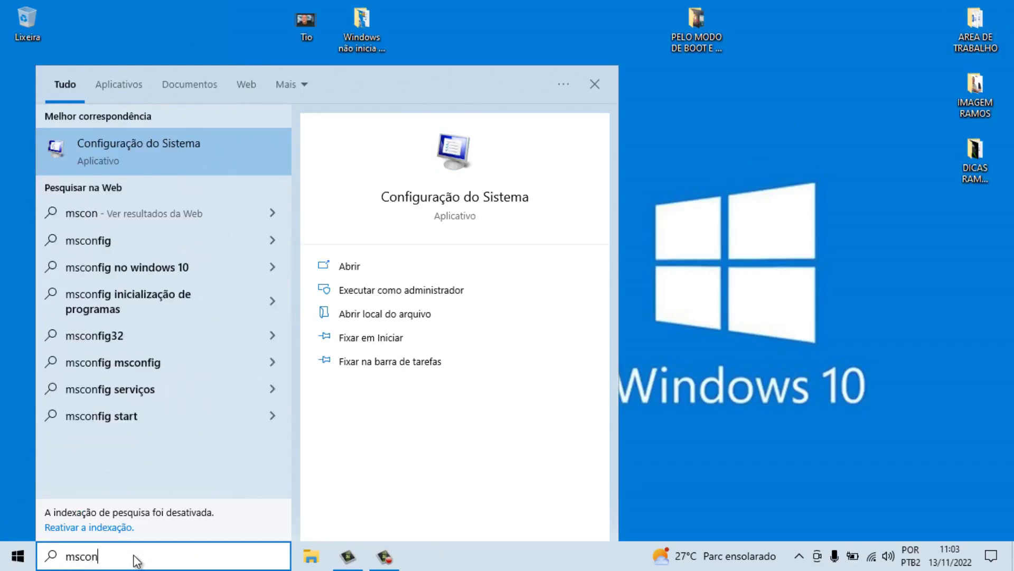
type("fig")
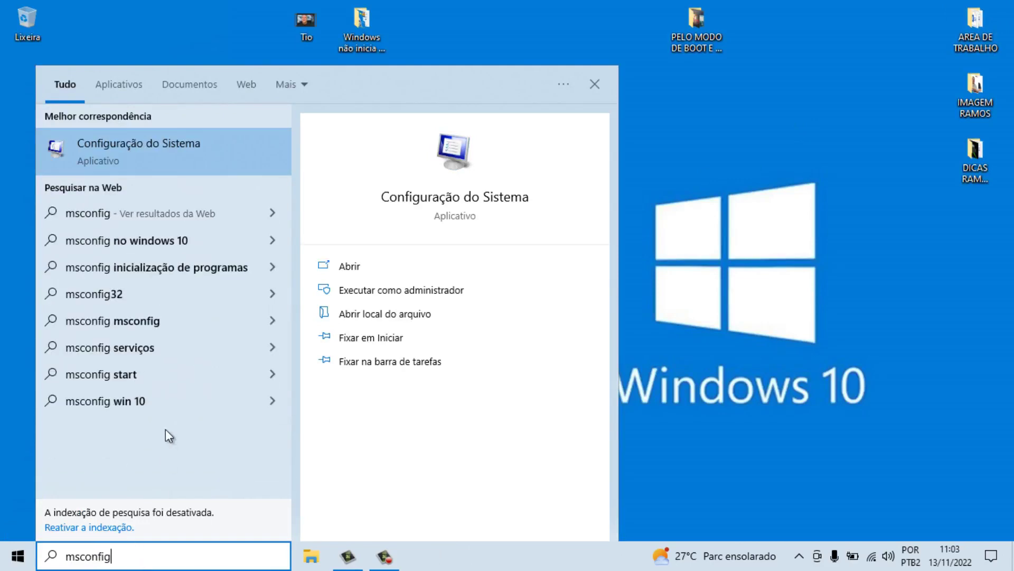
left_click(206, 143)
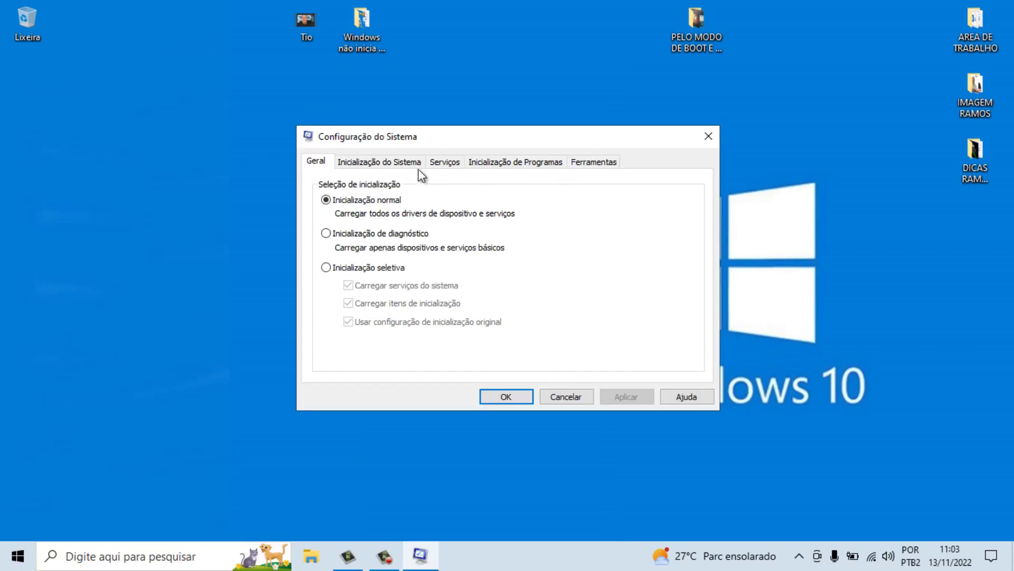
Set the boot time limit (Tempo limite) for Windows 10 to 3 seconds
left_click(397, 164)
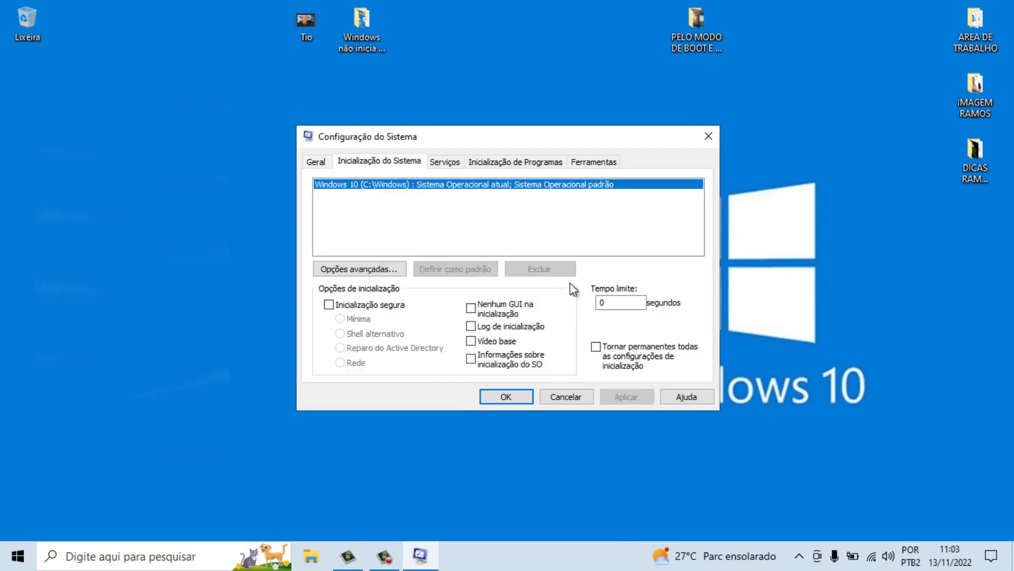
left_click(600, 303)
left_click(347, 270)
left_click(559, 300)
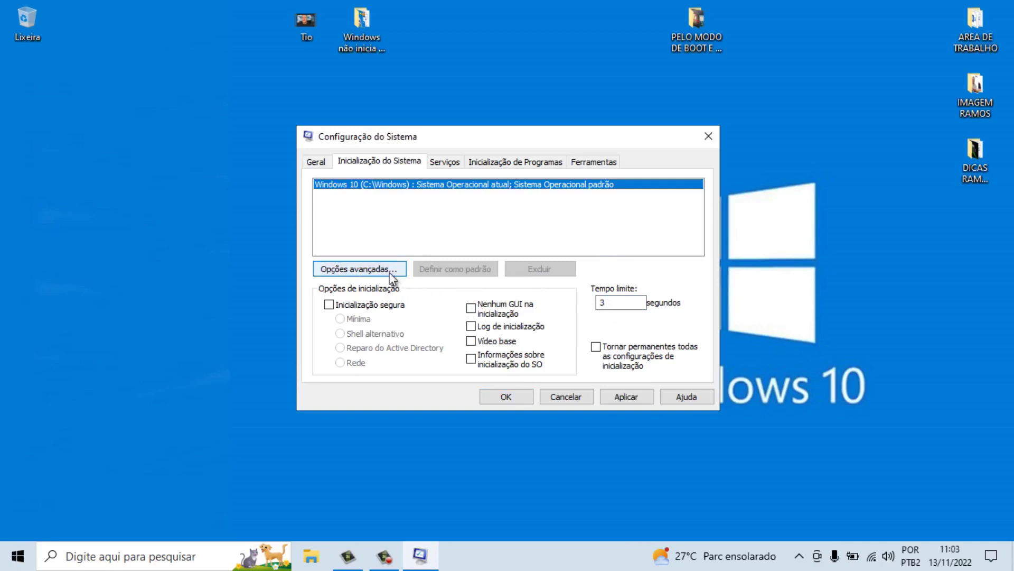
In the advanced boot options, set the number of processors to 4 and the maximum memory to 8192, and confirm
left_click(376, 270)
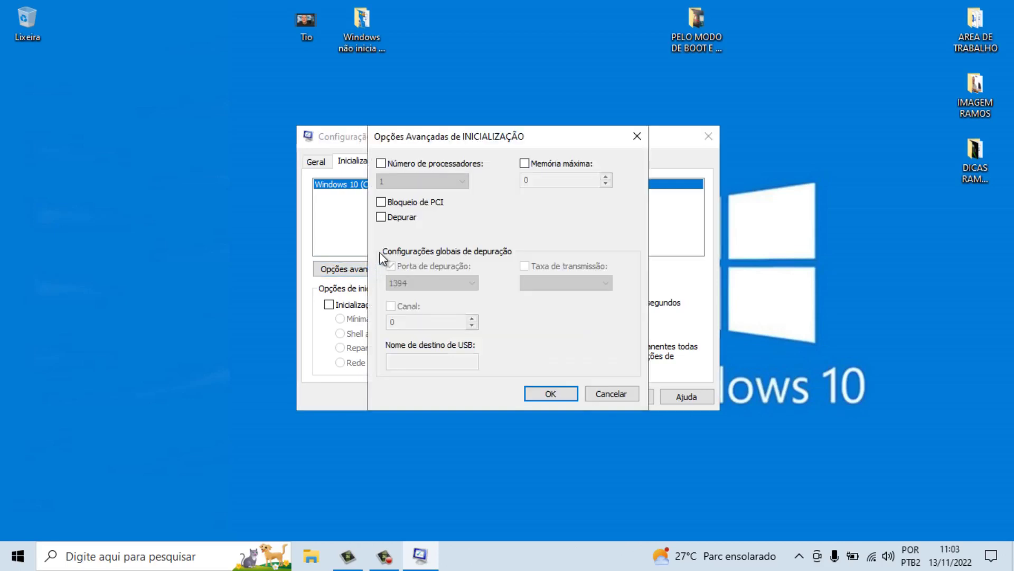
left_click(382, 163)
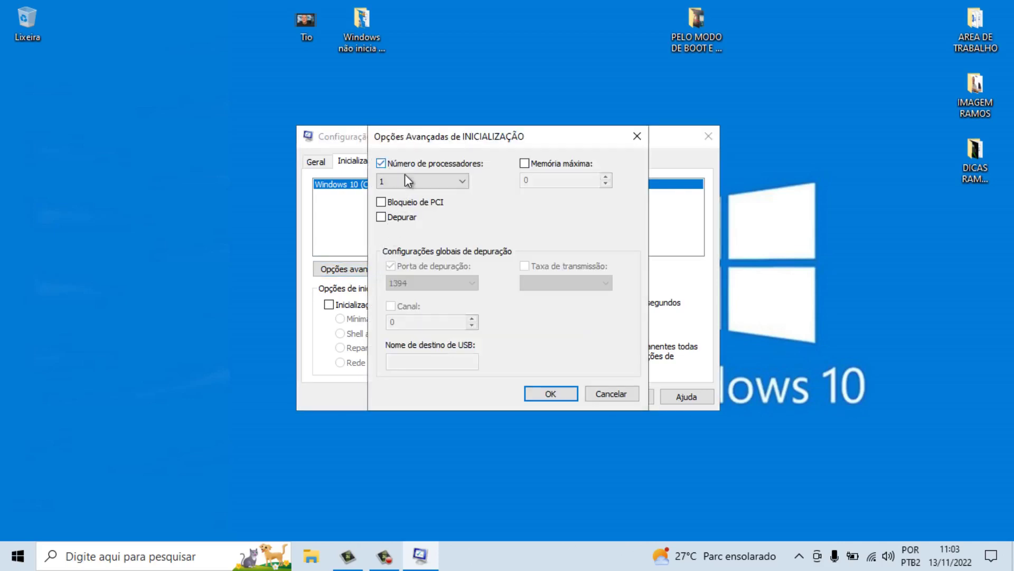
left_click(463, 183)
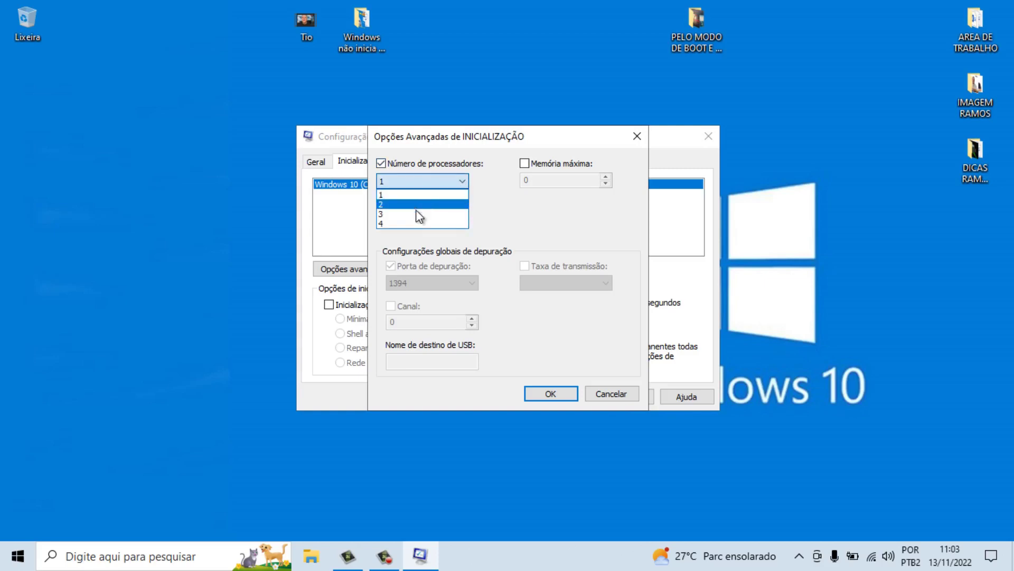
left_click(407, 223)
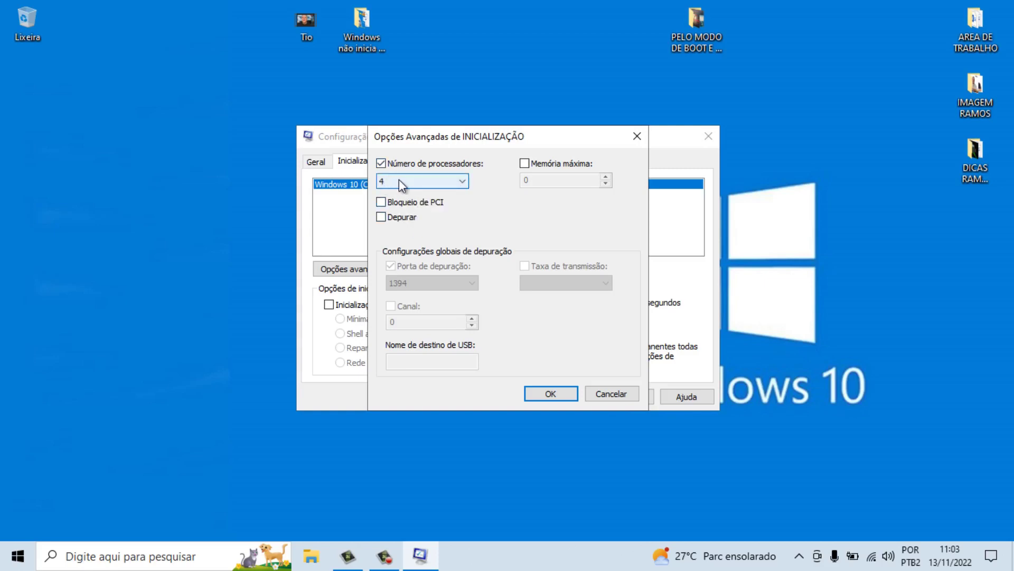
left_click(524, 163)
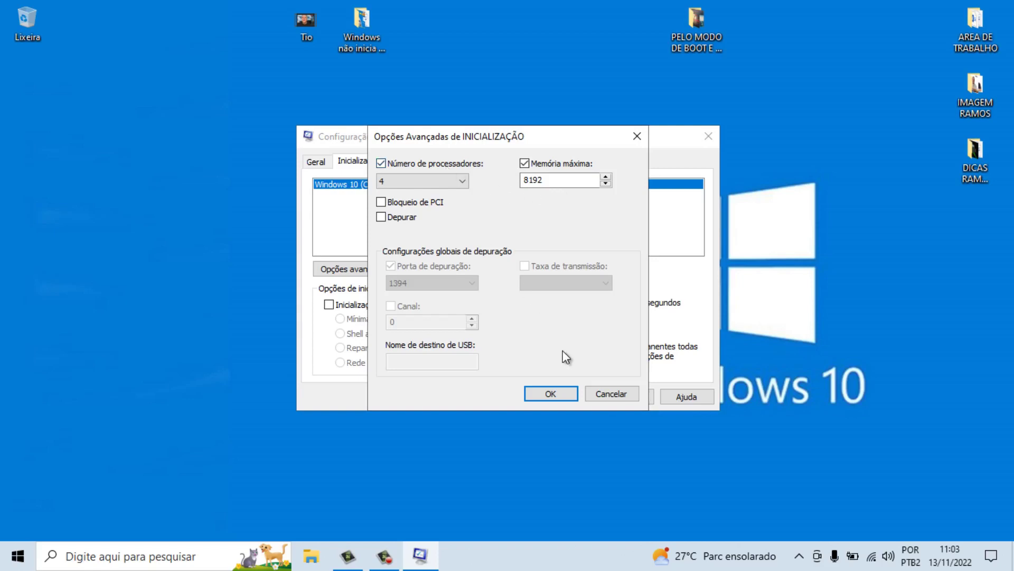
left_click(561, 397)
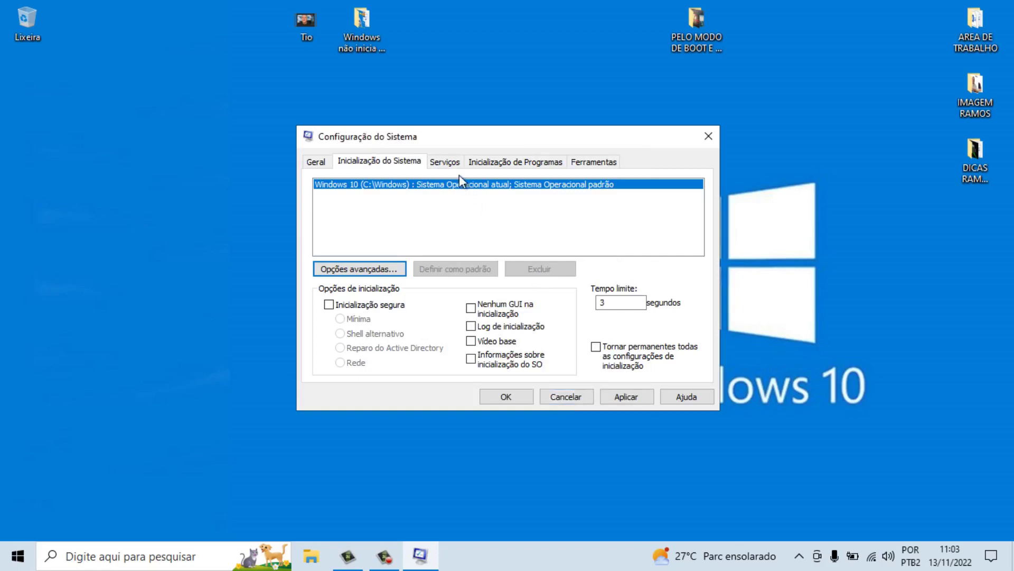
Hide all Microsoft services and deselect every remaining third-party service, from NVIDIA Display Container LS up to Adobe Acrobat Update Service
left_click(452, 163)
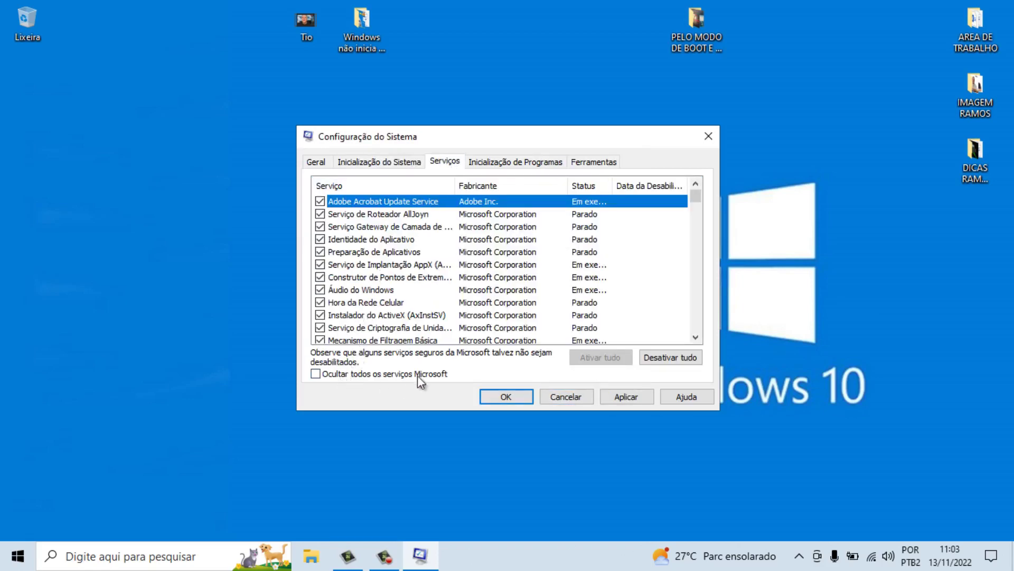
left_click(320, 377)
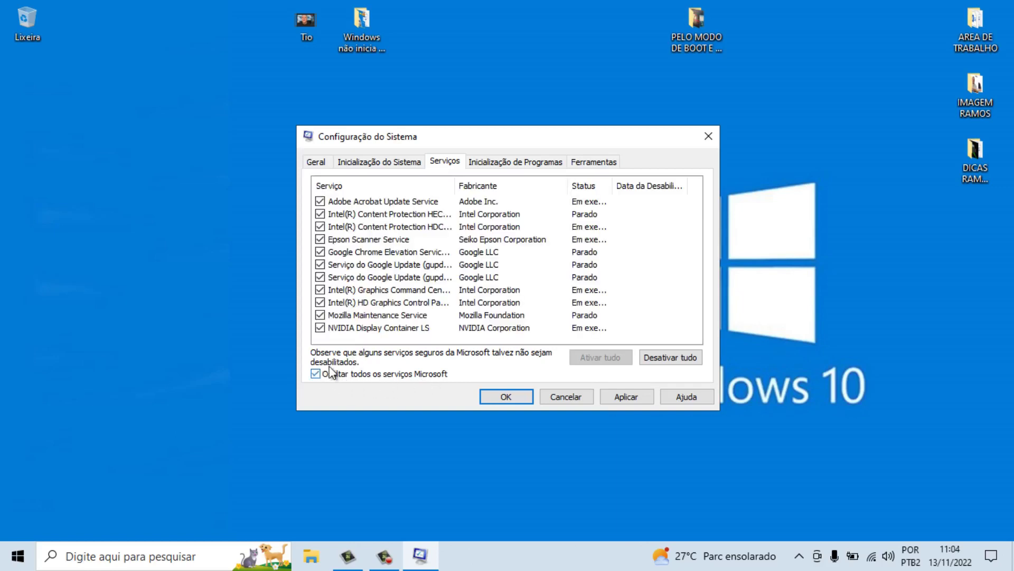
left_click(320, 328)
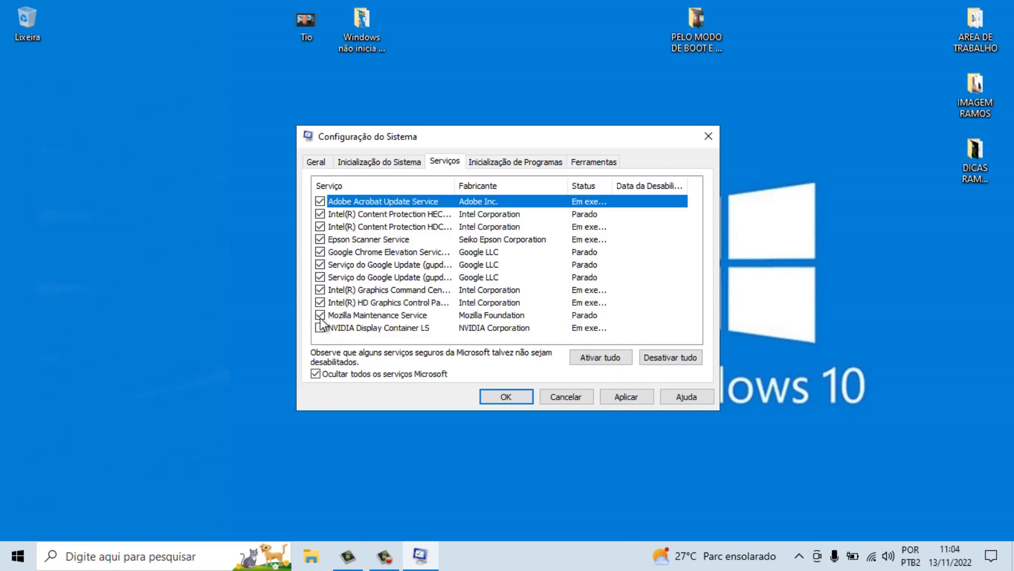
left_click(320, 315)
left_click(320, 302)
left_click(320, 290)
left_click(321, 265)
left_click(320, 241)
left_click(320, 226)
left_click(320, 201)
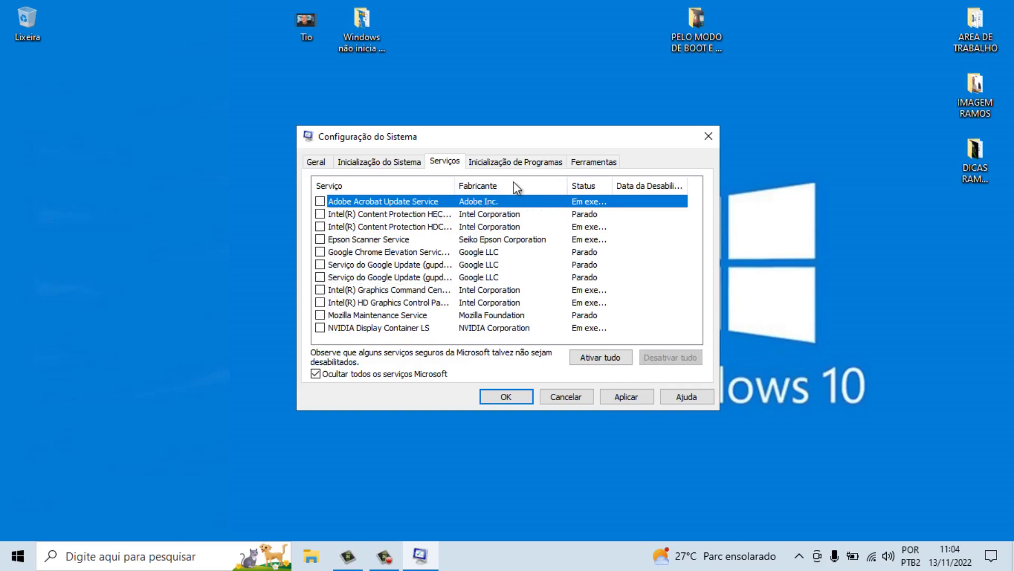
Open the startup programs section (Inicialização de Programas) and close Configuração do Sistema
left_click(508, 166)
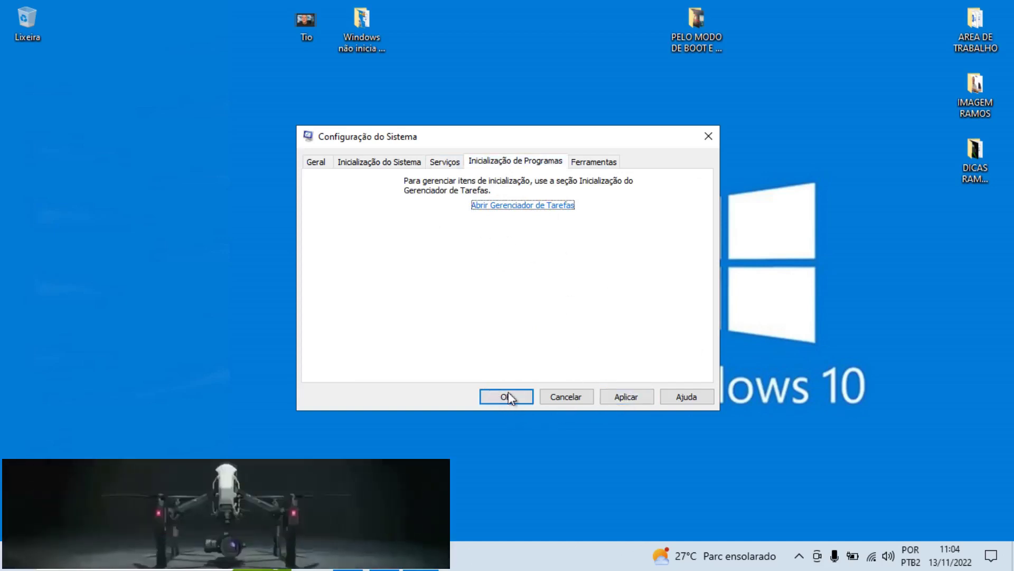
left_click(545, 402)
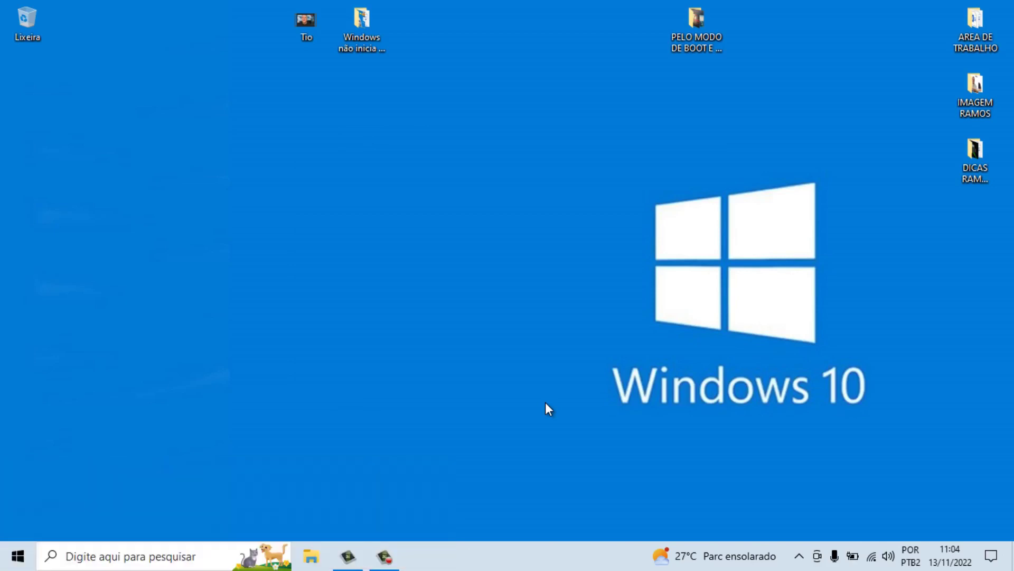
Open the Windows Temp folder by running temp, granting permanent access to the folder
key("super+r")
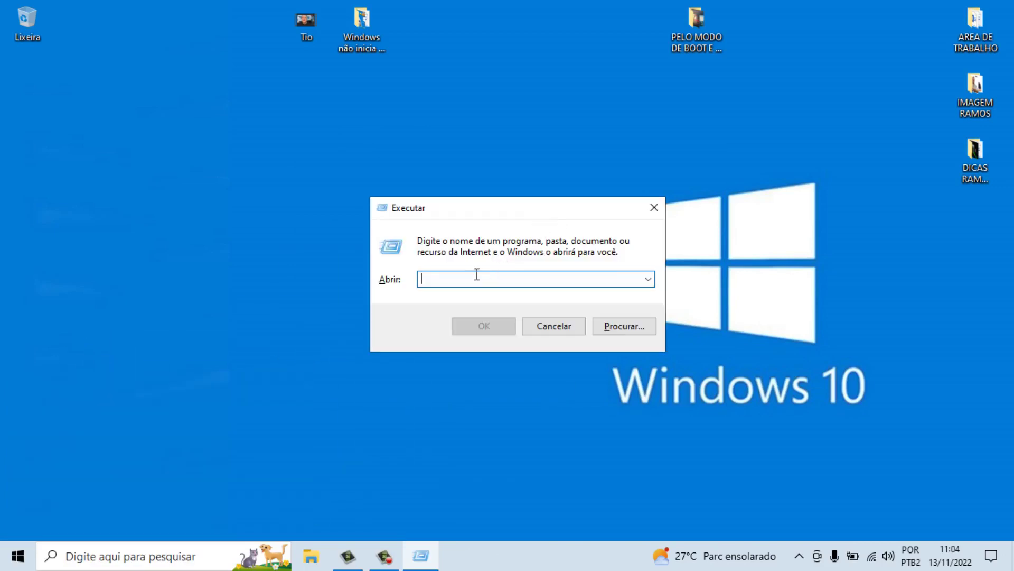
type("temp")
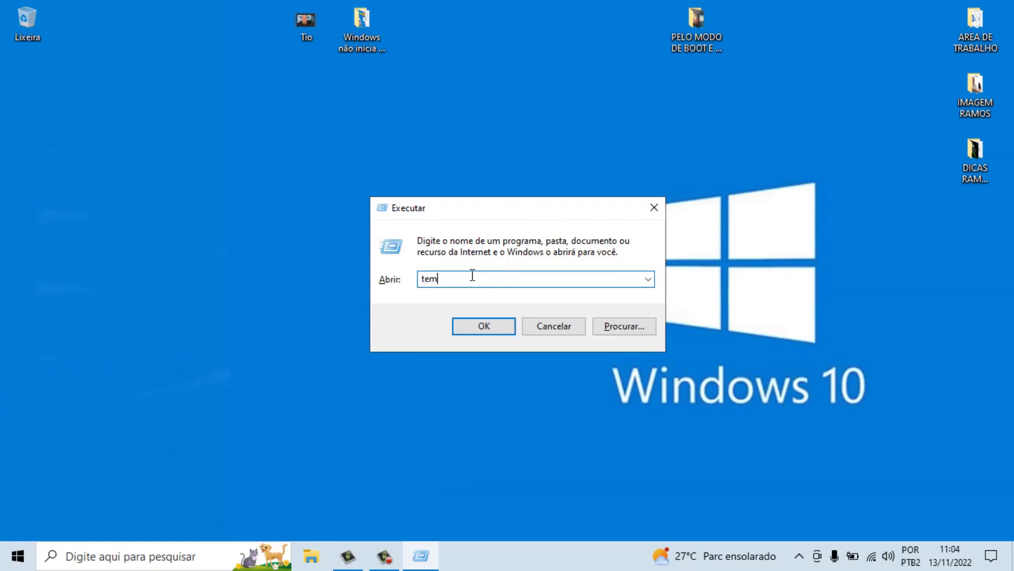
left_click(491, 328)
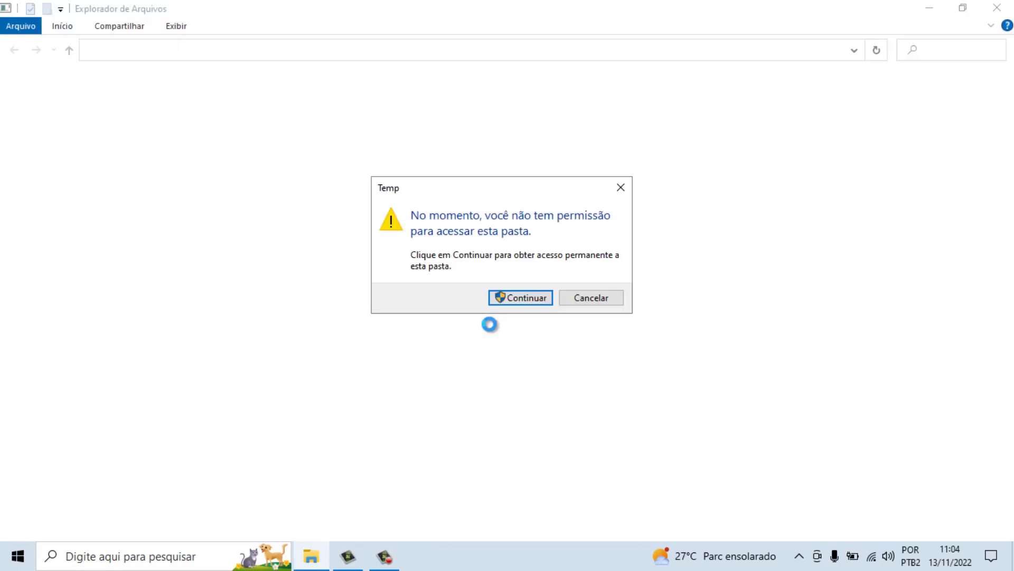
left_click(532, 299)
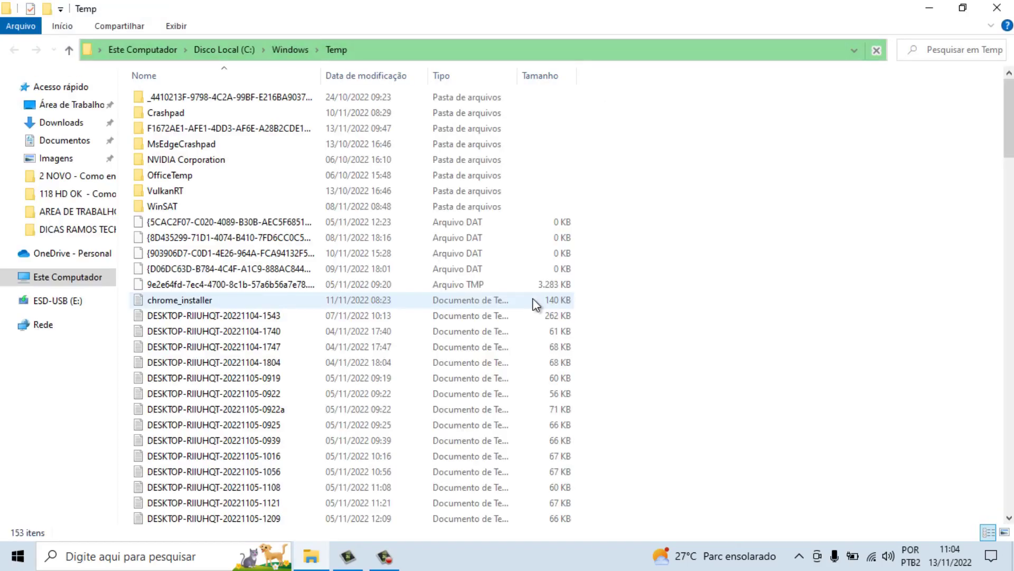
Delete all items in the Windows Temp folder with administrator permission, cancel at the file in use, and close the folder
left_click(262, 130)
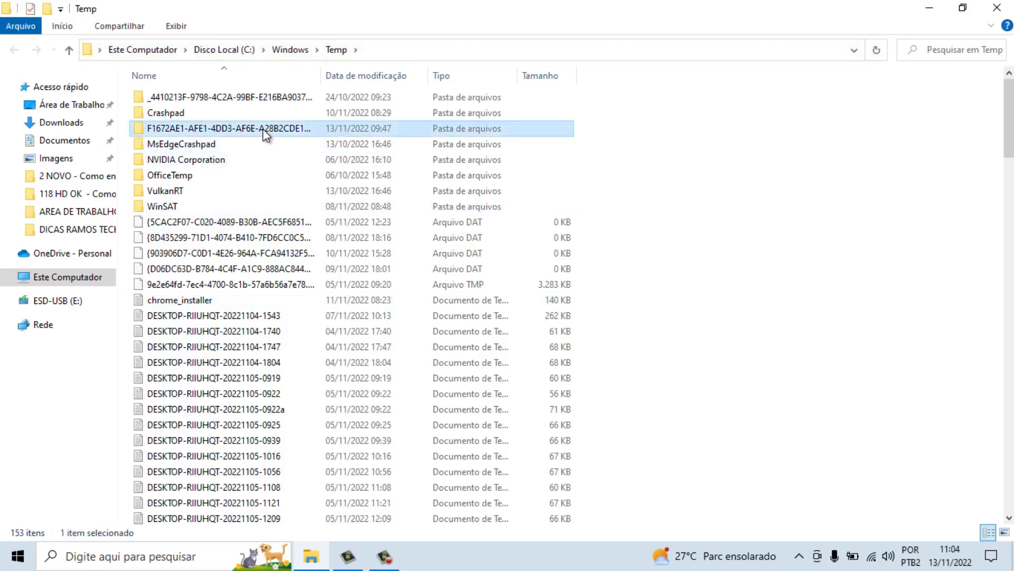
key("ctrl+a")
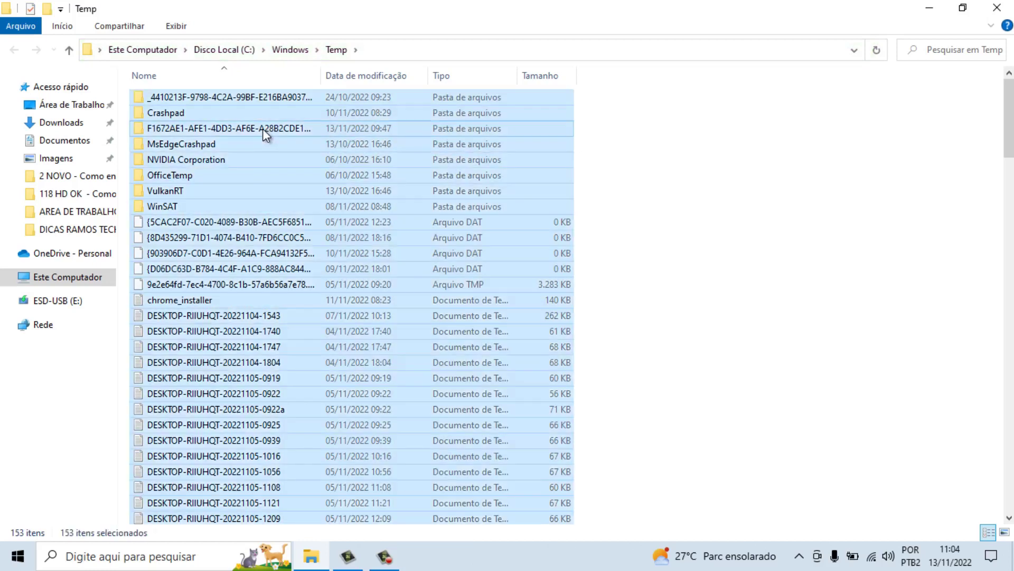
right_click(263, 129)
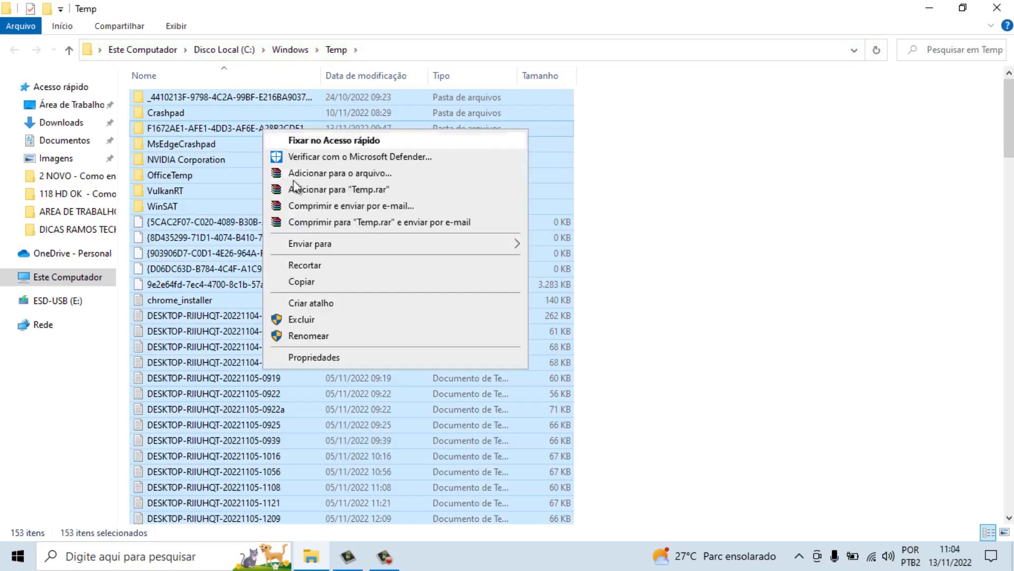
left_click(323, 319)
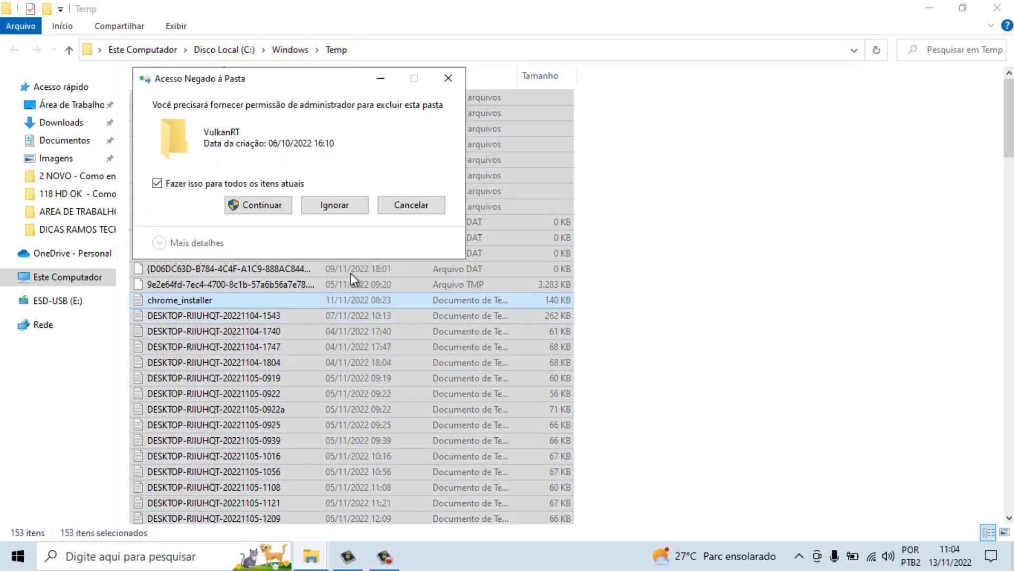
left_click(278, 205)
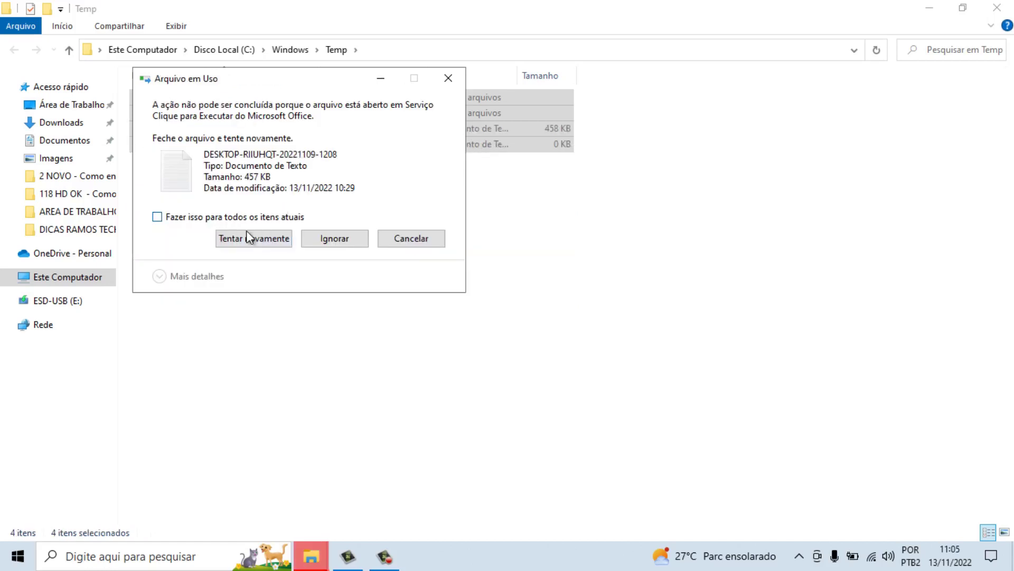
left_click(400, 242)
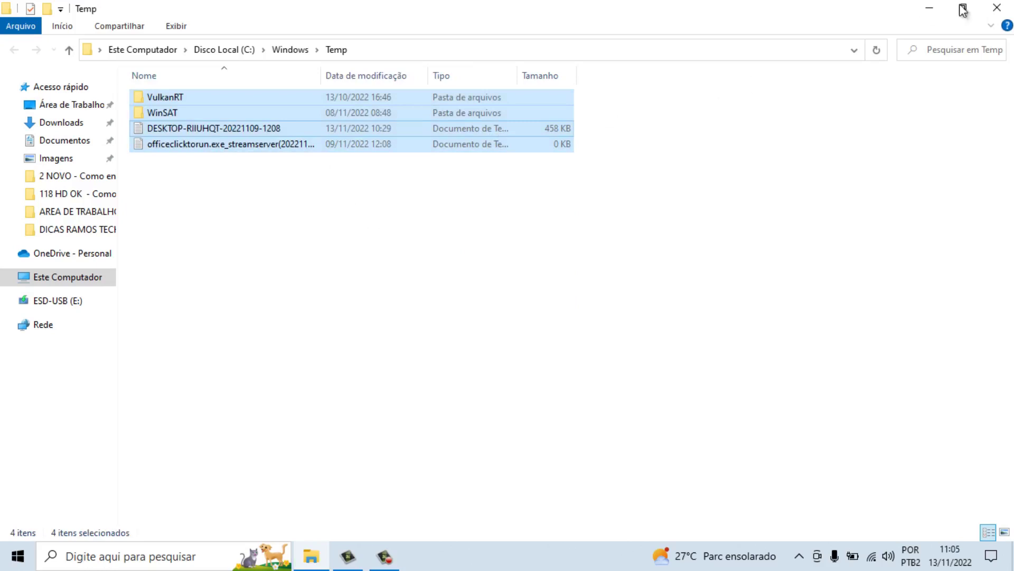
left_click(1007, 8)
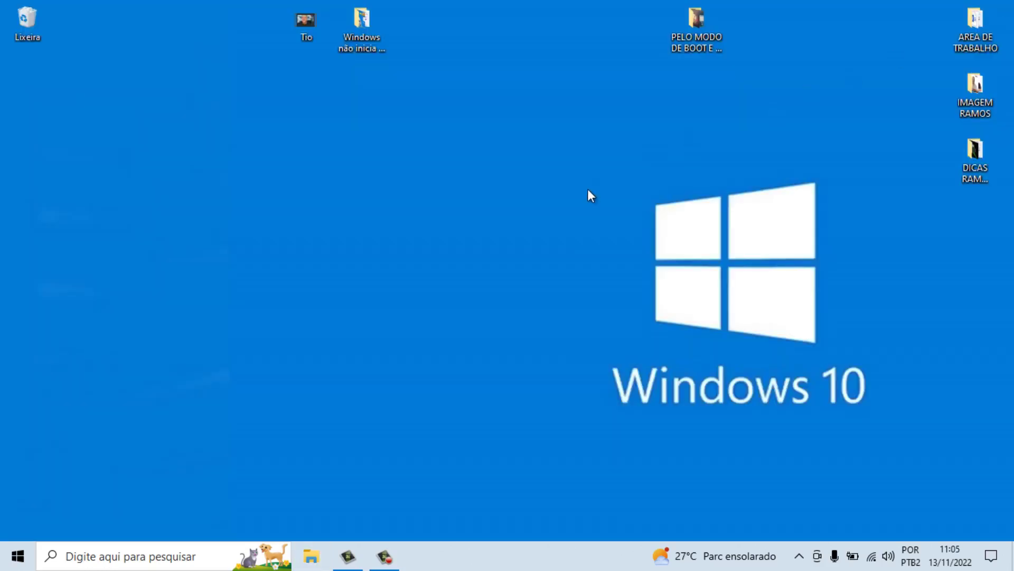
Open the user profile's local Temp folder by running %temp%
key("super+r")
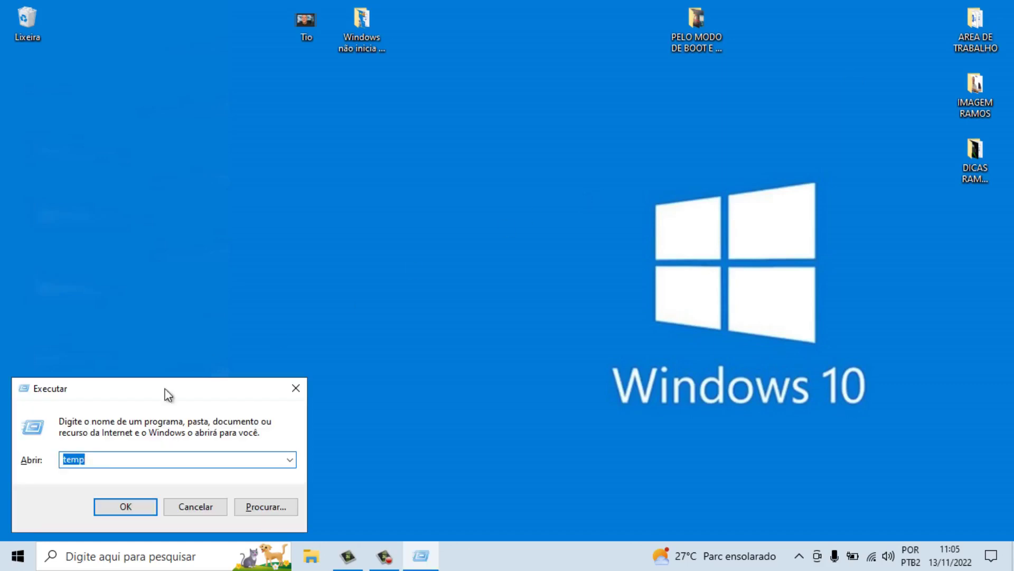
left_click(62, 457)
type("%")
left_click(122, 458)
type("%")
left_click(122, 508)
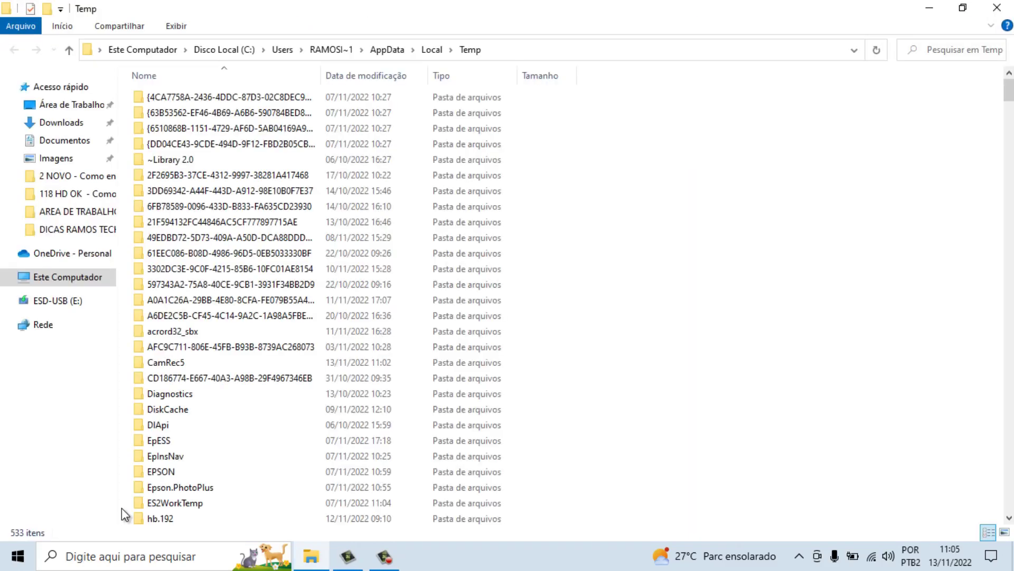
Delete all items in the user Temp folder with administrator permission, cancelling at the in-use CamRec5 folder
left_click(309, 205)
key("ctrl+a")
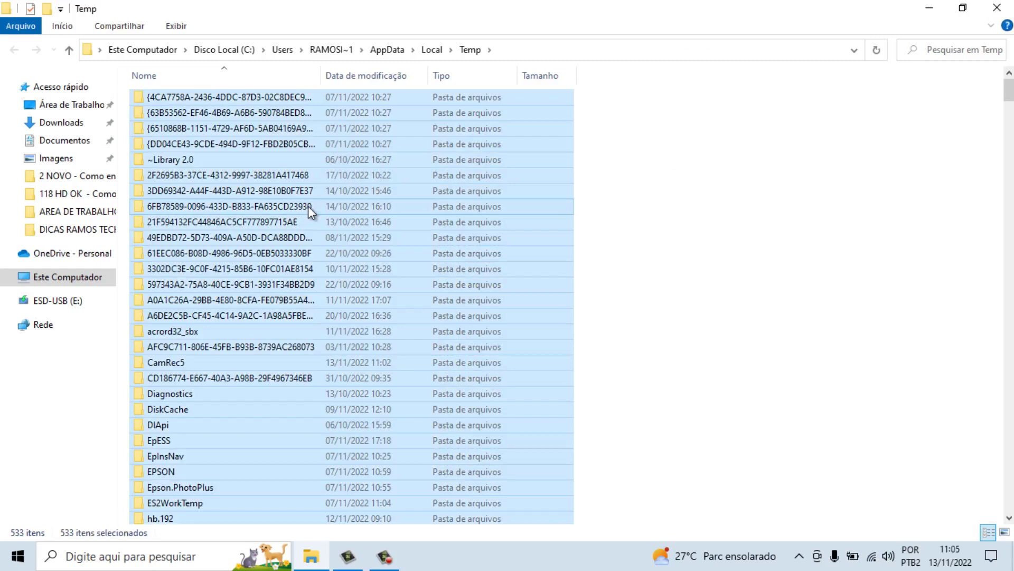
right_click(309, 206)
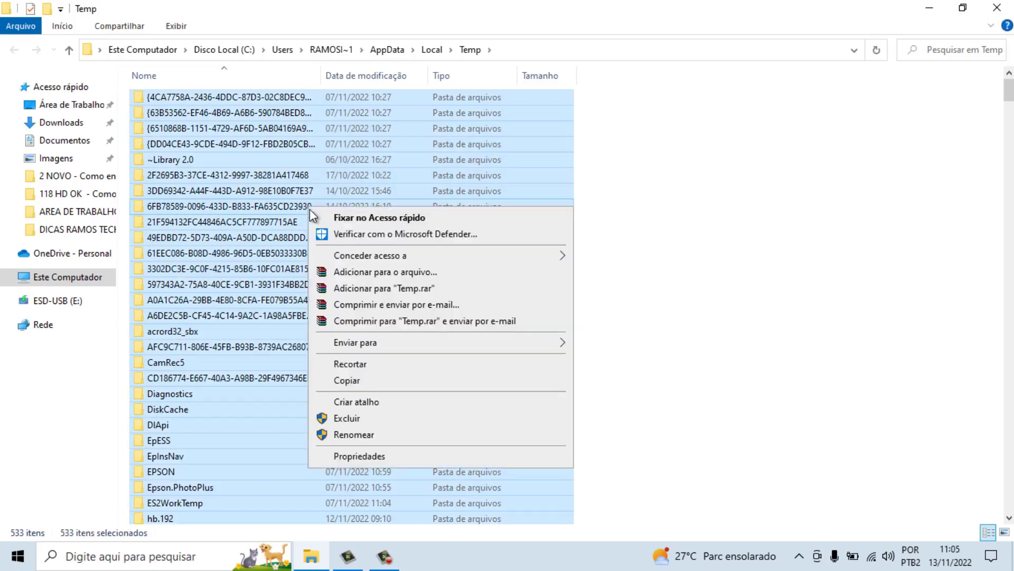
left_click(357, 418)
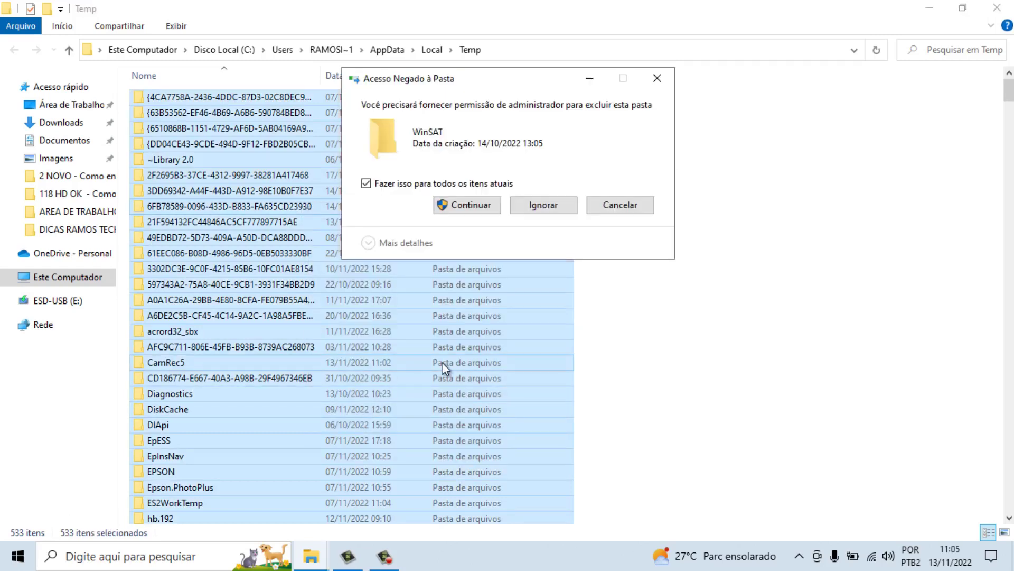
left_click(468, 208)
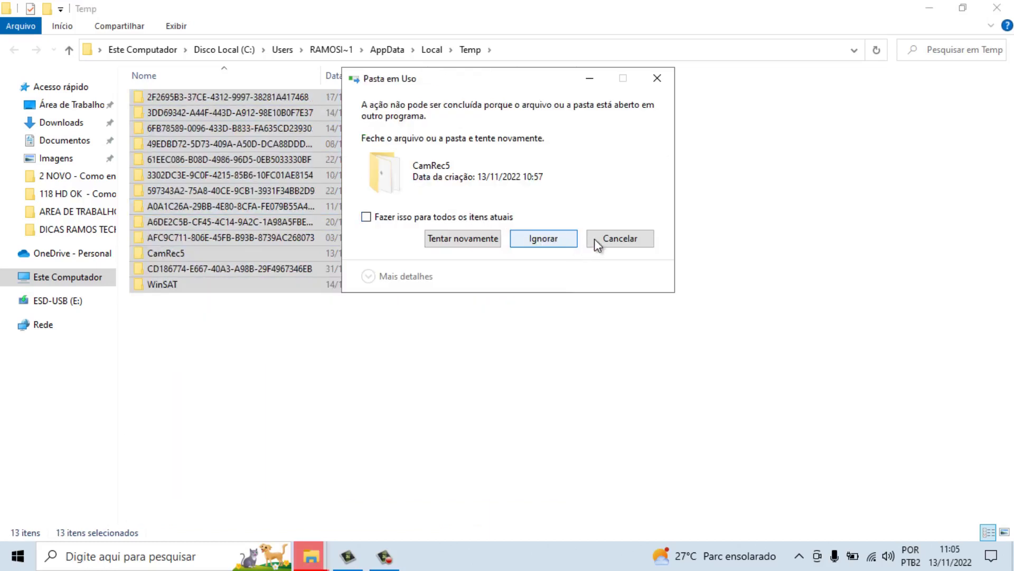
left_click(609, 242)
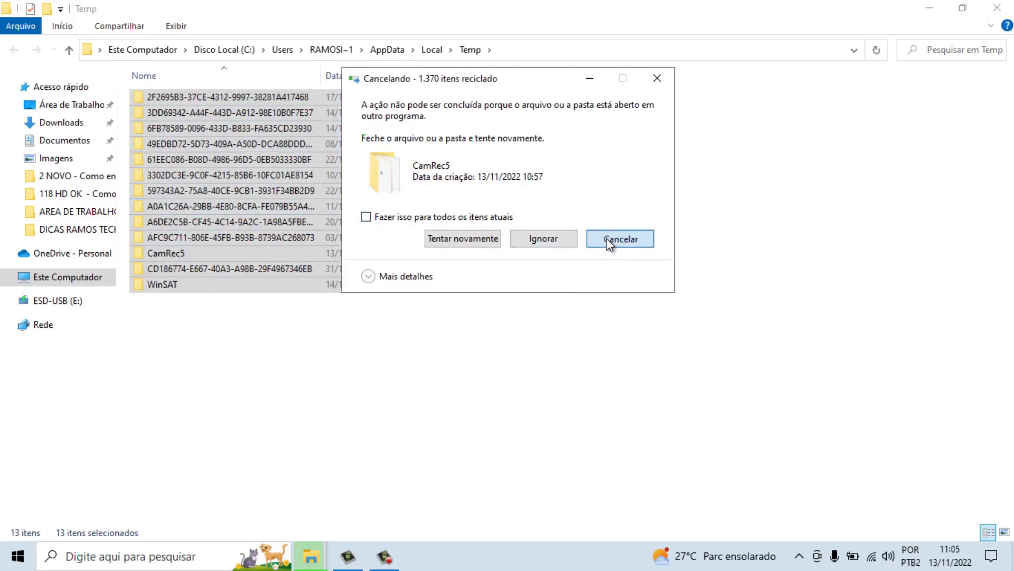
Delete the folders still selected in the user Temp folder and close the window
right_click(316, 139)
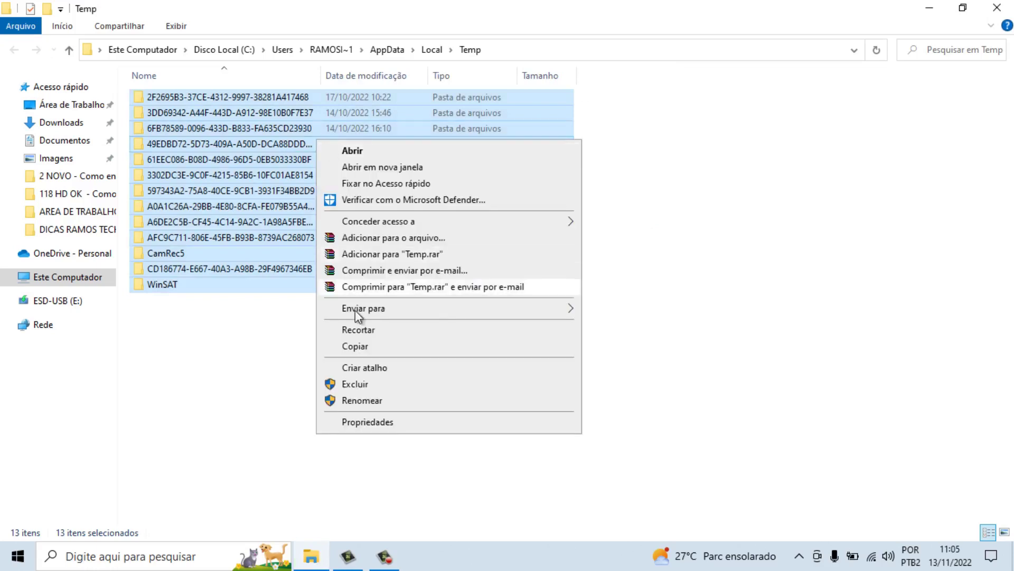
left_click(372, 384)
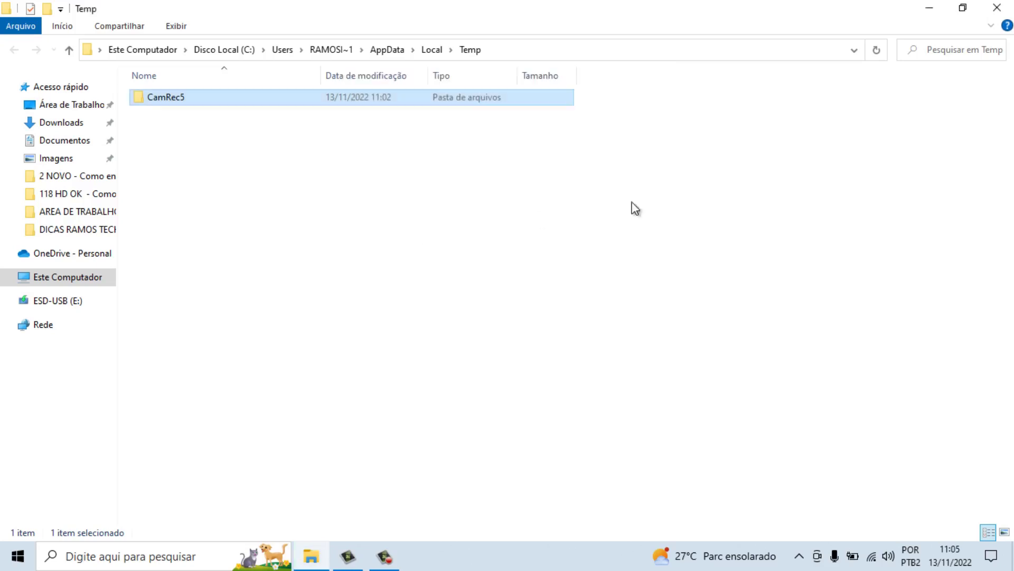
left_click(1008, 7)
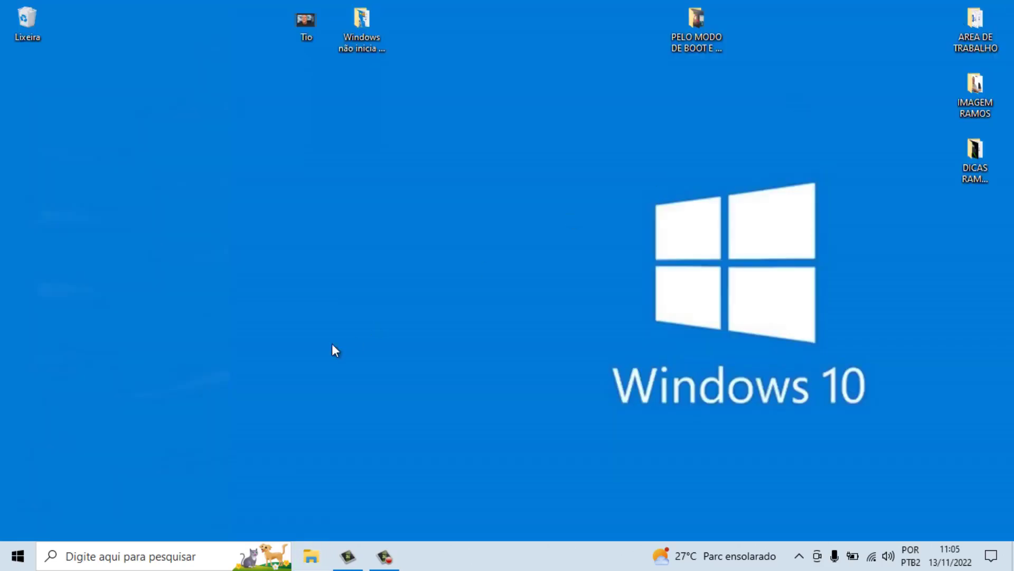
Open the Windows Prefetch folder by running prefetch, granting permanent access to it
key("super+r")
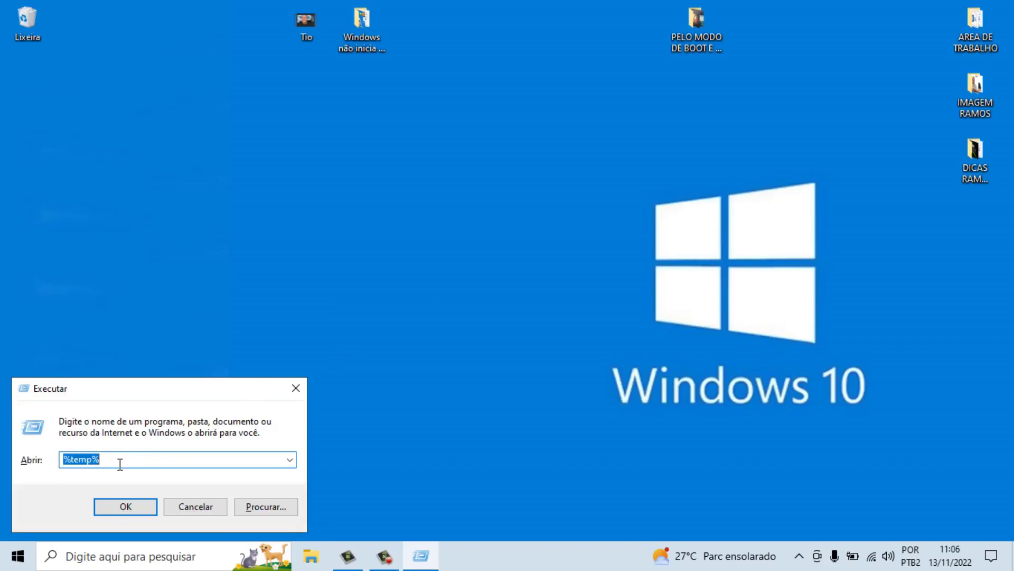
type("prefetch")
left_click(141, 506)
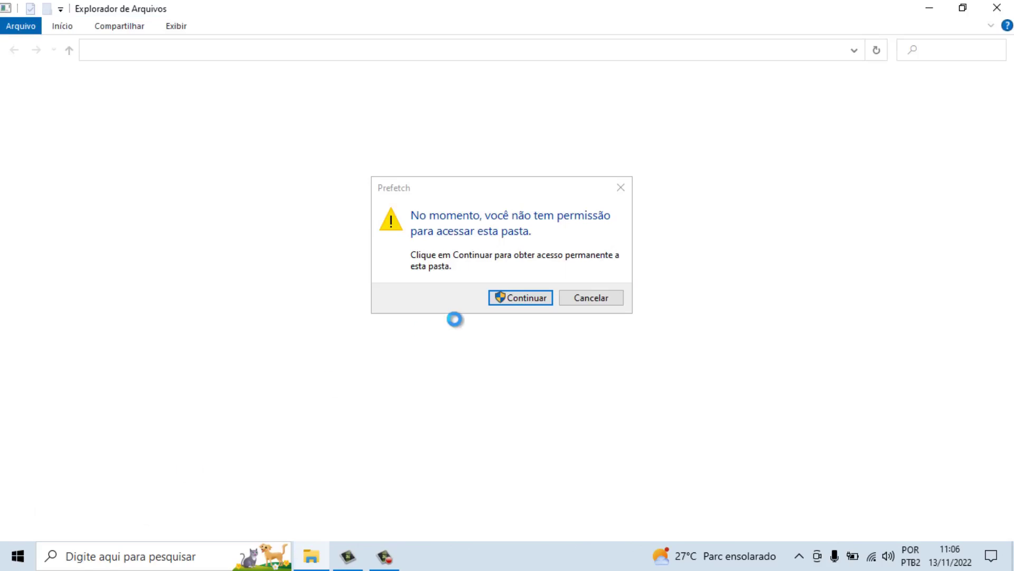
left_click(521, 299)
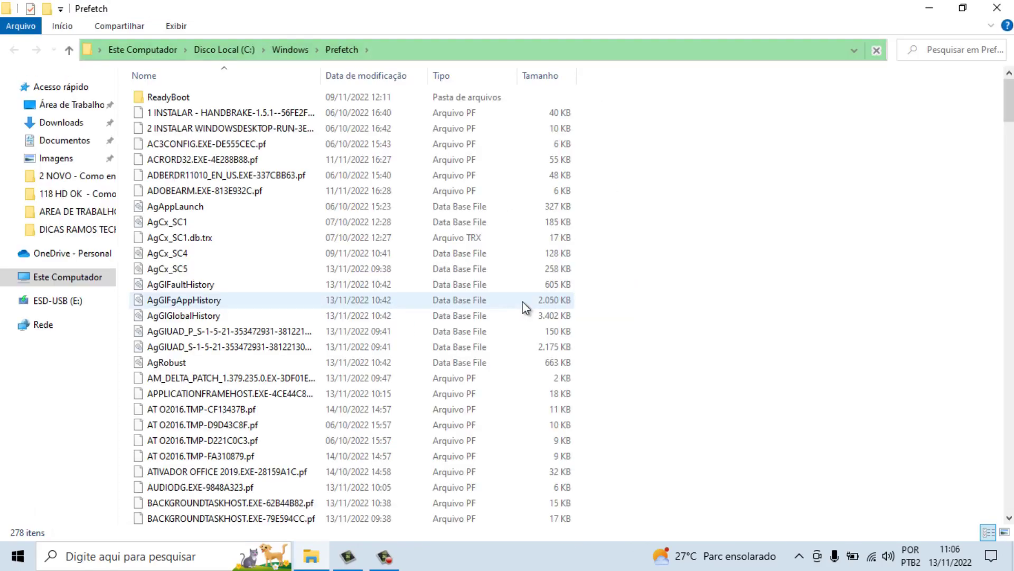
Delete all items in the Prefetch folder, skipping the in-use file PfPre_1c849f60.mkd
left_click(255, 194)
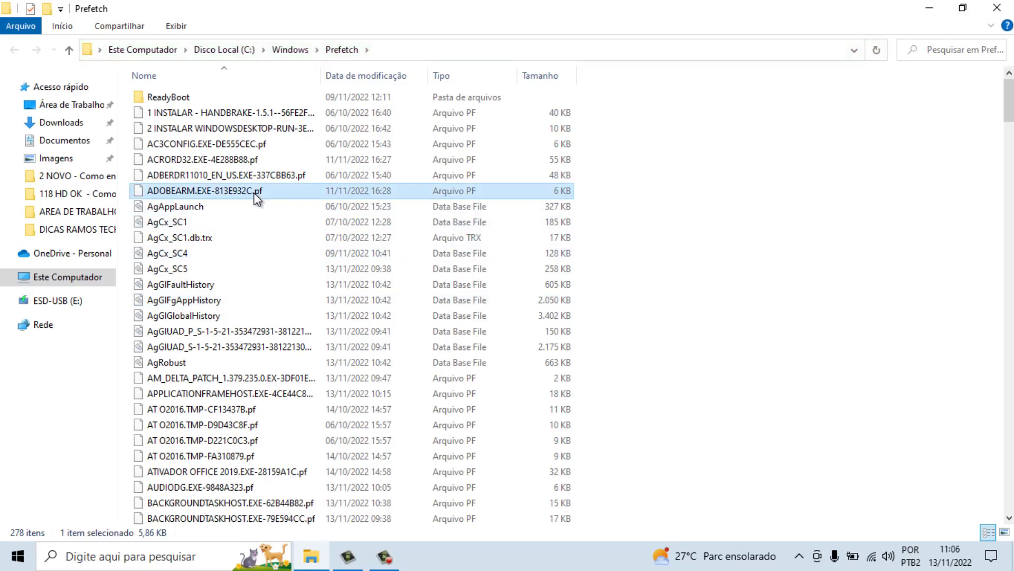
key("ctrl+a")
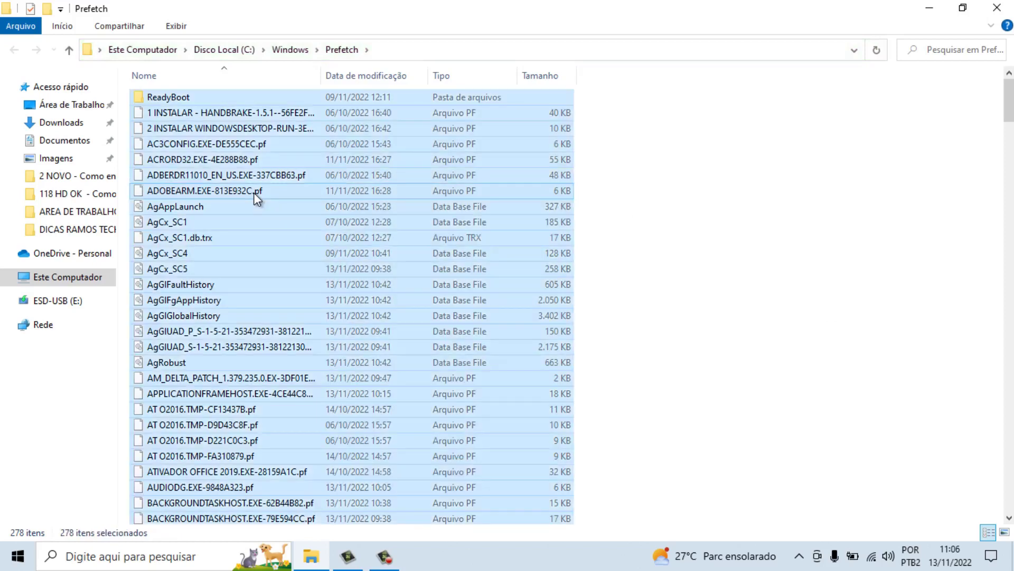
right_click(254, 193)
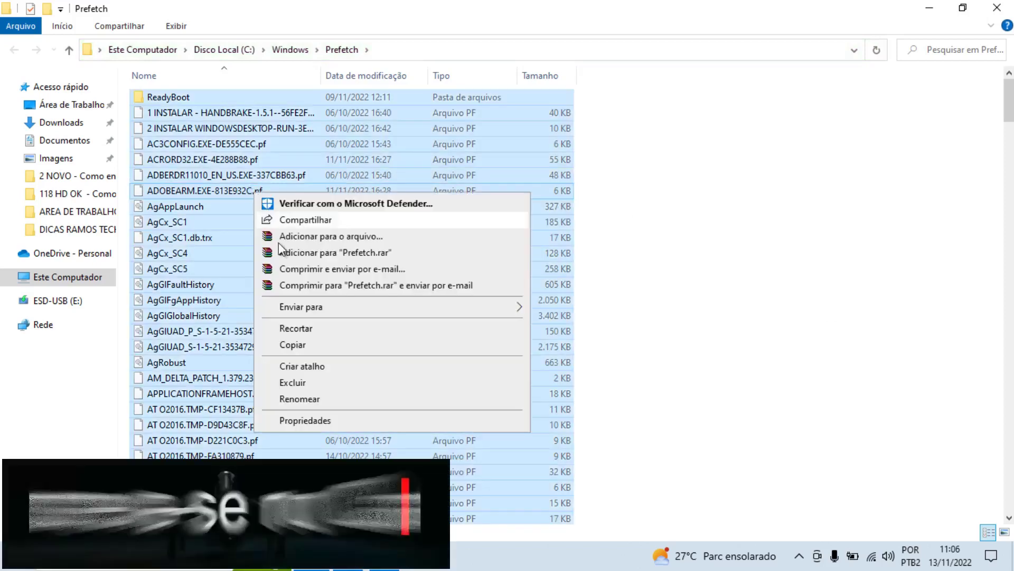
left_click(311, 383)
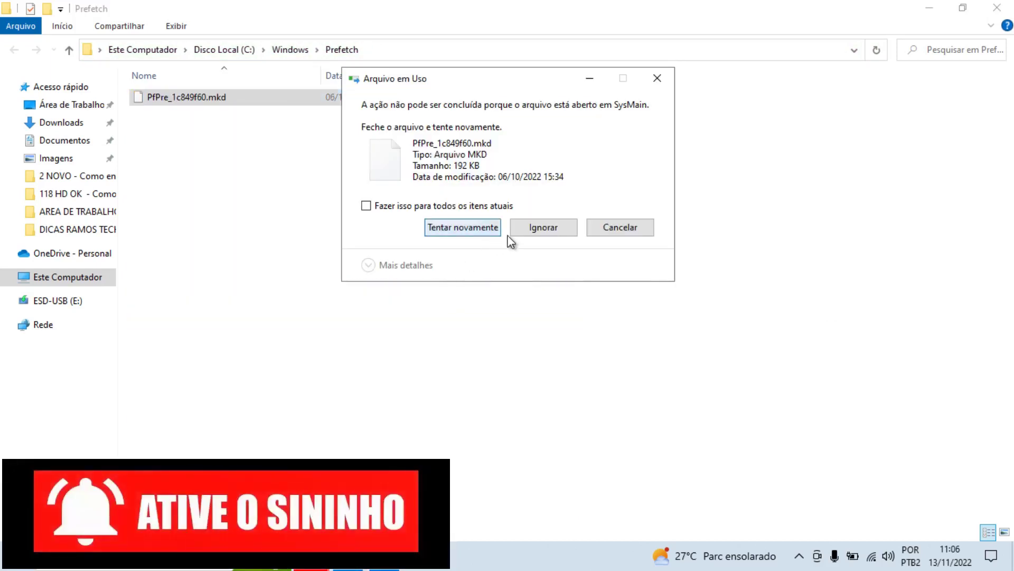
left_click(540, 228)
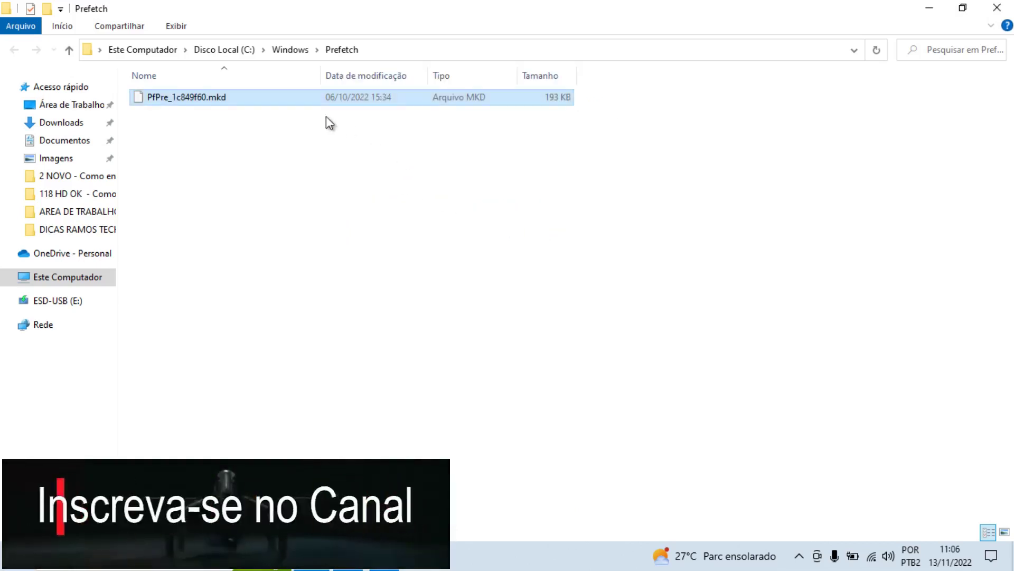
Try to delete the two remaining Prefetch files, cancel at the file in use, and close the folder
key("ctrl+a")
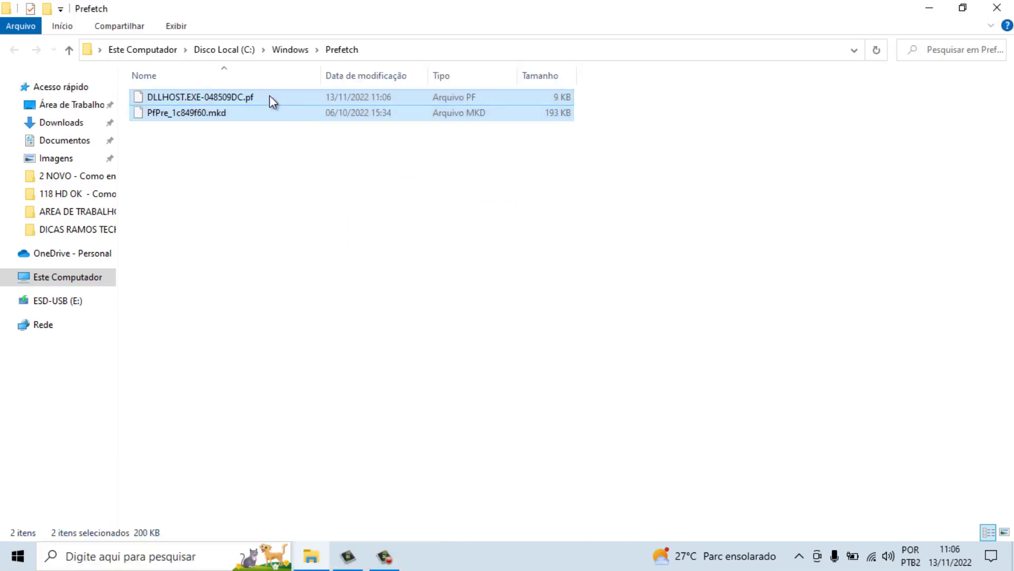
right_click(270, 97)
left_click(324, 288)
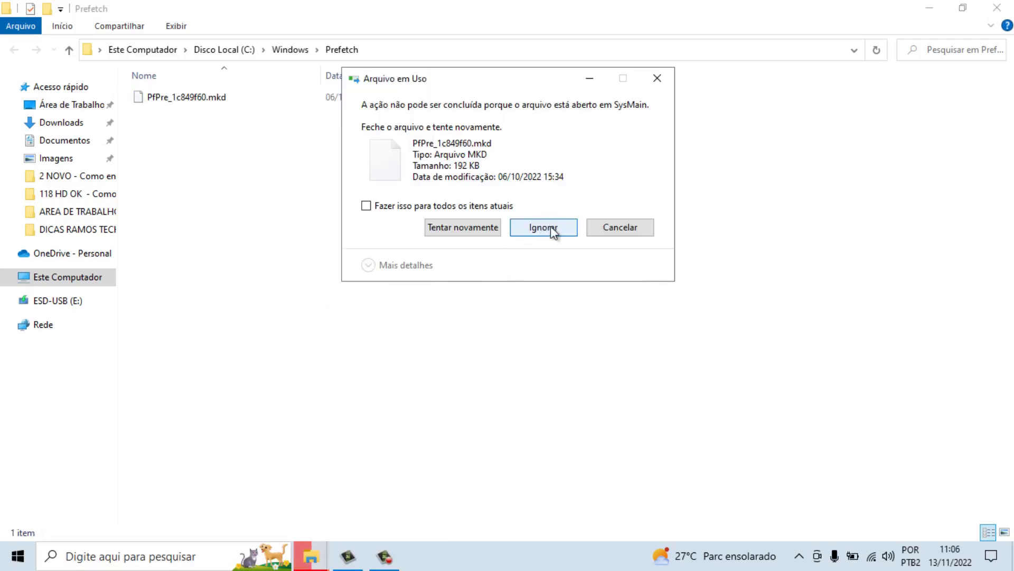
left_click(614, 233)
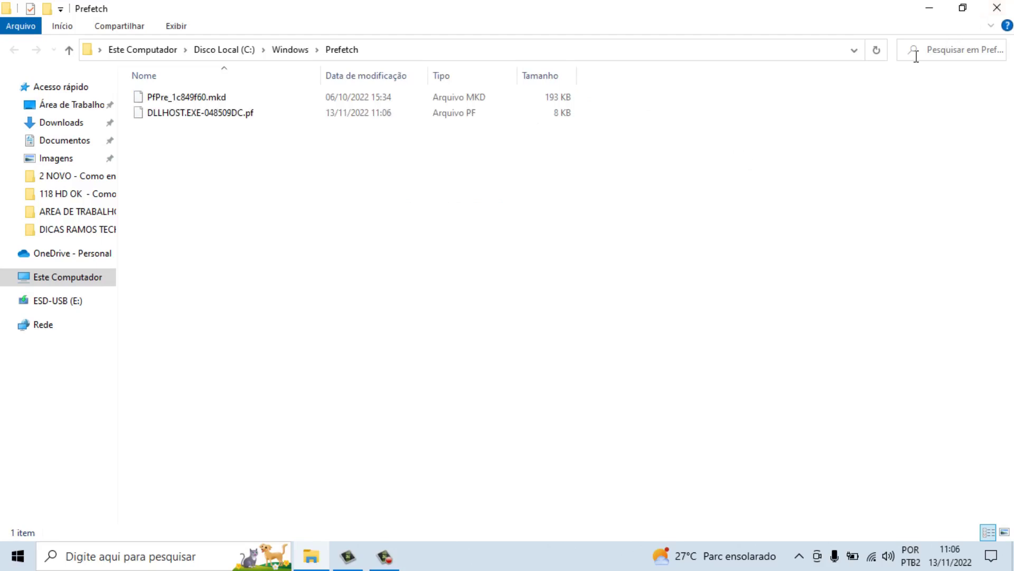
left_click(997, 9)
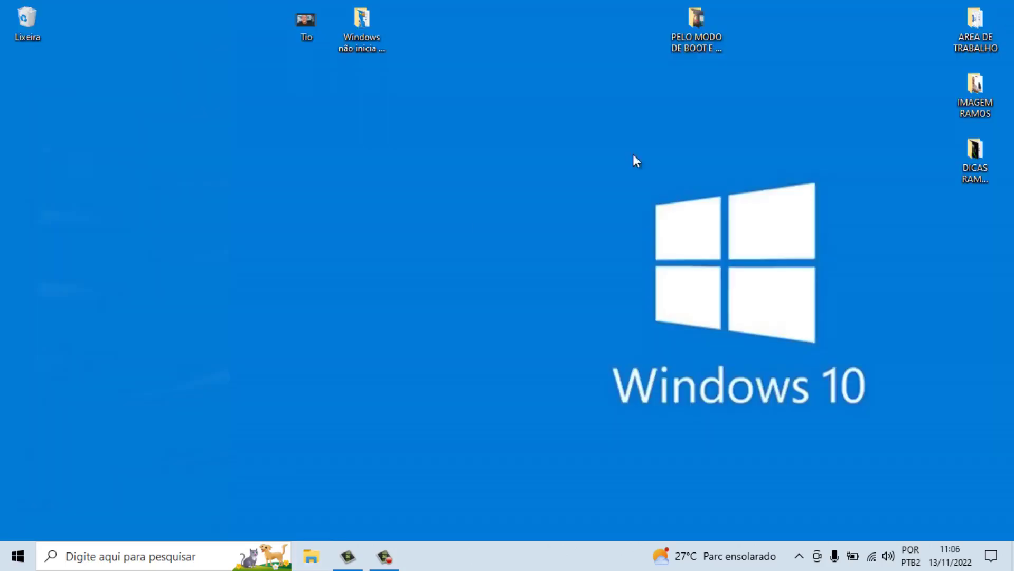
Refresh the desktop and open the Windows Features list from the Programs category of the Control Panel
right_click(280, 245)
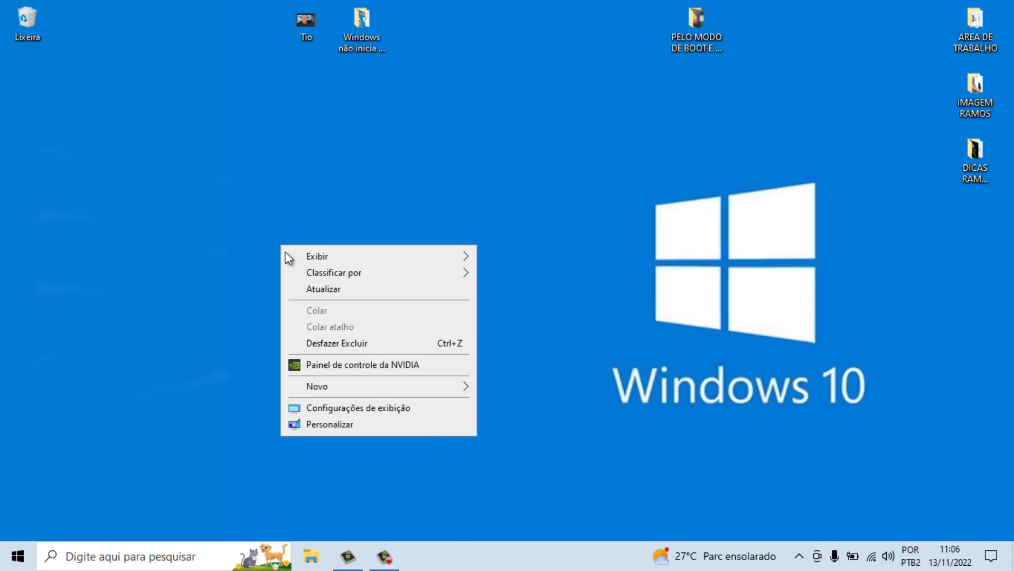
left_click(320, 294)
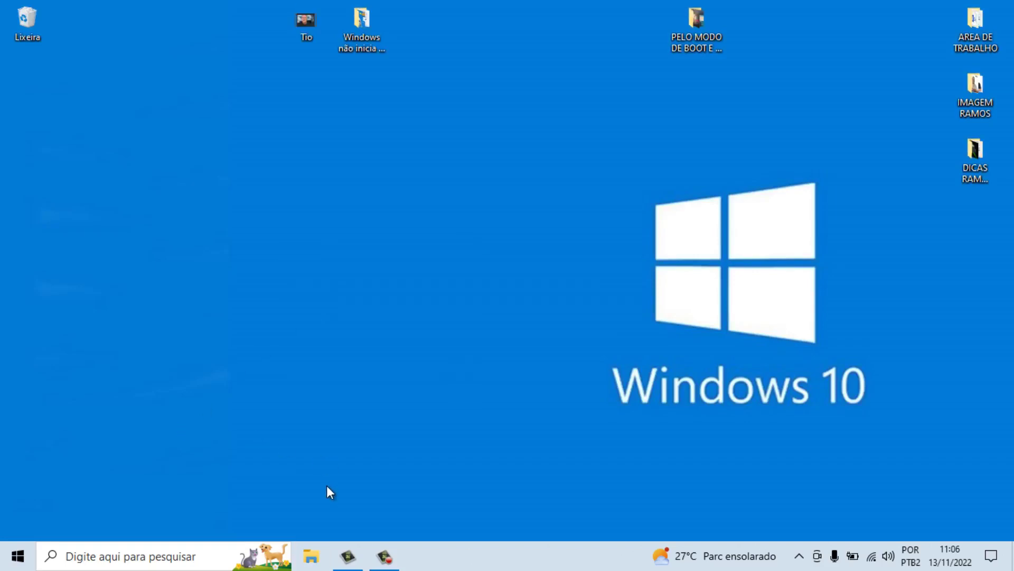
left_click(313, 562)
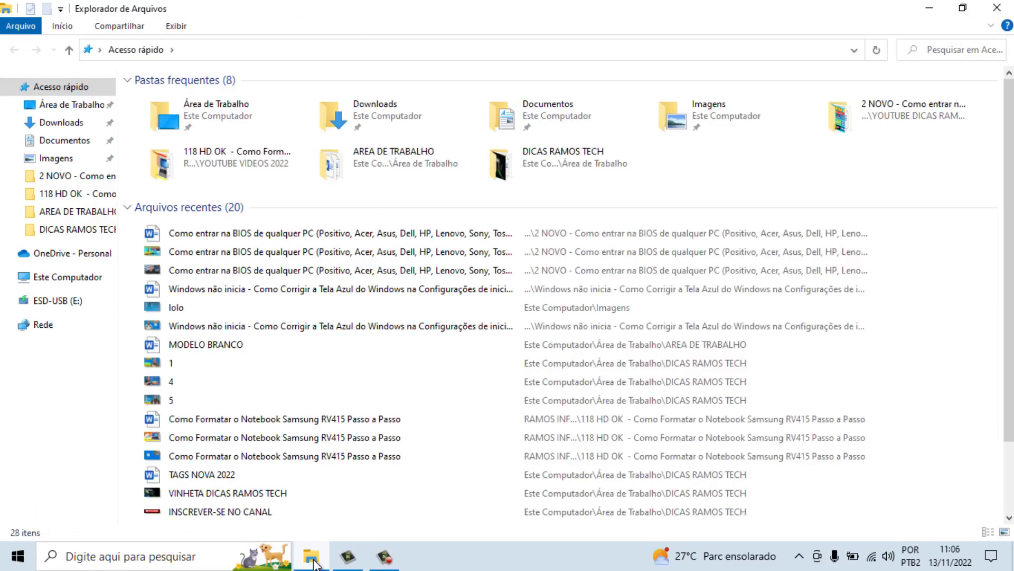
left_click(100, 49)
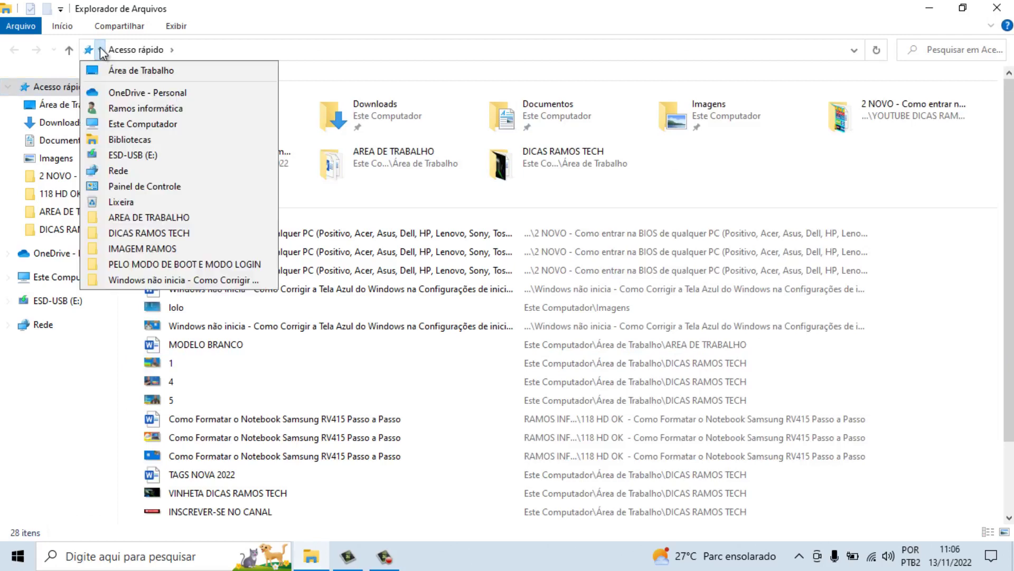
left_click(150, 184)
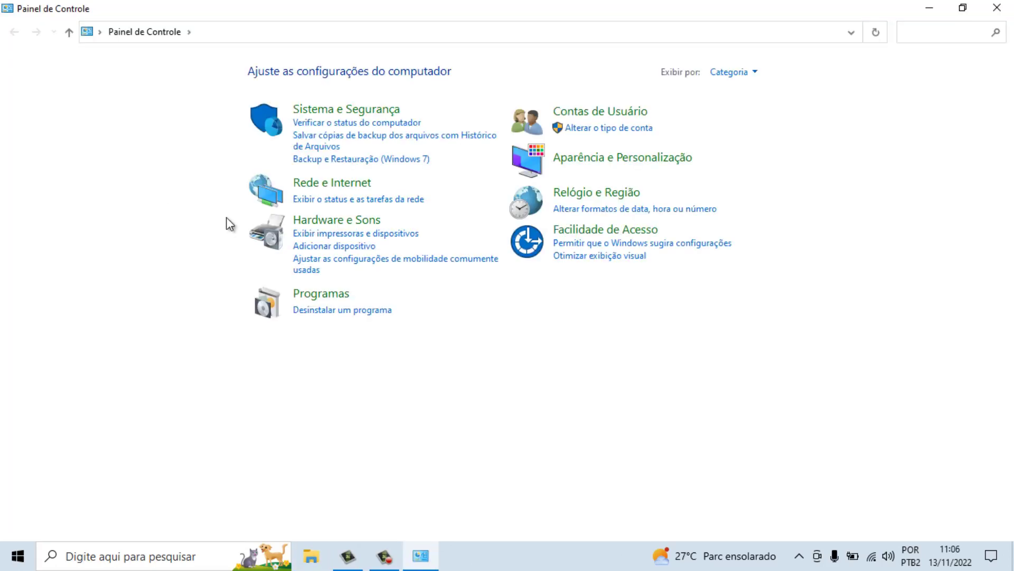
left_click(320, 295)
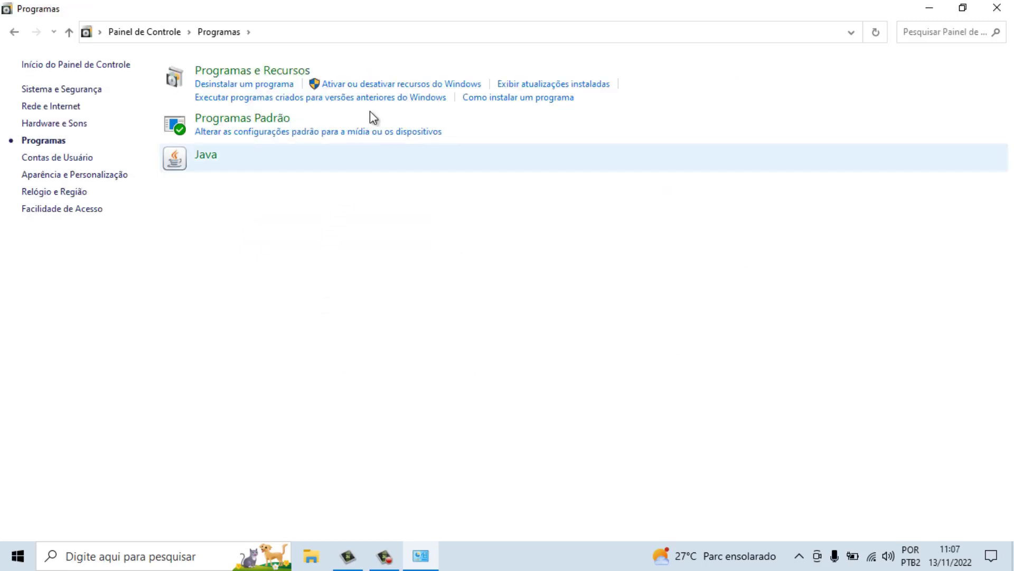
left_click(379, 84)
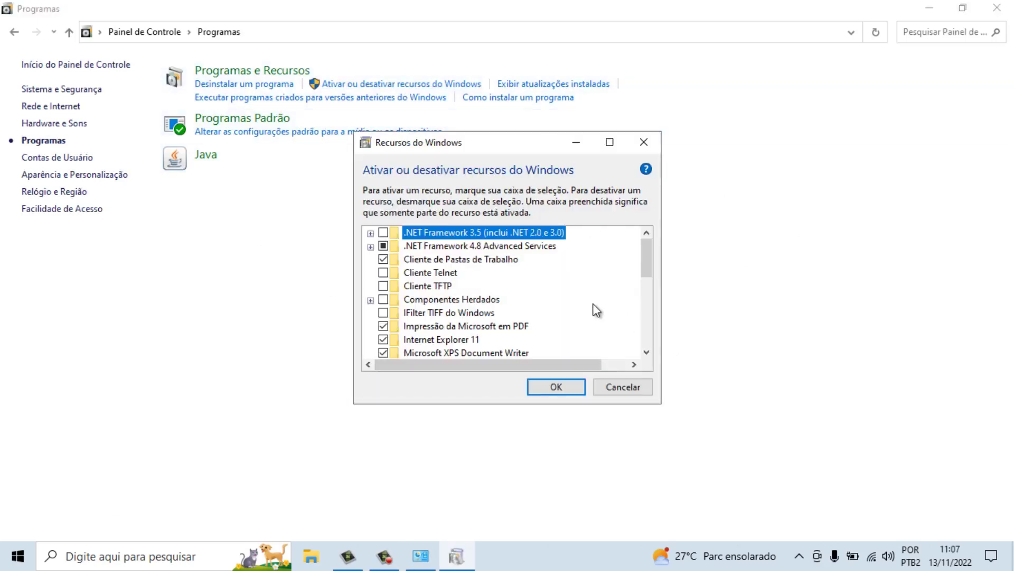
Try to turn off Internet Explorer 11 in the Windows Features list, cancel the change, and close the Control Panel
double_click(647, 353)
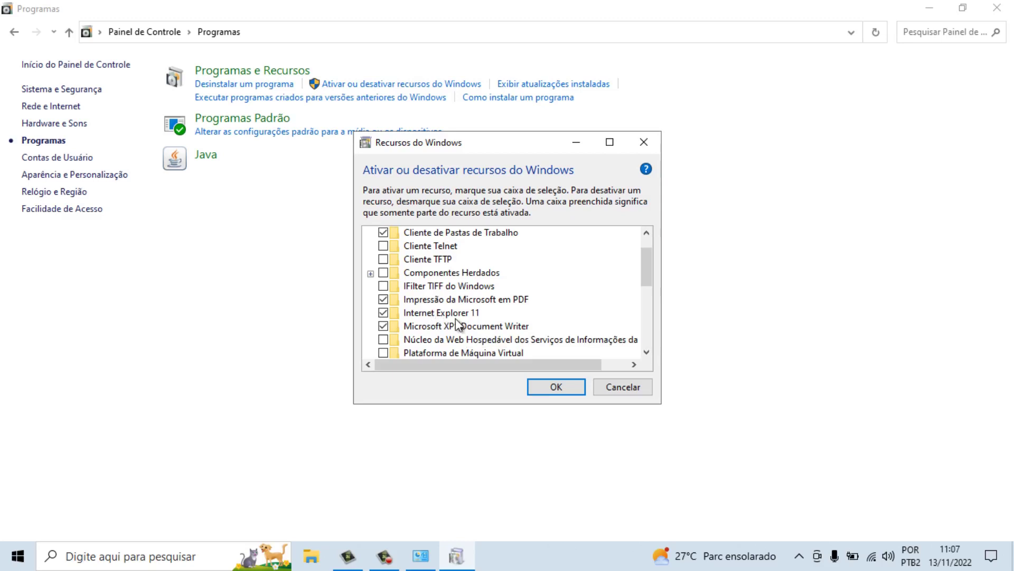
left_click(384, 312)
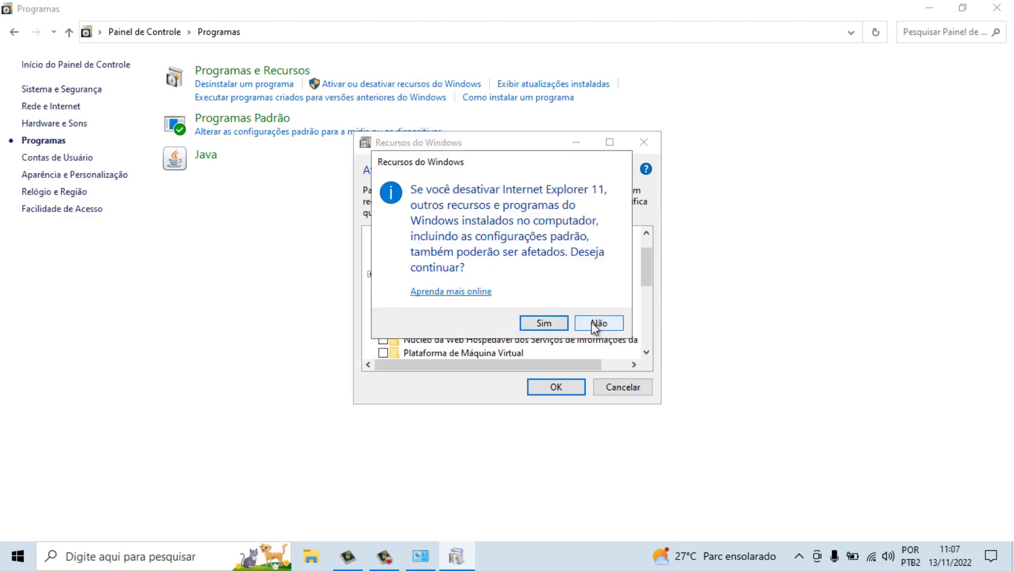
left_click(593, 324)
left_click(386, 312)
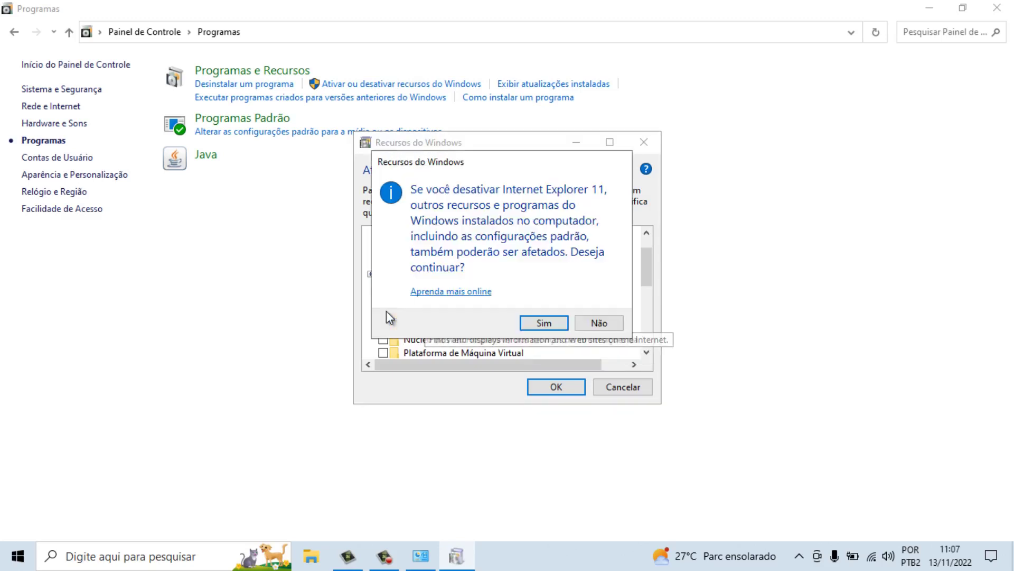
left_click(543, 323)
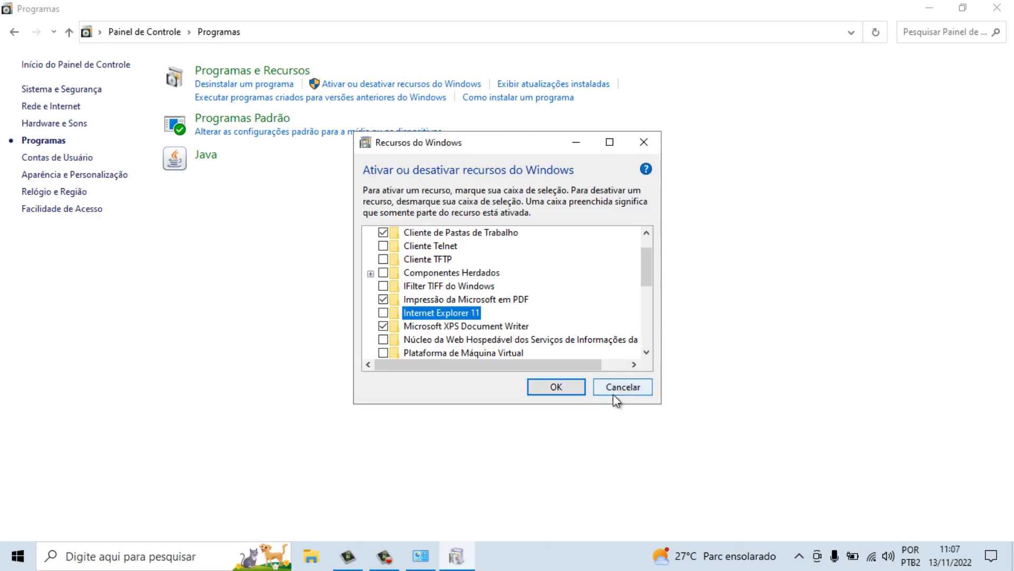
left_click(633, 394)
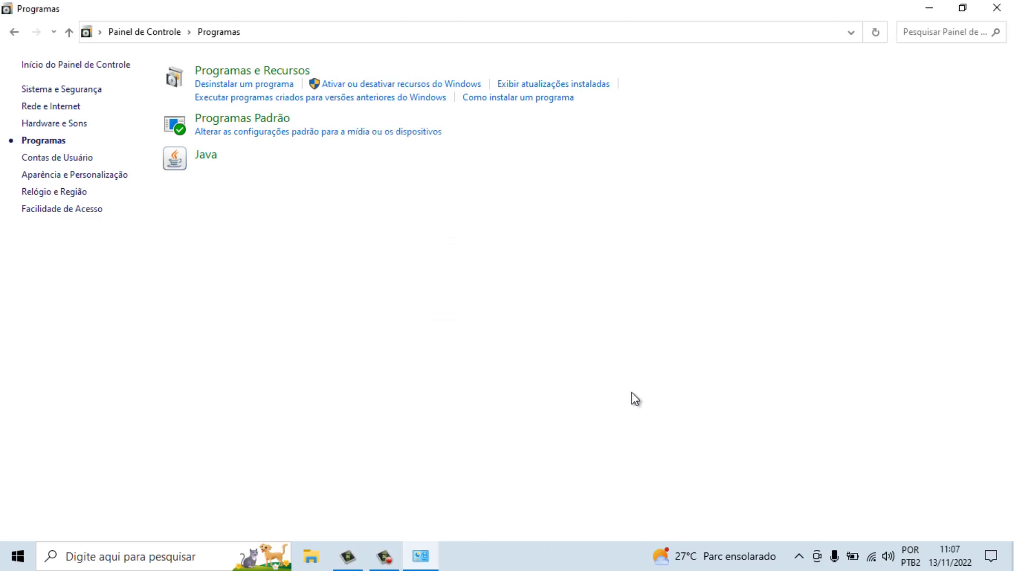
left_click(997, 8)
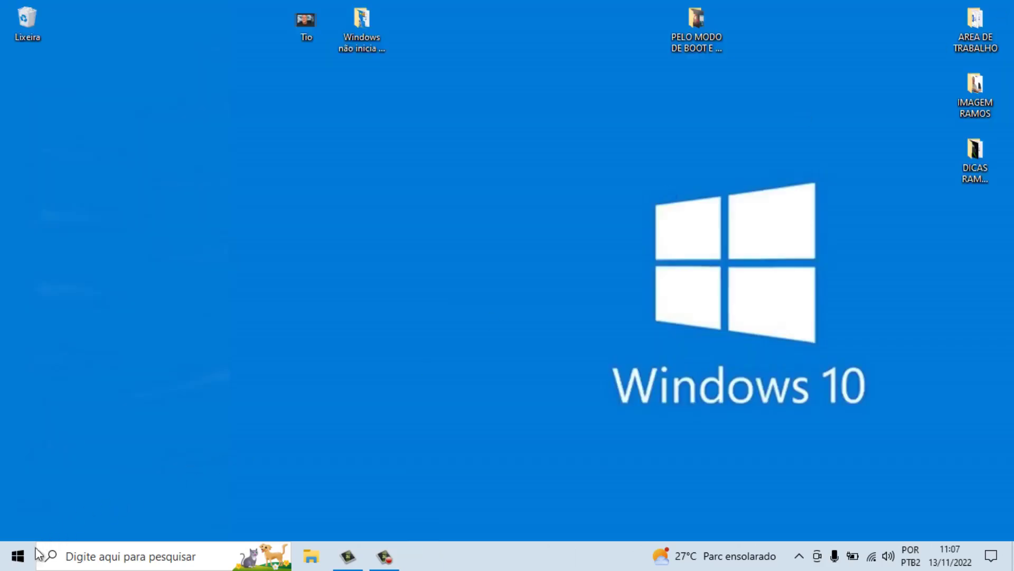
In the system notification settings, turn off app notifications and disable the welcome experience, device setup suggestions, and Windows tips
left_click(18, 561)
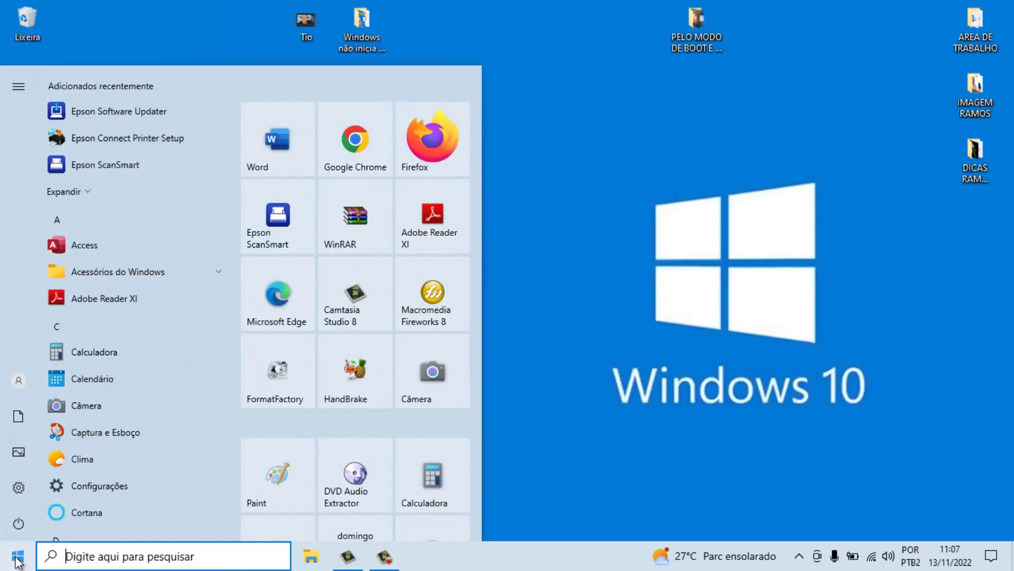
left_click(19, 490)
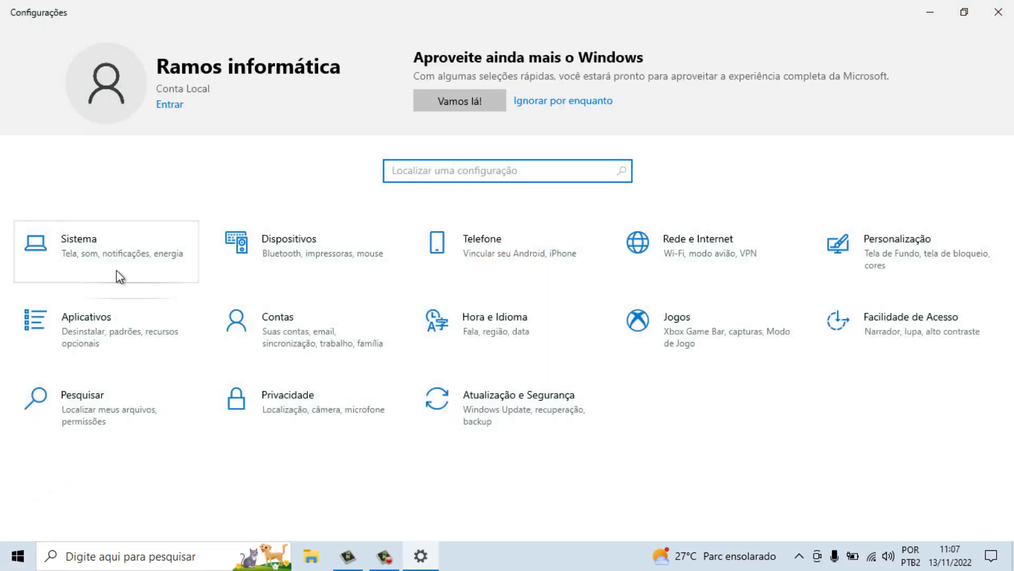
left_click(95, 257)
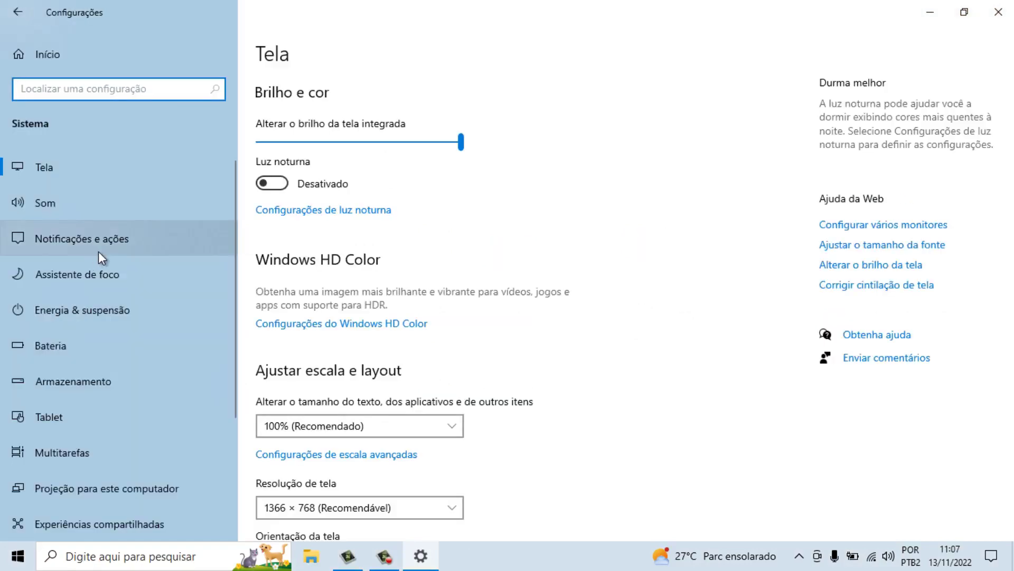
left_click(126, 249)
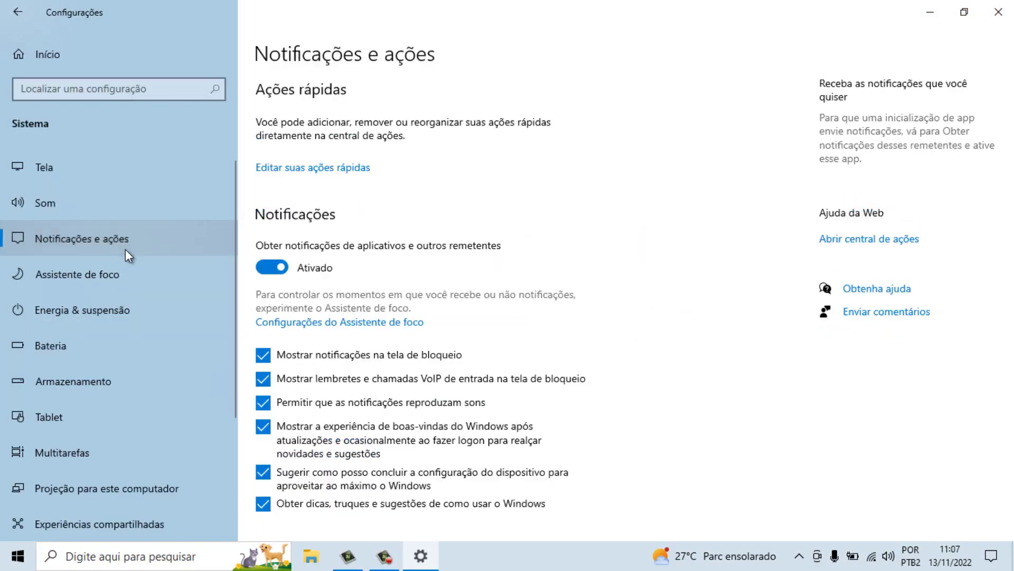
left_click(264, 268)
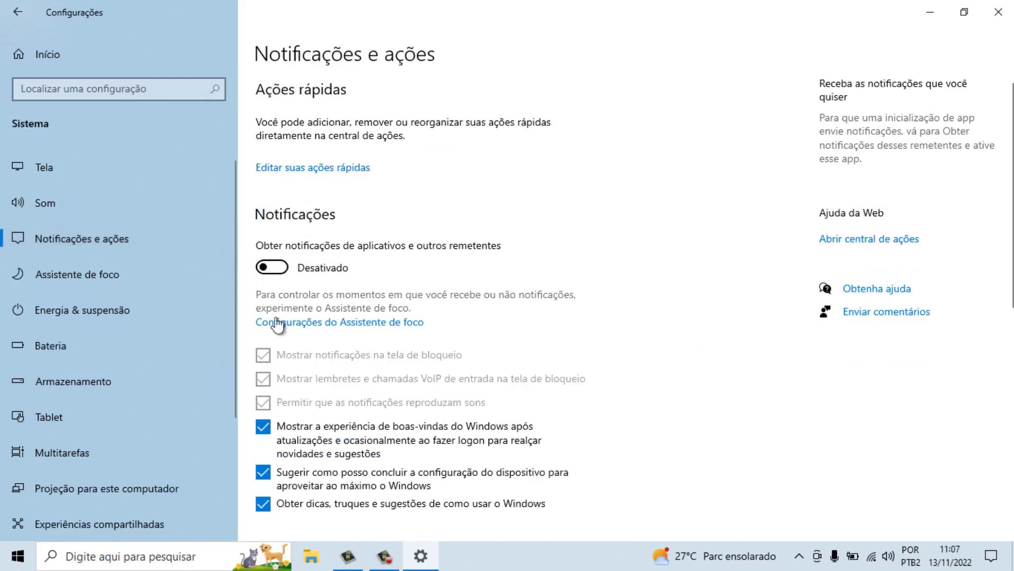
left_click(263, 427)
left_click(264, 472)
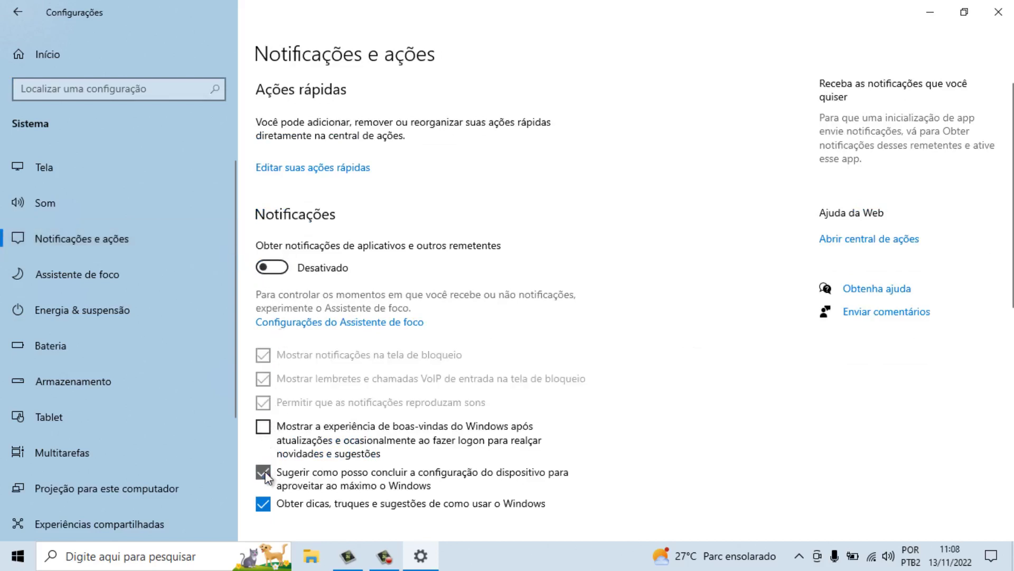
left_click(264, 506)
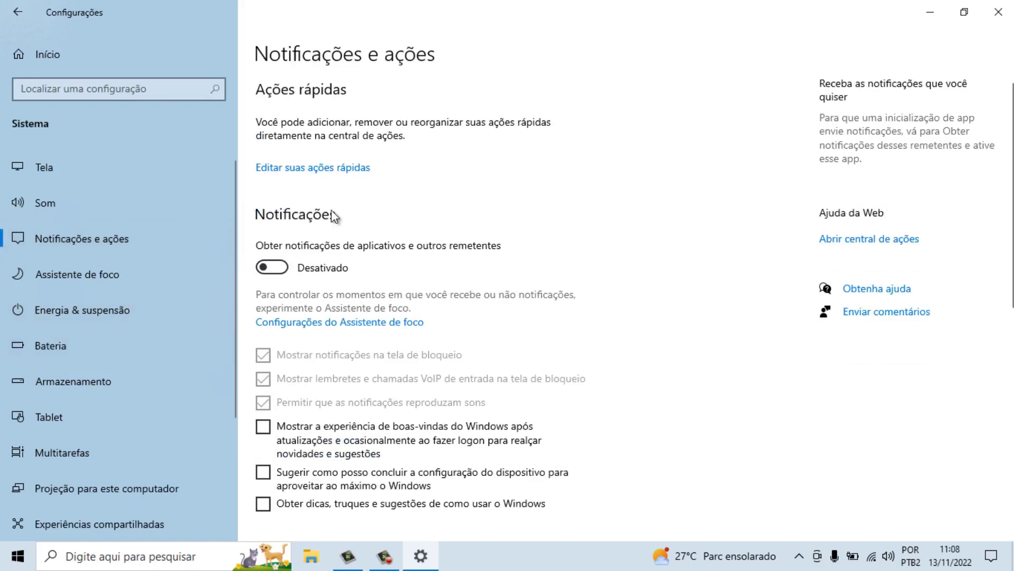
Turn off the Focus Assist automatic rules for a duplicated display, playing games, and using a full-screen app
left_click(147, 268)
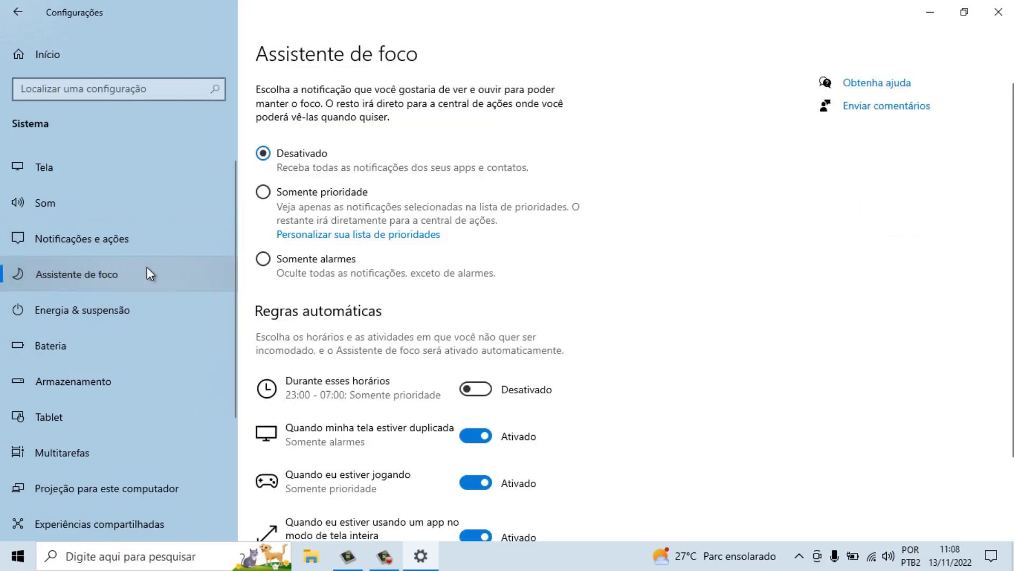
left_click(474, 436)
left_click(473, 481)
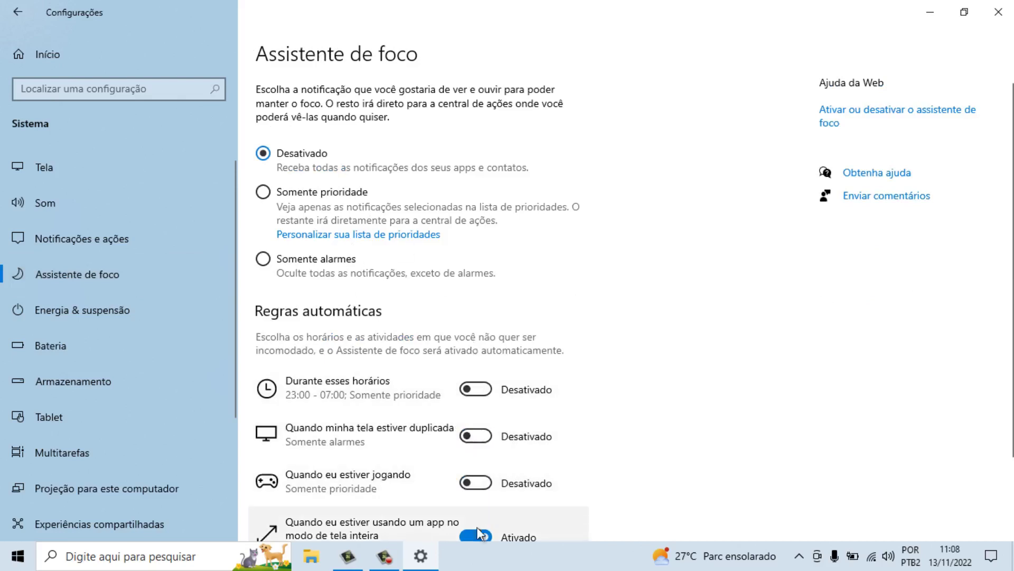
left_click(477, 535)
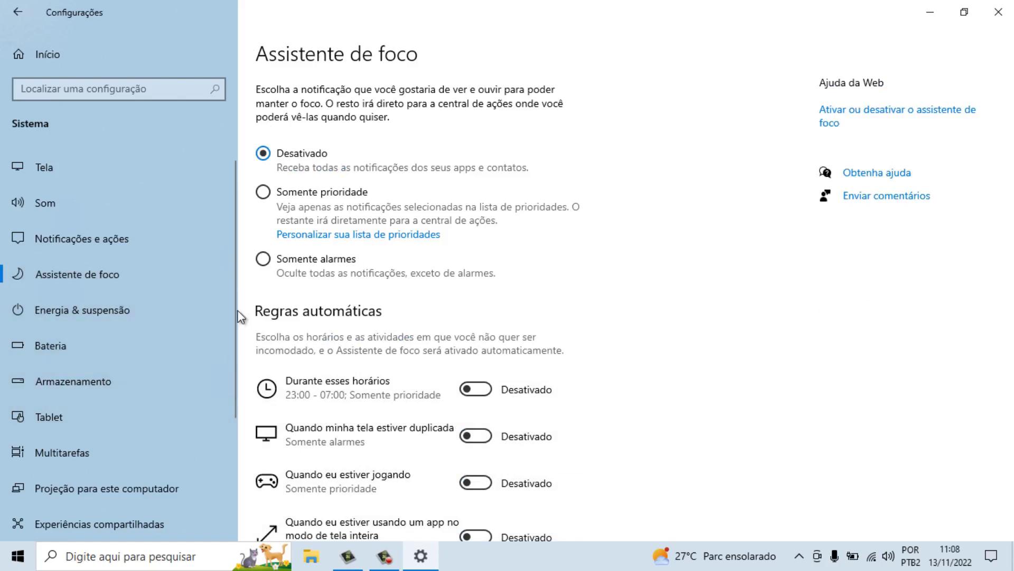
scroll(233, 320, "down", 1)
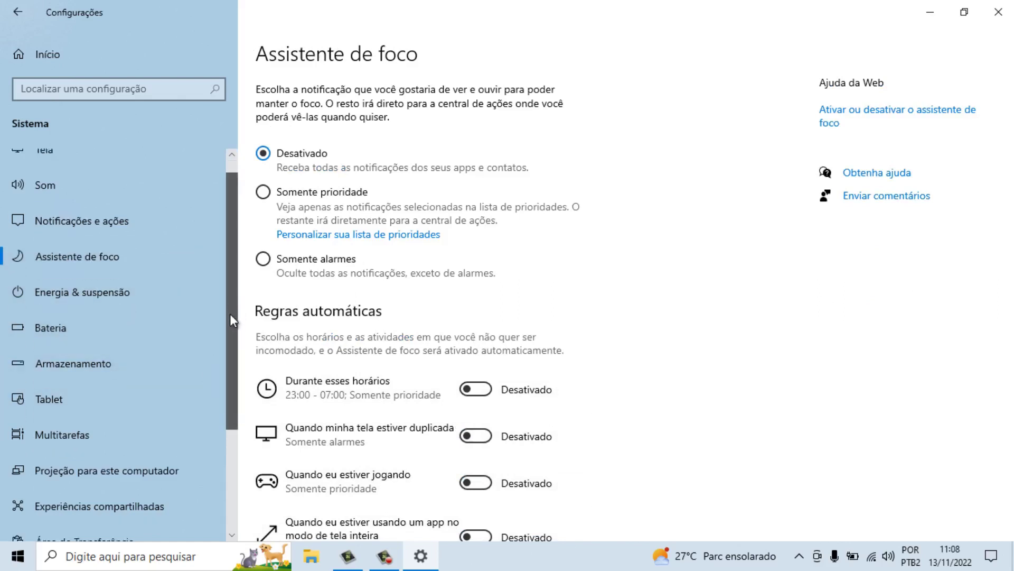
scroll(228, 360, "down", 3)
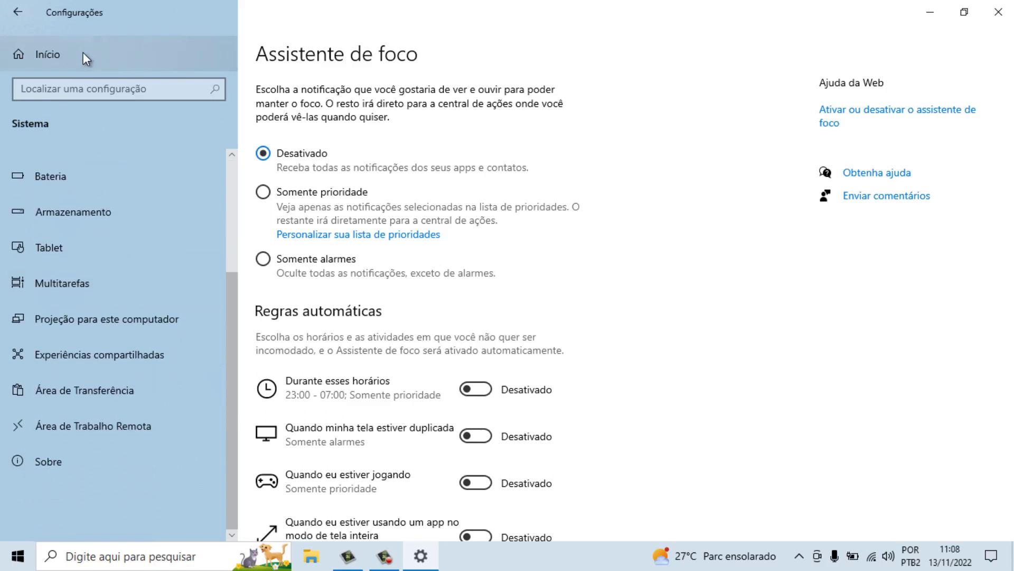
Turn off Xbox Game Bar and Game Mode in the gaming settings
left_click(84, 52)
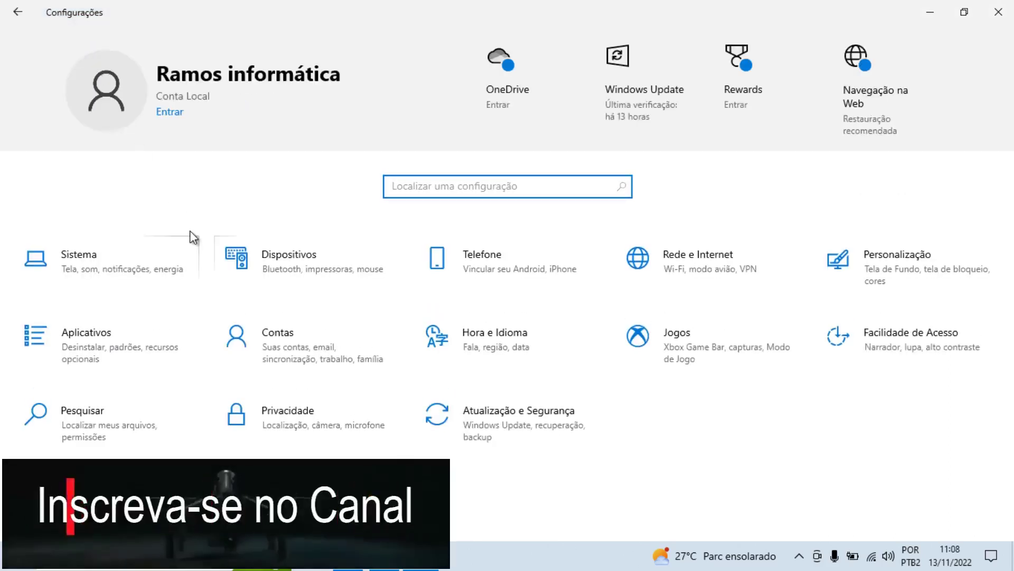
left_click(669, 363)
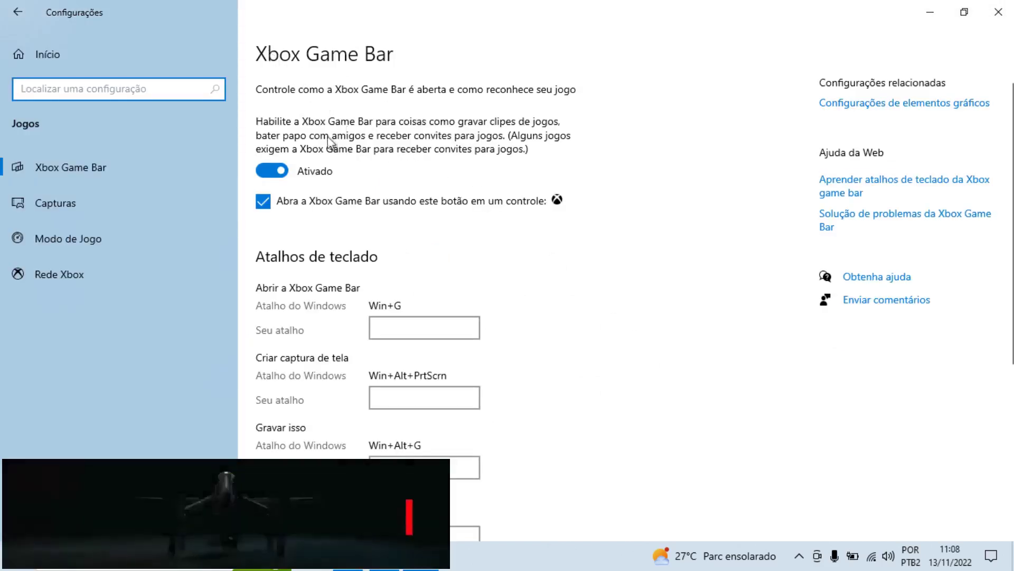
left_click(271, 171)
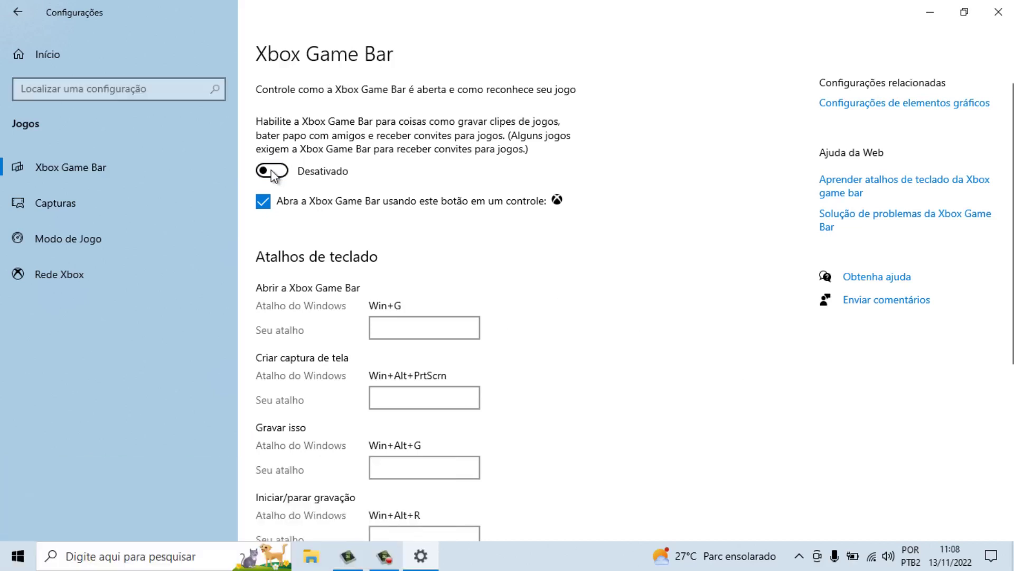
left_click(86, 235)
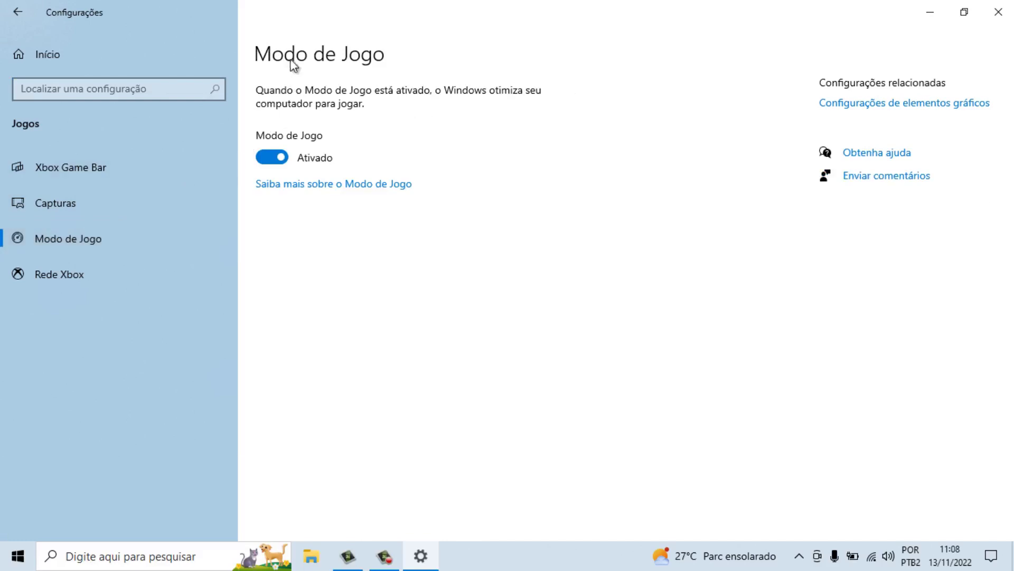
left_click(275, 161)
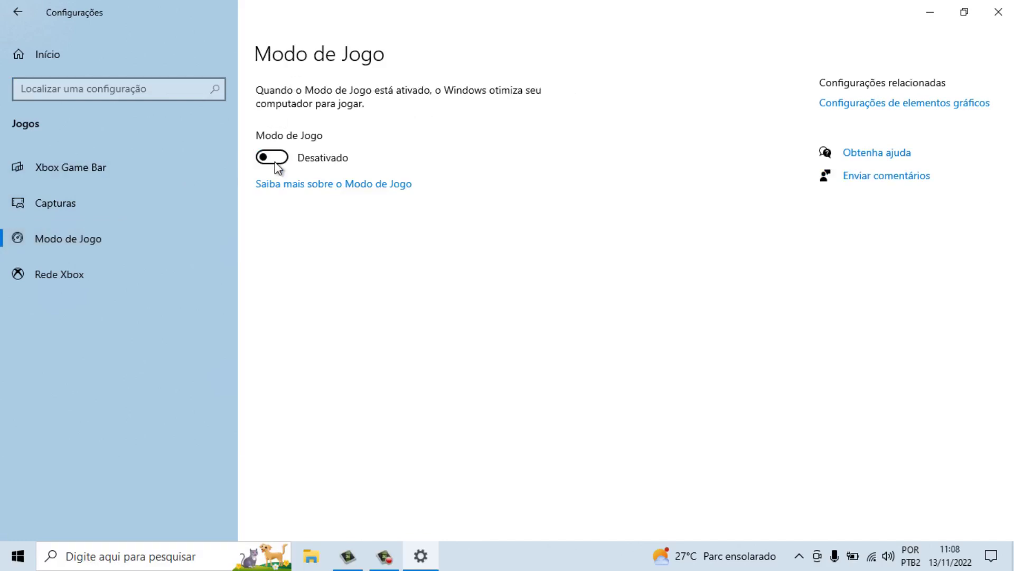
In the general privacy settings, turn off language-list website content, app launch tracking, and suggested content in Settings
left_click(82, 60)
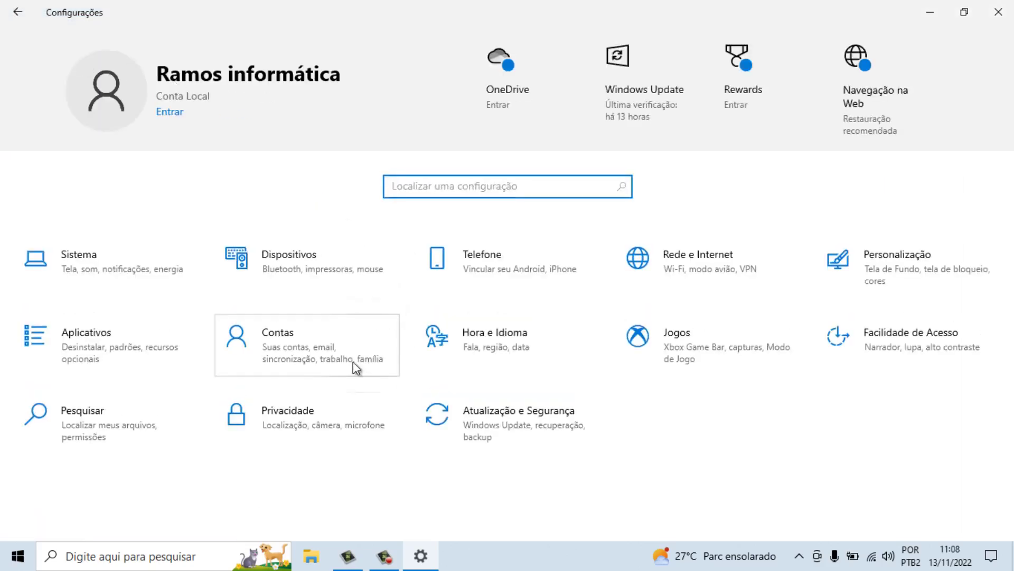
left_click(332, 405)
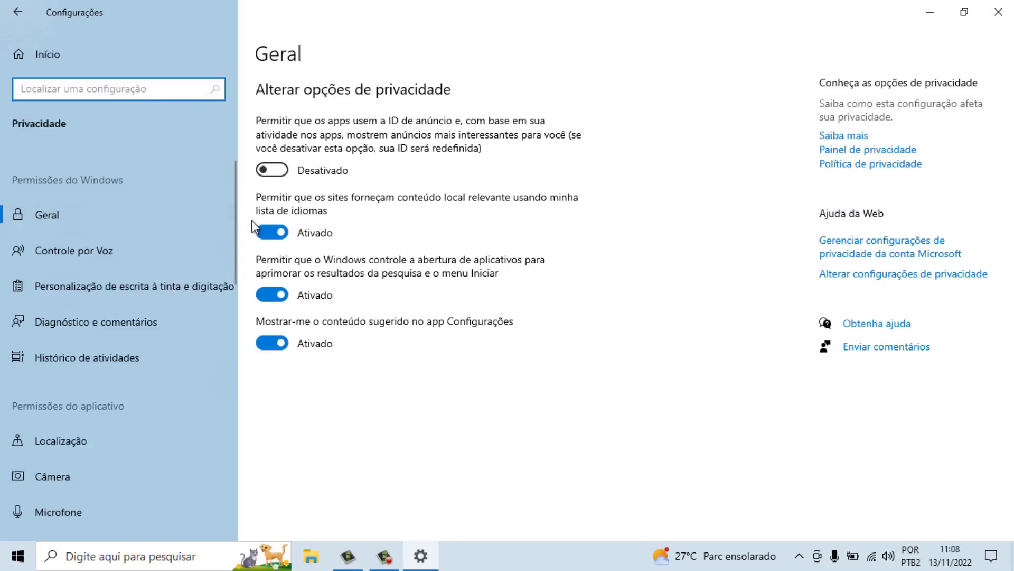
left_click(267, 231)
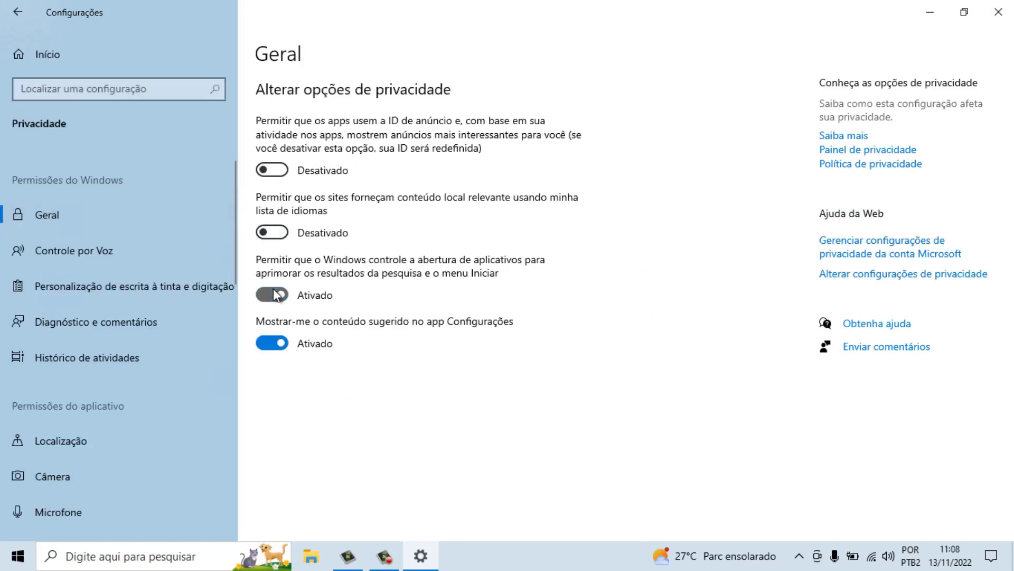
left_click(274, 291)
left_click(266, 343)
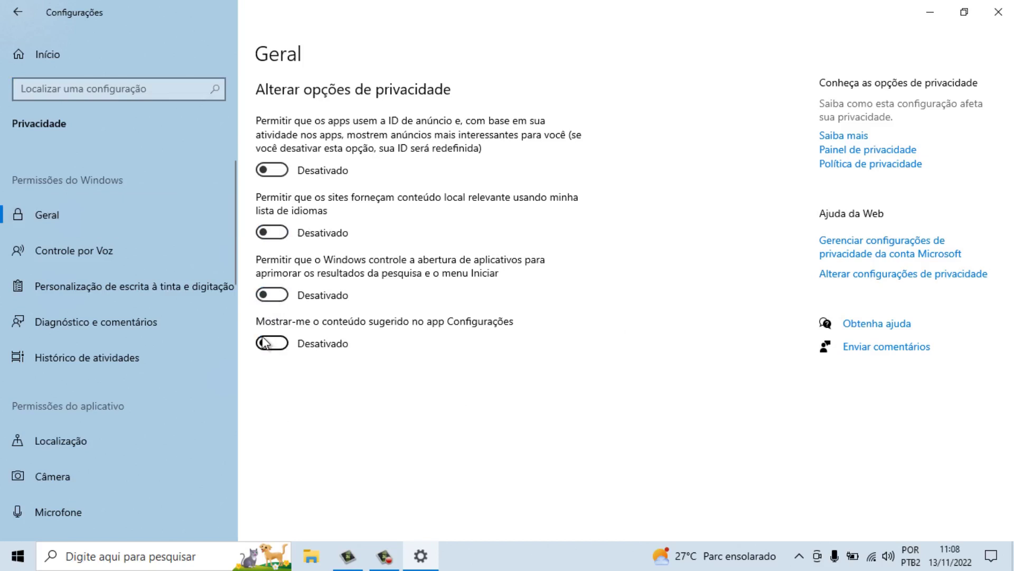
Turn off inking and typing personalization, and stop storing activity history on this device
left_click(156, 284)
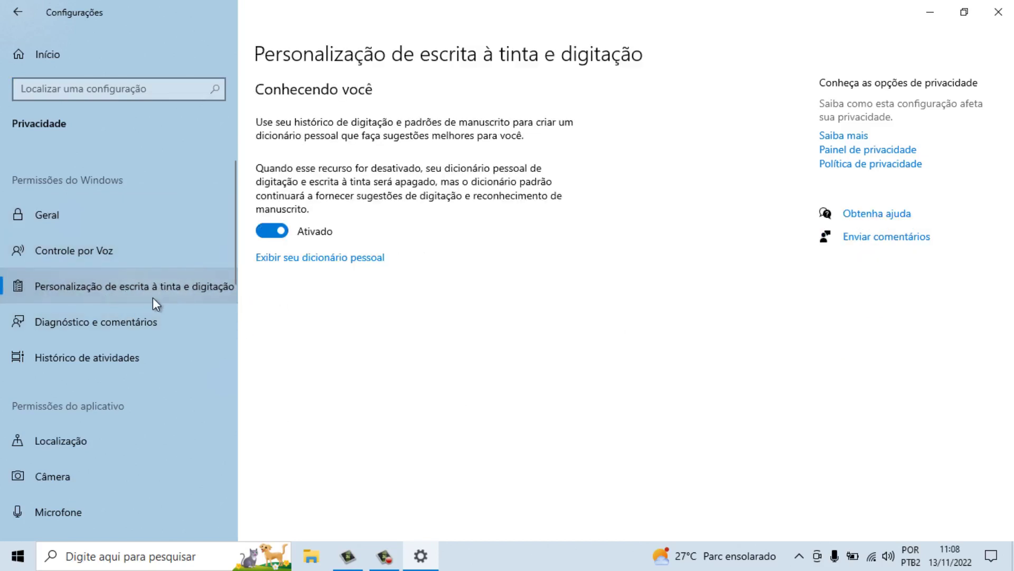
left_click(263, 227)
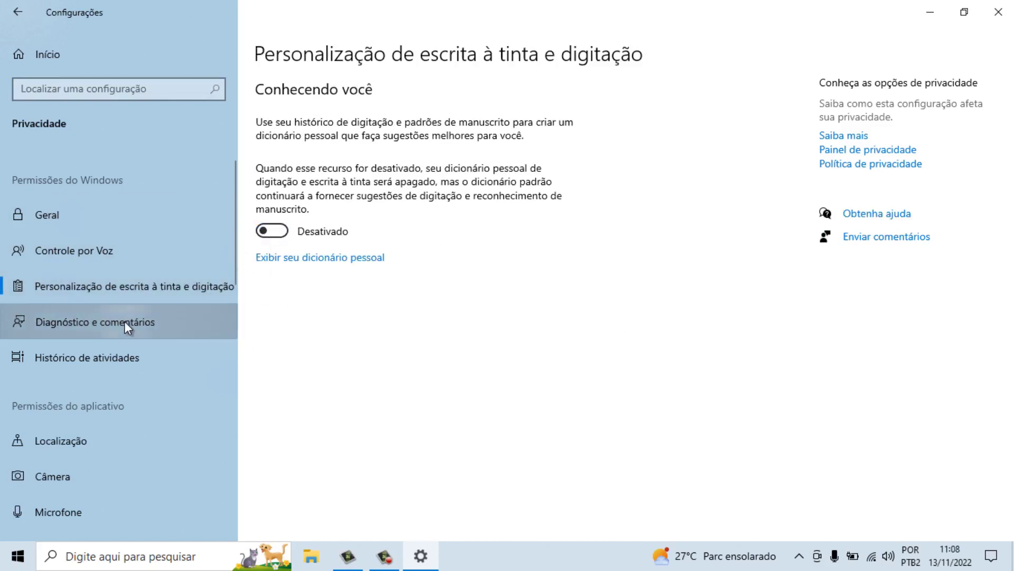
left_click(125, 321)
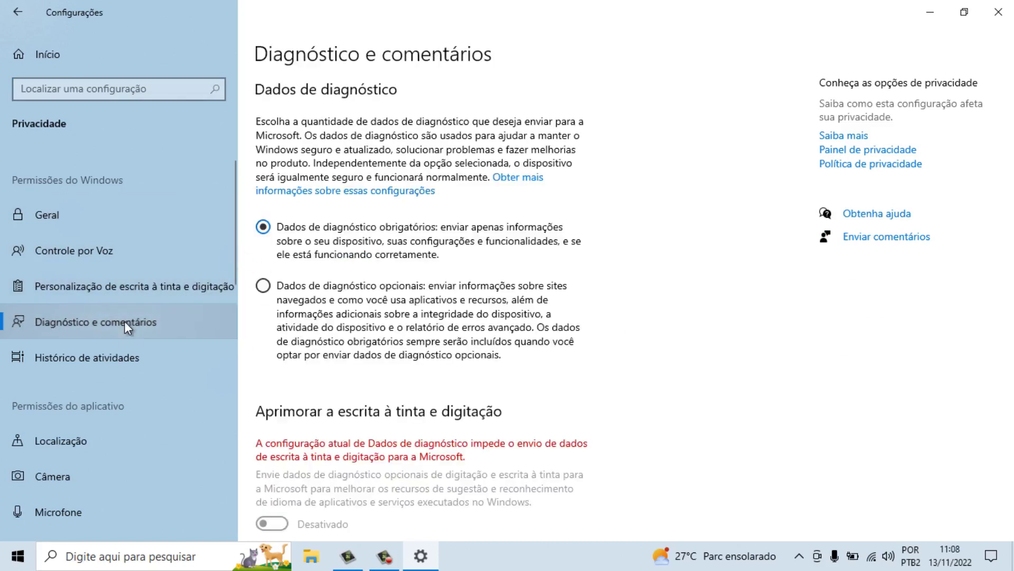
left_click(115, 356)
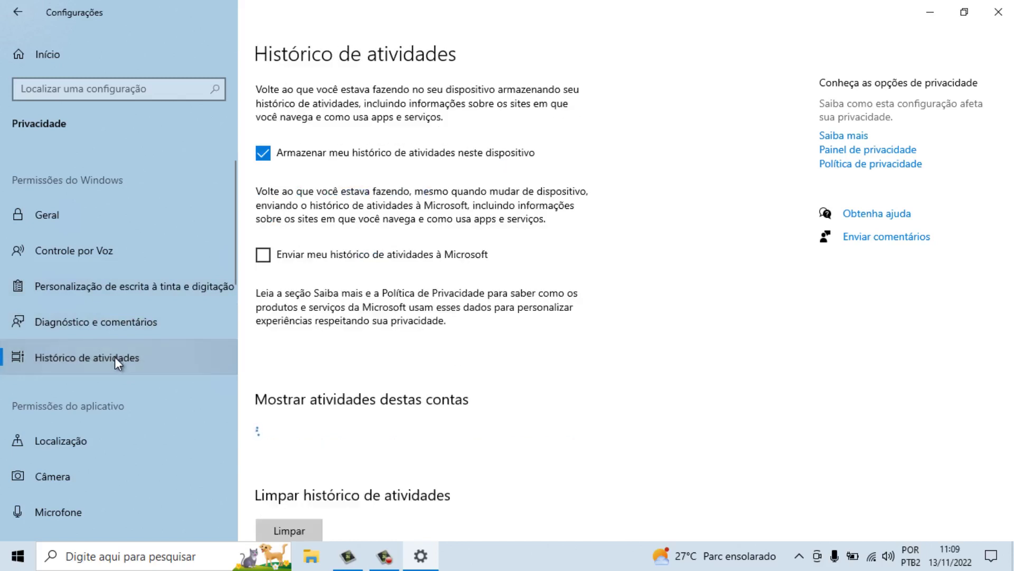
left_click(264, 157)
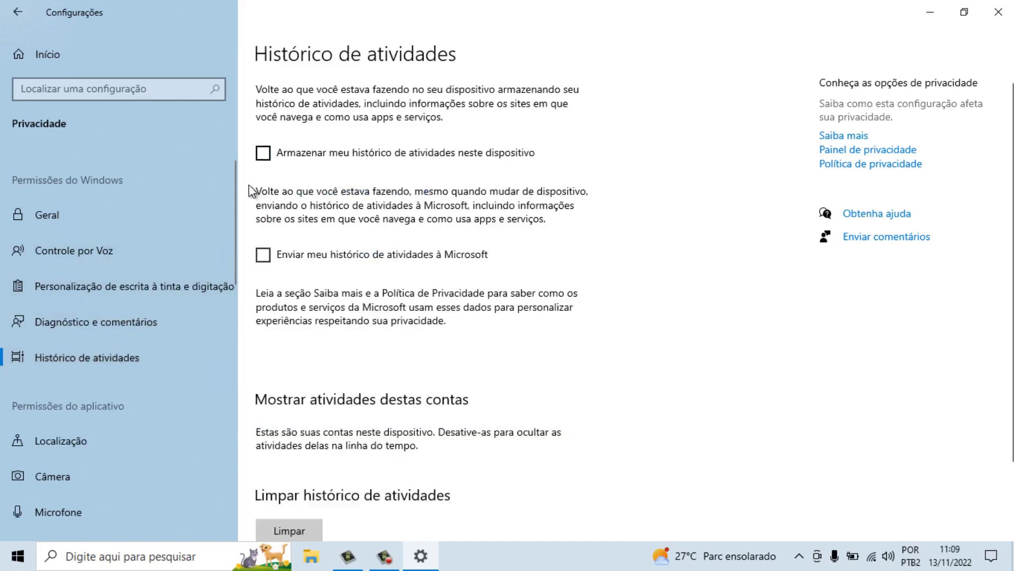
In the app permissions, turn off app access to notifications and to account information
left_click_drag(229, 214, 242, 285)
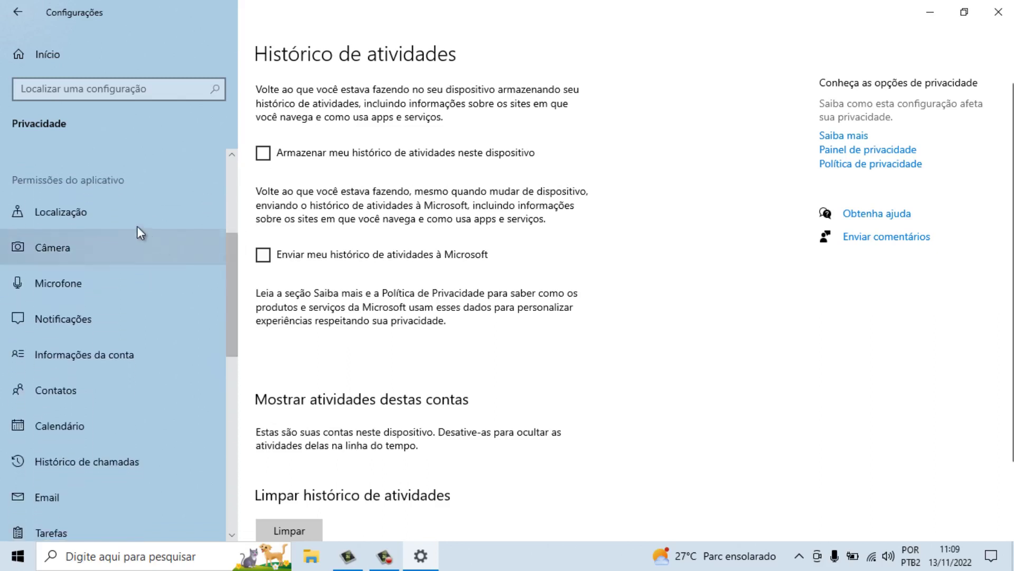
left_click(119, 211)
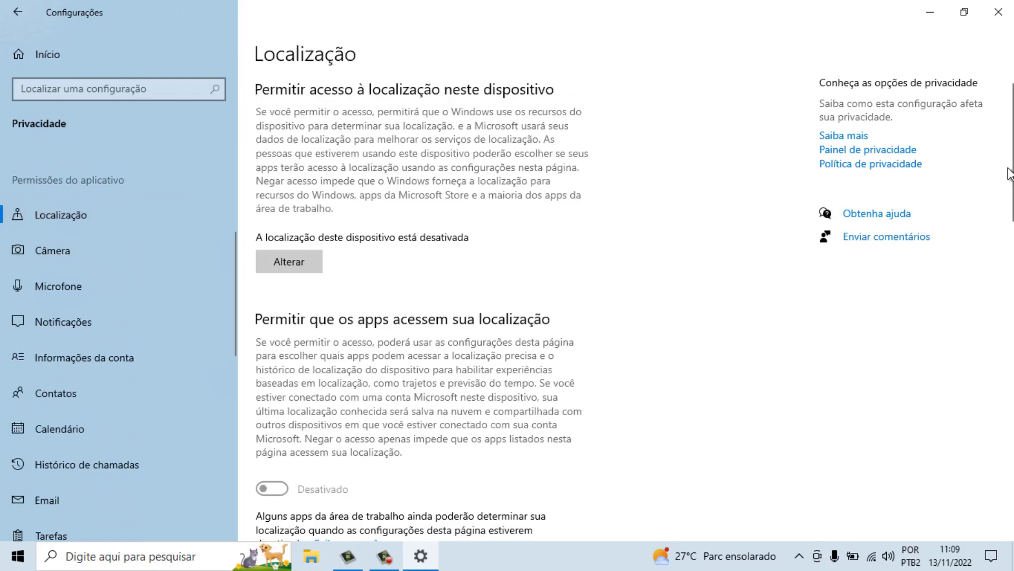
mouse_move(1010, 174)
left_mouse_down()
mouse_move(1009, 318)
mouse_move(1010, 174)
left_mouse_up()
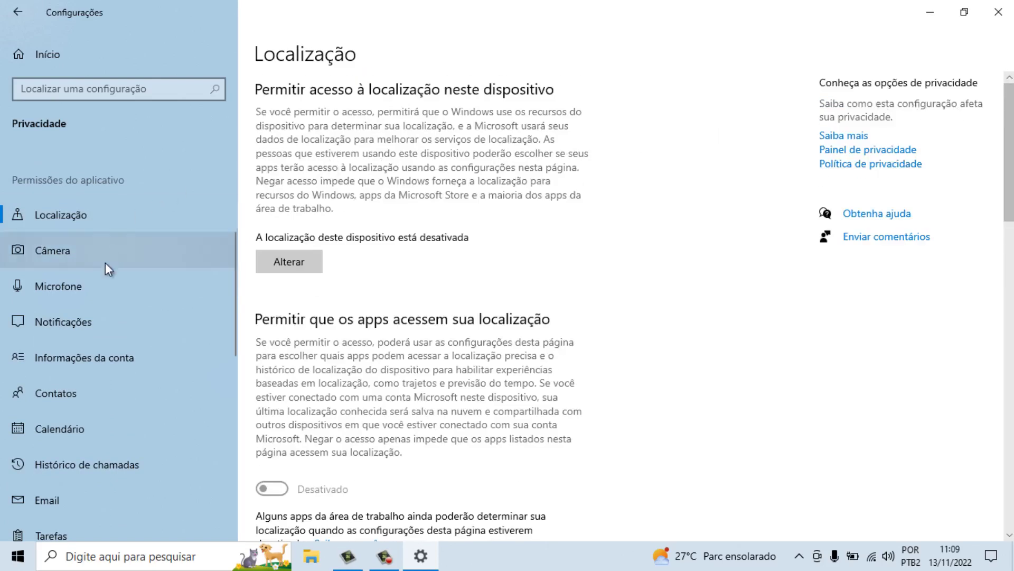
left_click(113, 326)
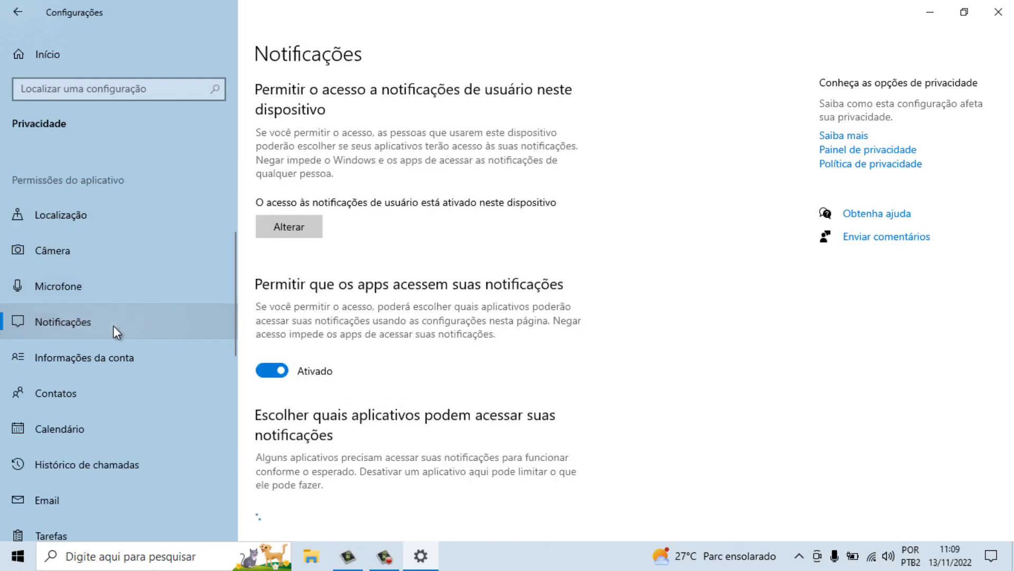
left_click(264, 372)
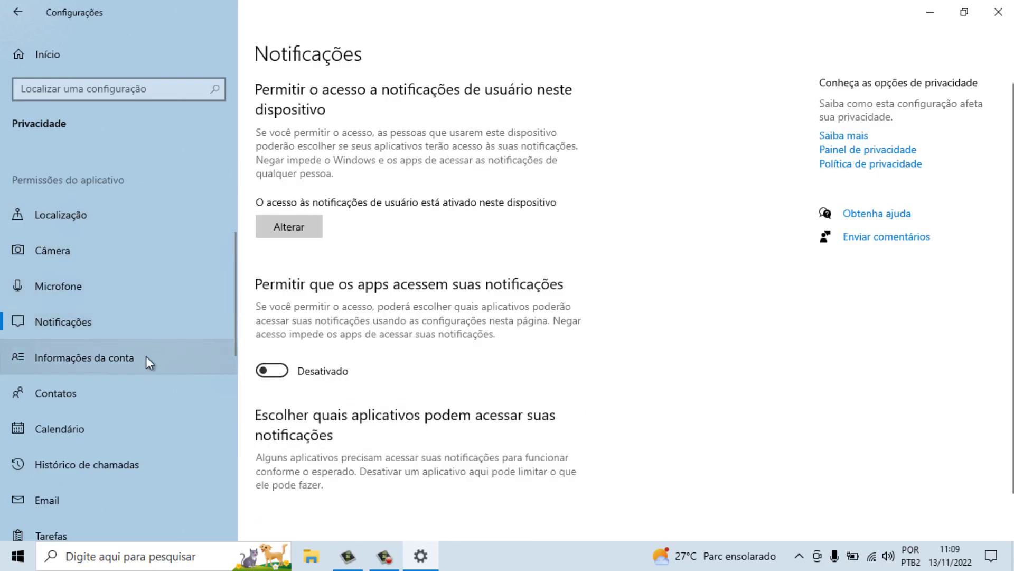
left_click(127, 356)
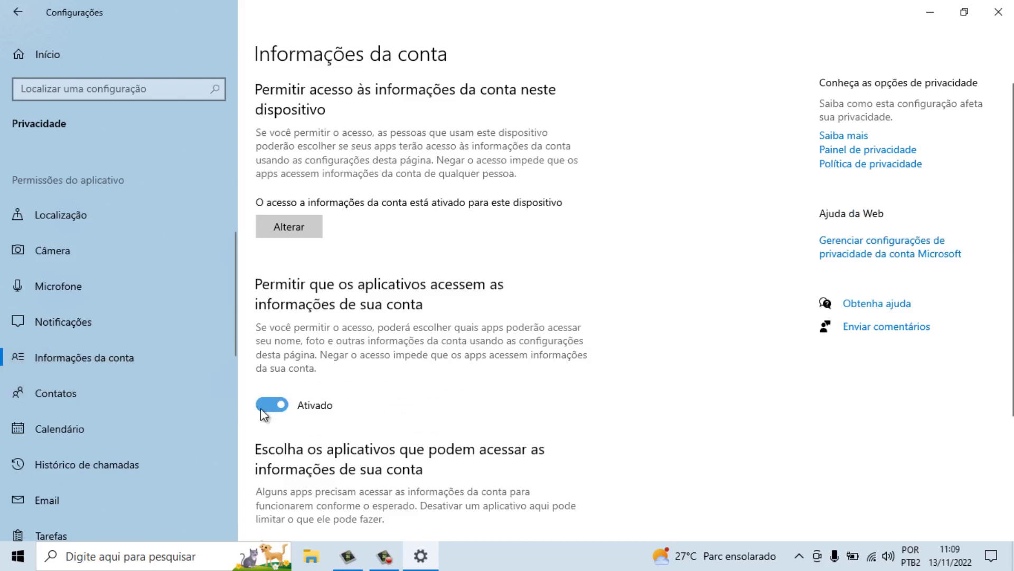
left_click(267, 411)
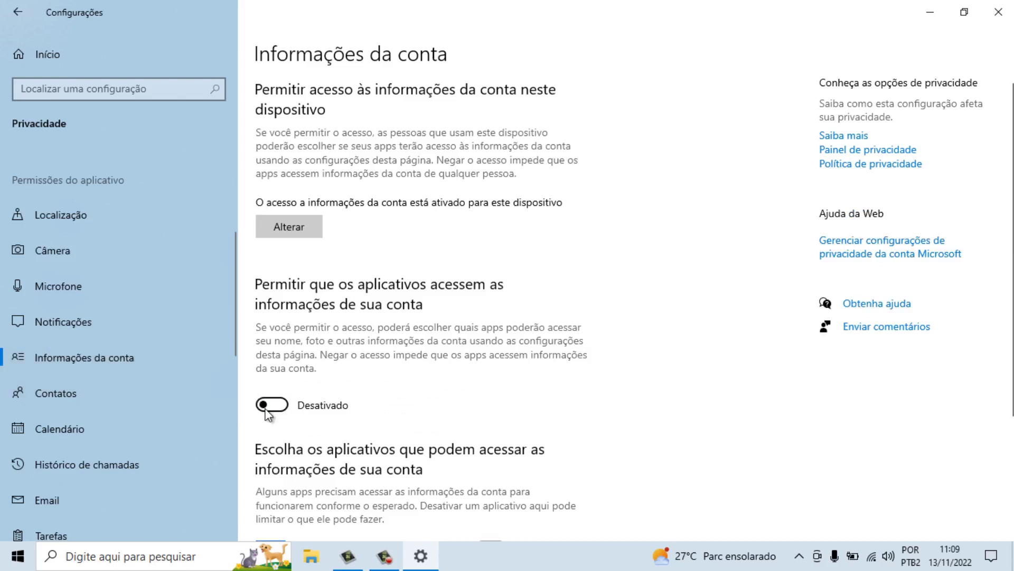
Turn off app access to contacts and to the calendar in the privacy permissions
left_click(117, 399)
left_click(262, 356)
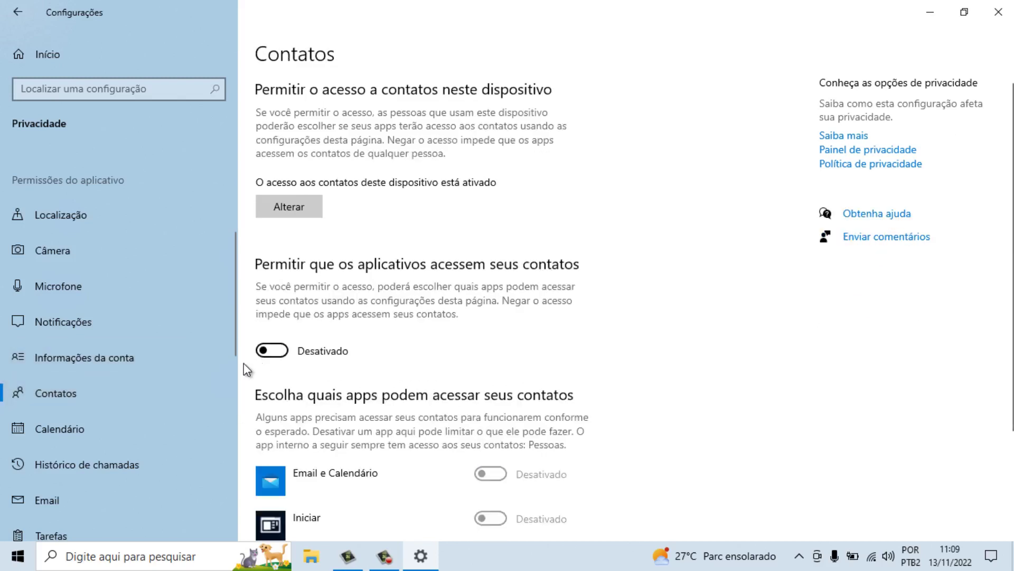
left_click(108, 426)
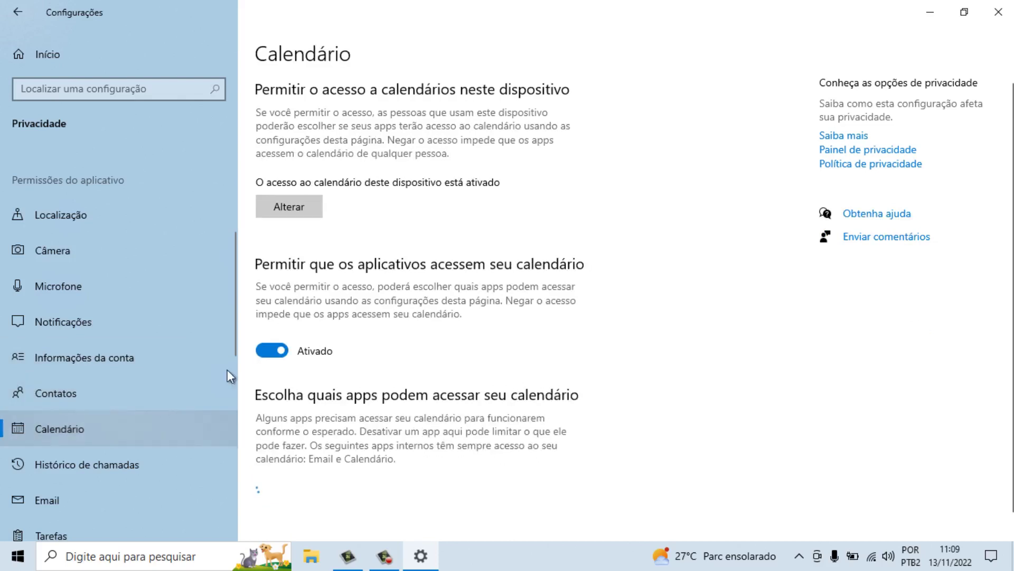
left_click(264, 351)
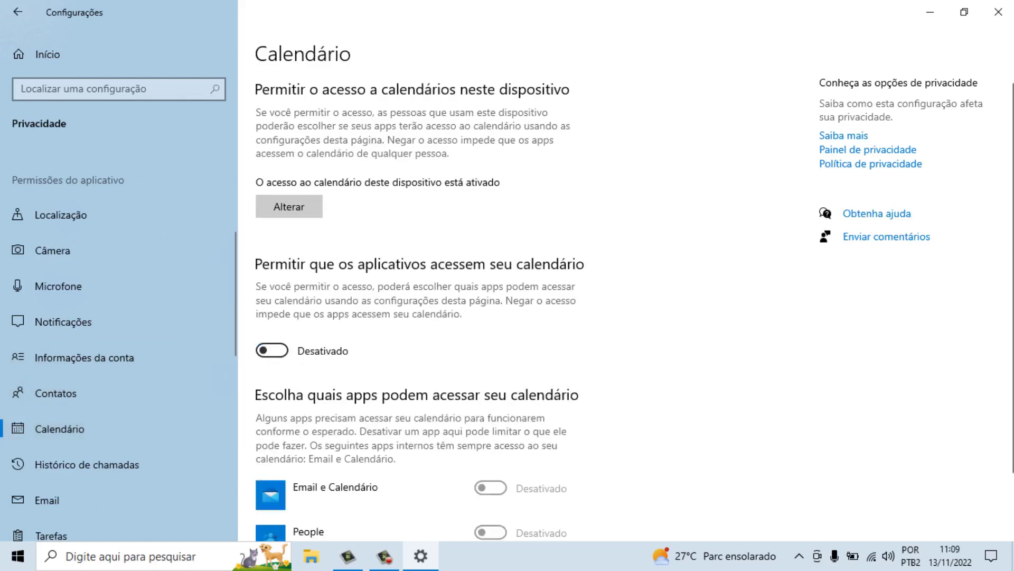
scroll(1012, 236, "down", 3)
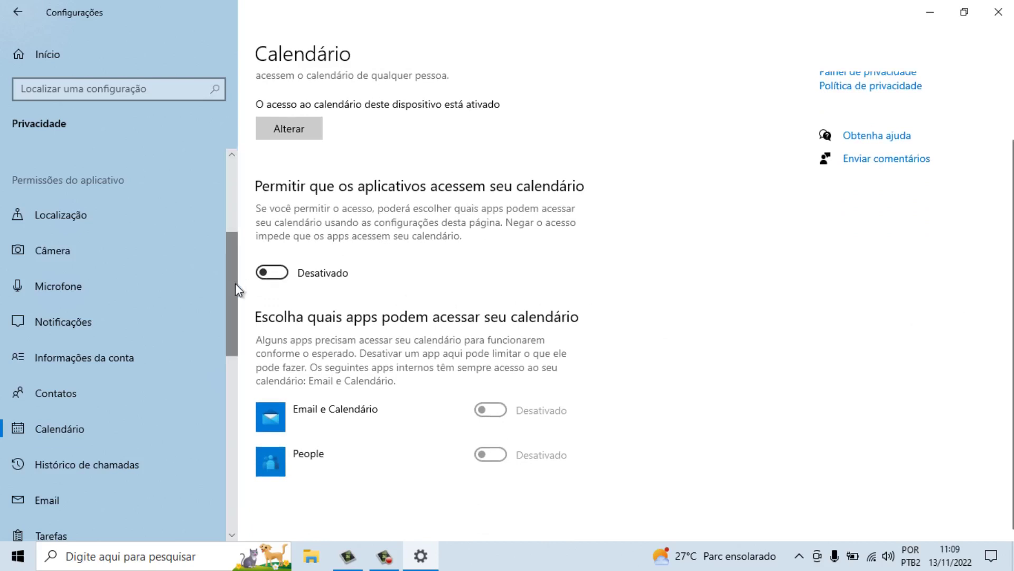
Turn off app access to the call history and to email in the privacy permissions
left_click_drag(235, 287, 237, 346)
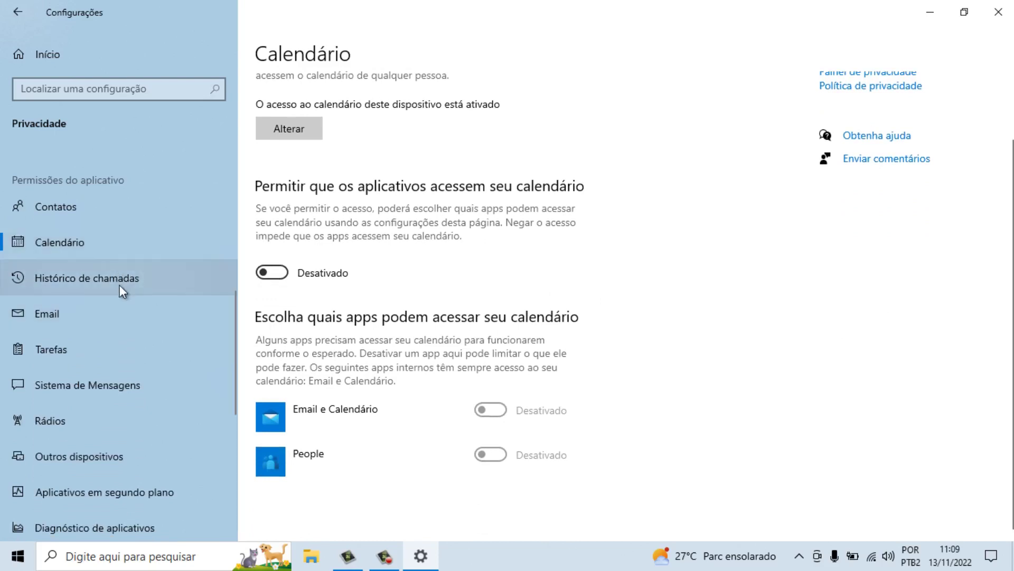
left_click(136, 281)
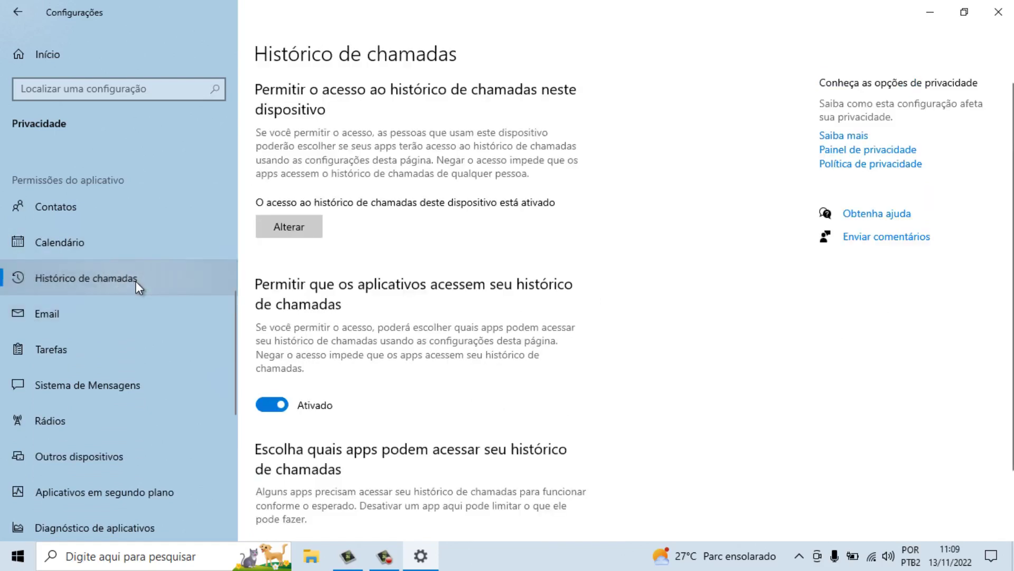
left_click(262, 404)
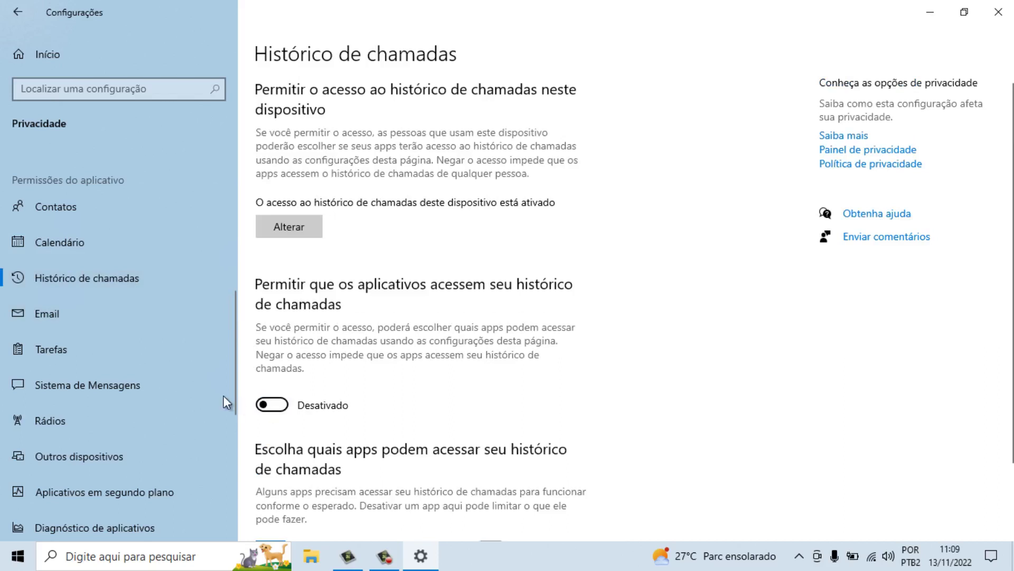
left_click(96, 313)
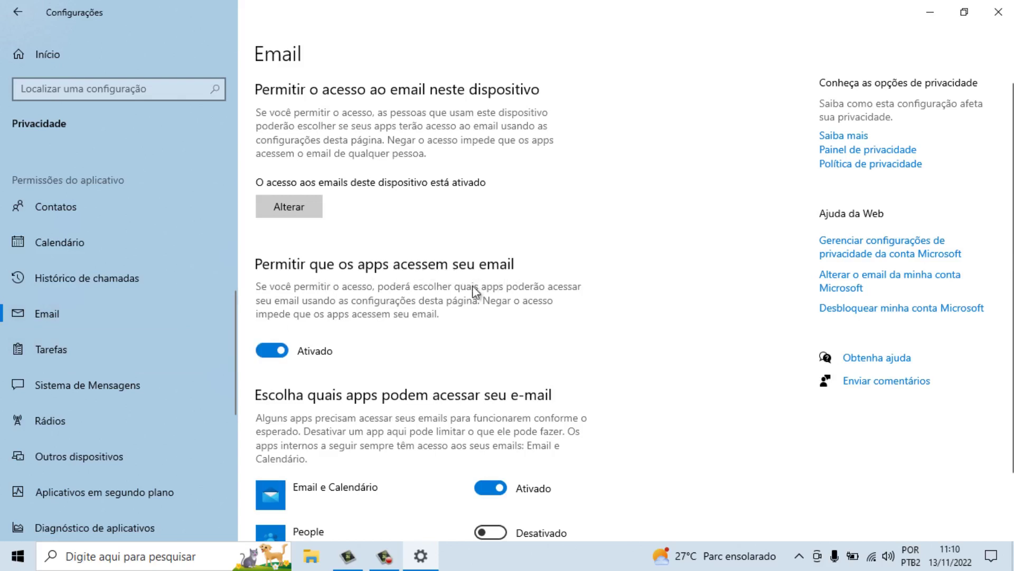
left_click(265, 350)
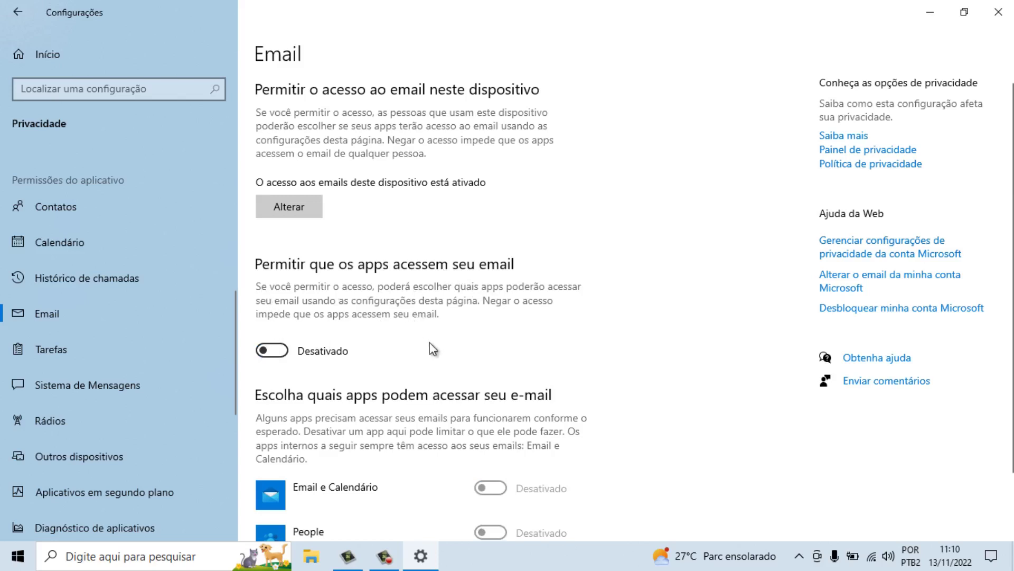
Turn off app access to tasks, and stop apps from reading or sending messages
left_click(142, 346)
left_click(267, 351)
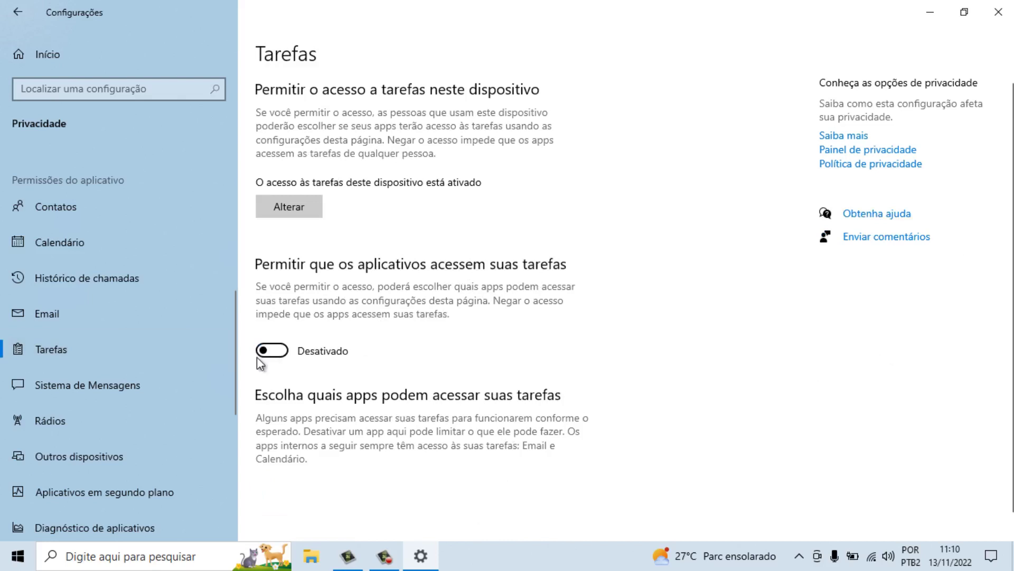
left_click(127, 389)
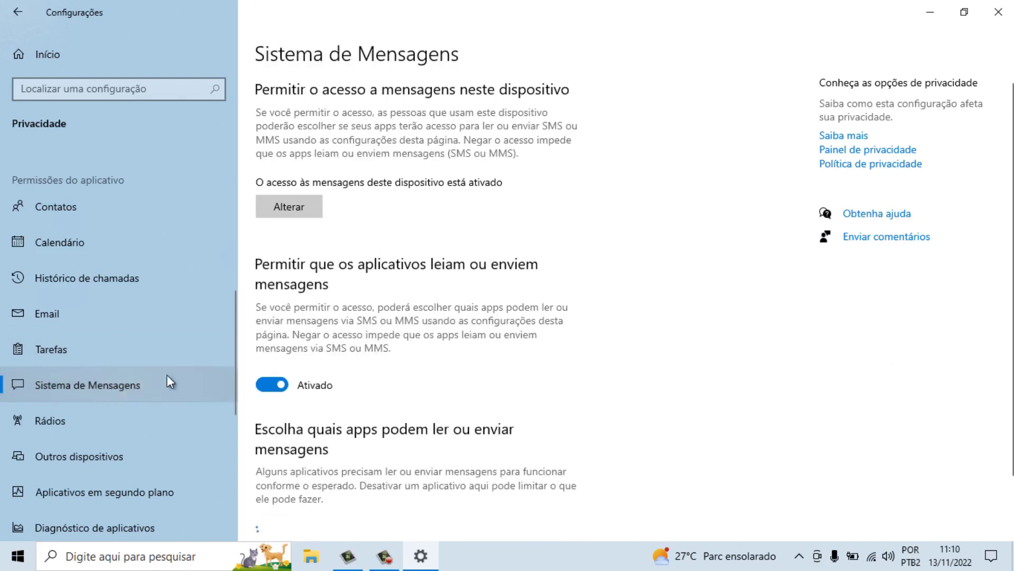
left_click(270, 387)
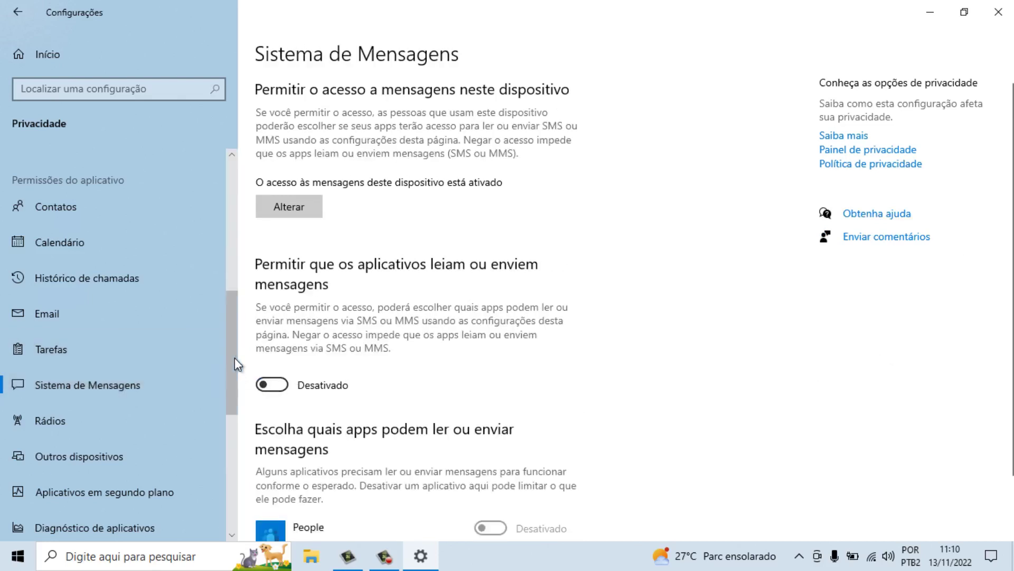
Stop apps from controlling the device radios in the privacy permissions
left_click_drag(237, 360, 238, 416)
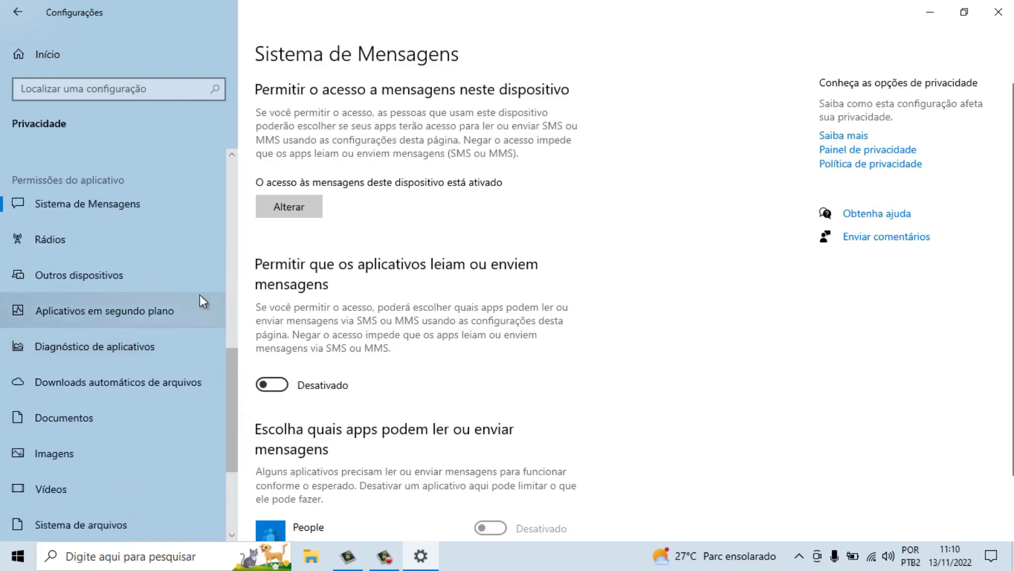
left_click(145, 237)
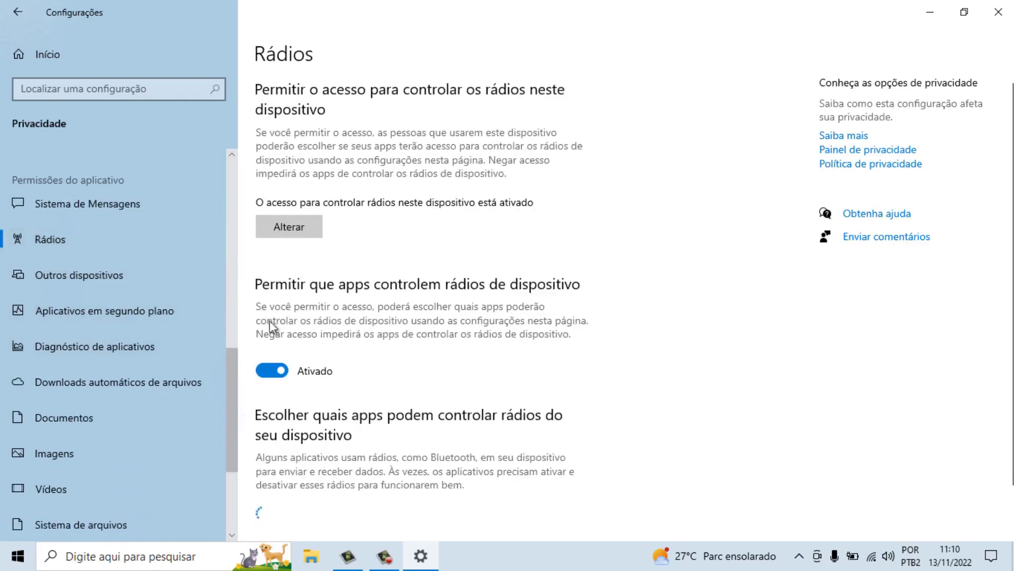
left_click(272, 371)
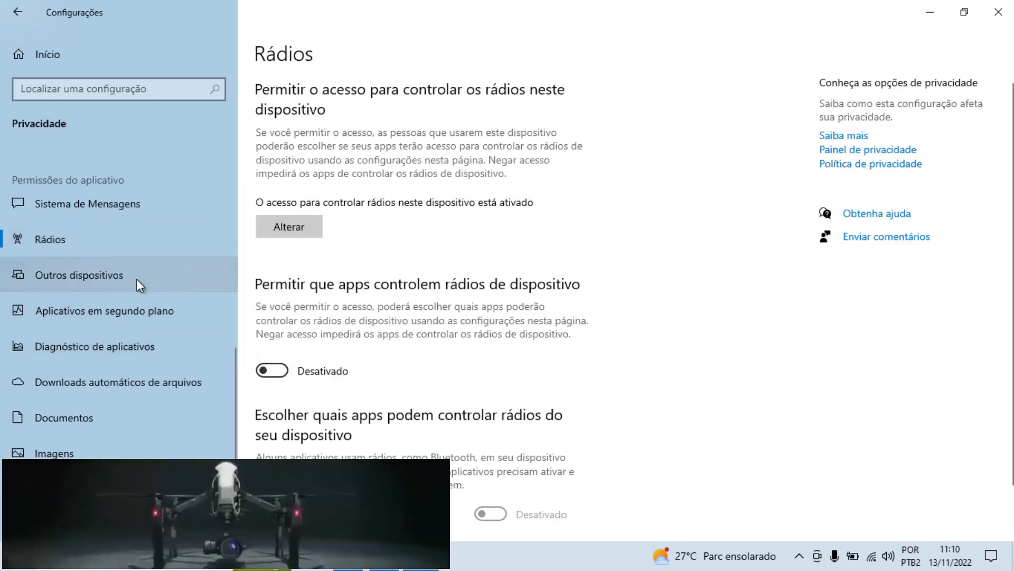
Turn off running apps in the background, and turn off app access to diagnostic information about other apps
left_click(144, 305)
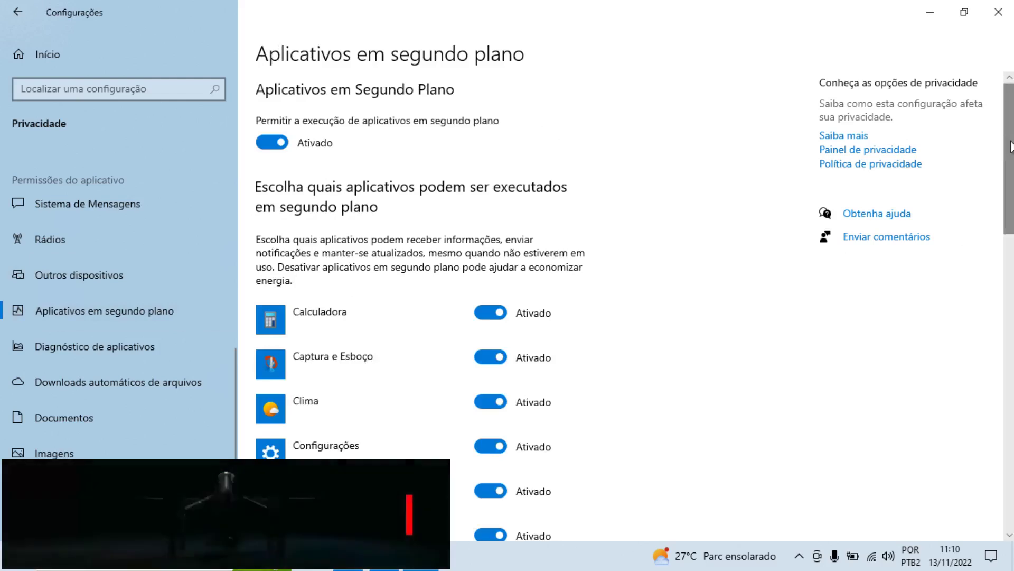
scroll(628, 306, "down", 8)
scroll(684, 146, "down", 8)
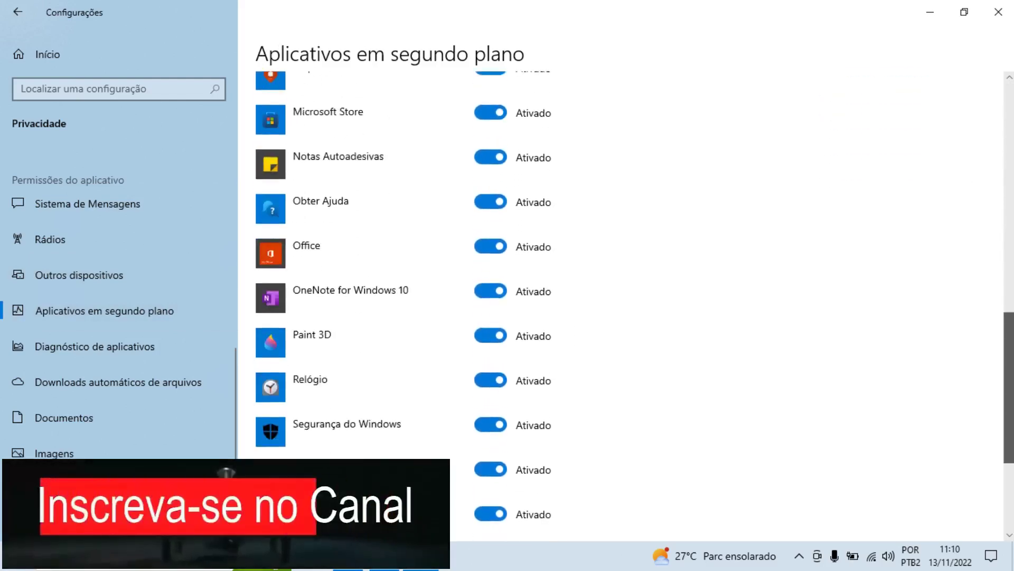
scroll(683, 146, "up", 15)
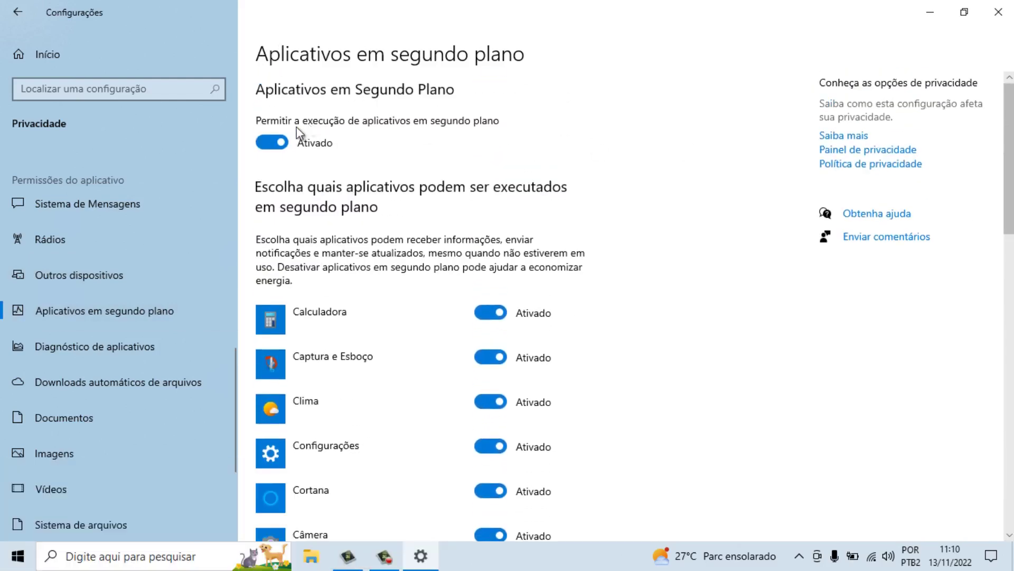
left_click_drag(378, 233, 380, 238)
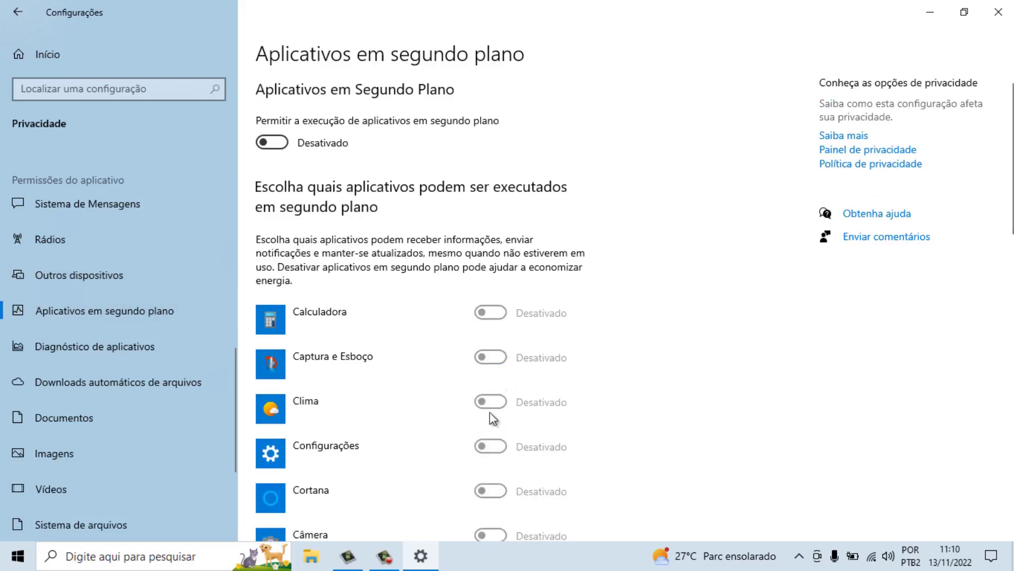
left_click(132, 355)
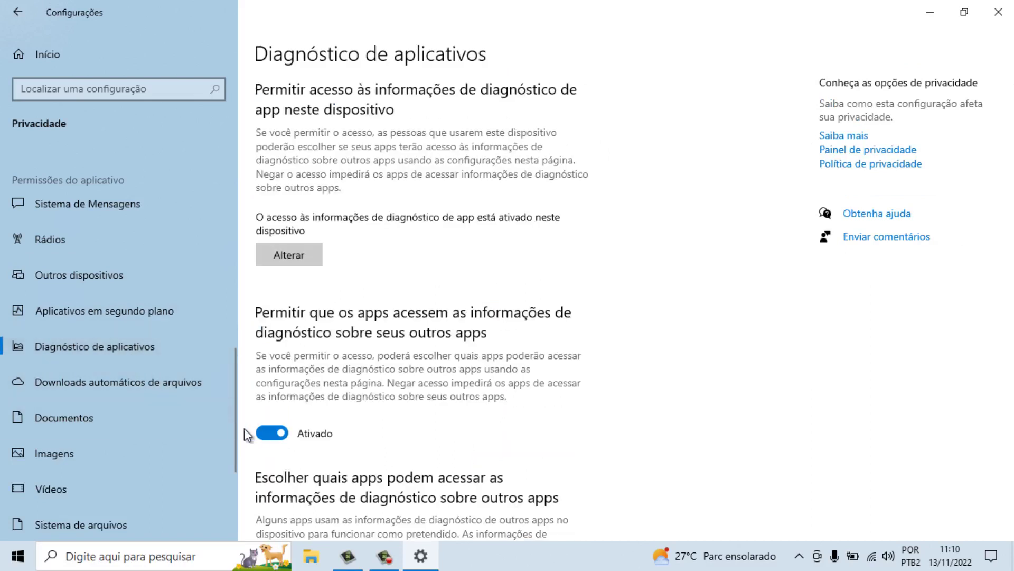
left_click(262, 432)
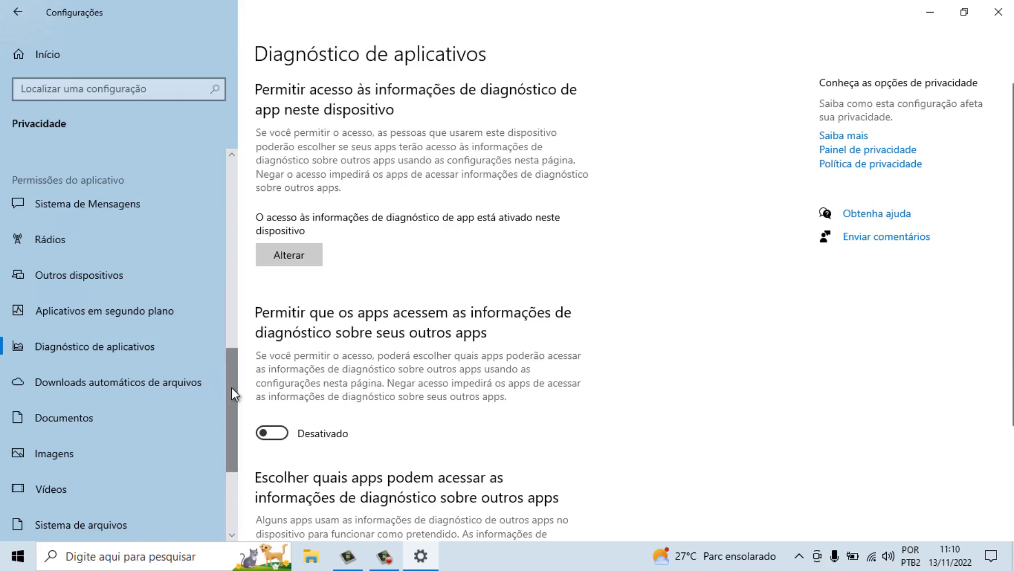
Turn off app access to voice activation and stop apps from making phone calls in the privacy permissions, and close the settings
left_click_drag(231, 388, 204, 476)
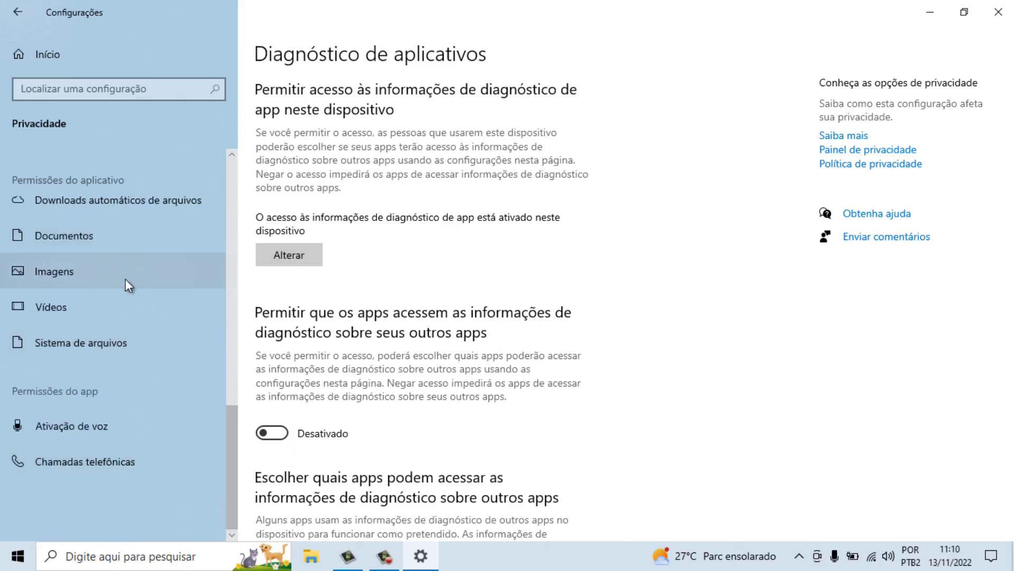
left_click(142, 427)
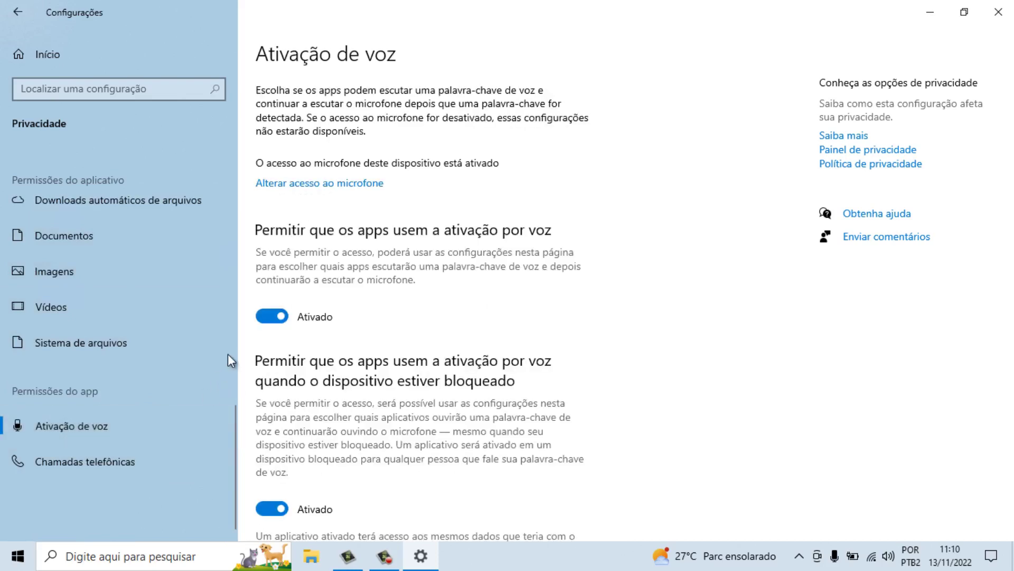
left_click(274, 317)
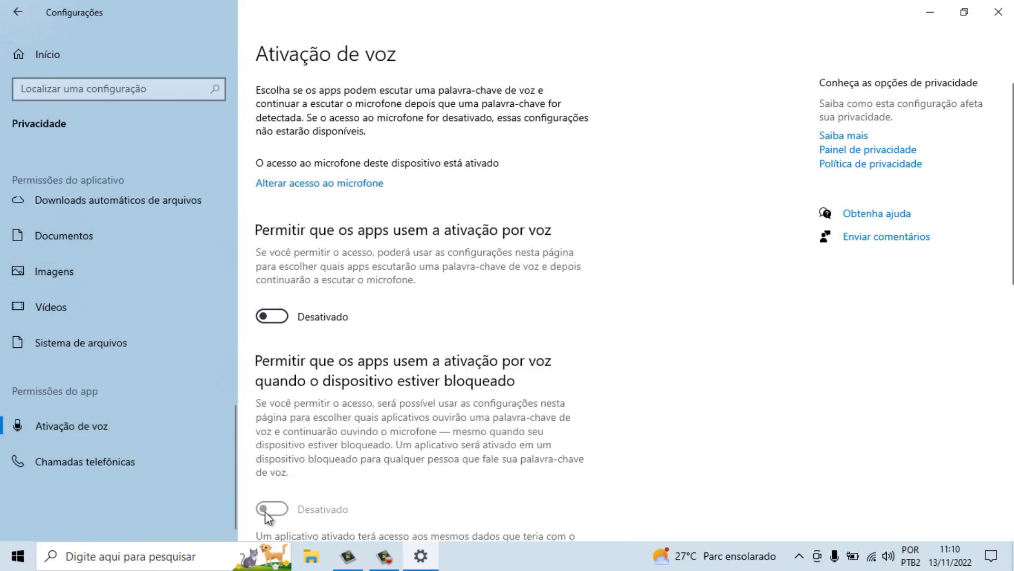
left_click(120, 471)
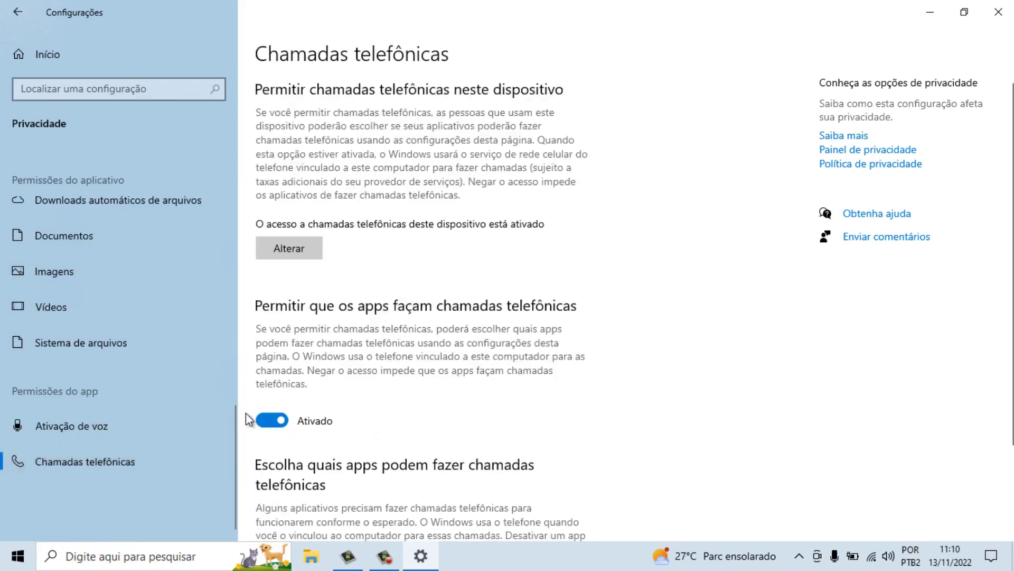
left_click(262, 421)
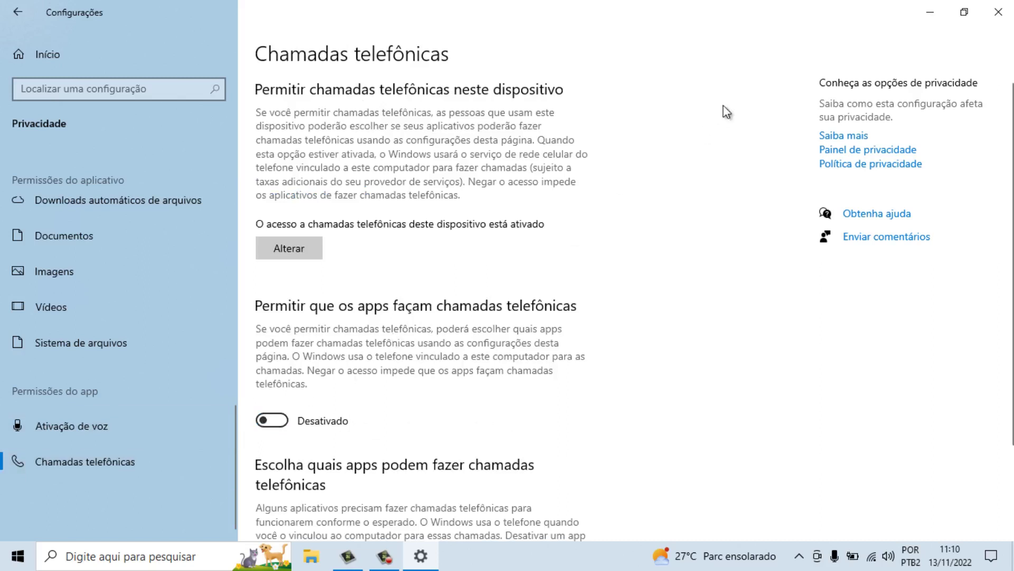
left_click(998, 12)
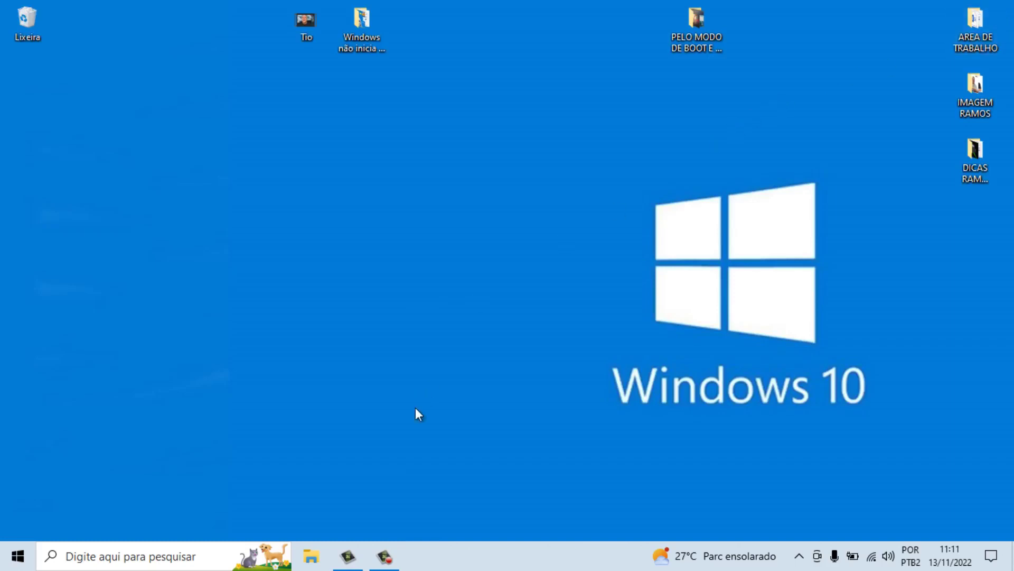
Look through the Downloads, Documentos, Imagens and Vídeos folders in File Explorer for files taking up space
left_click(318, 564)
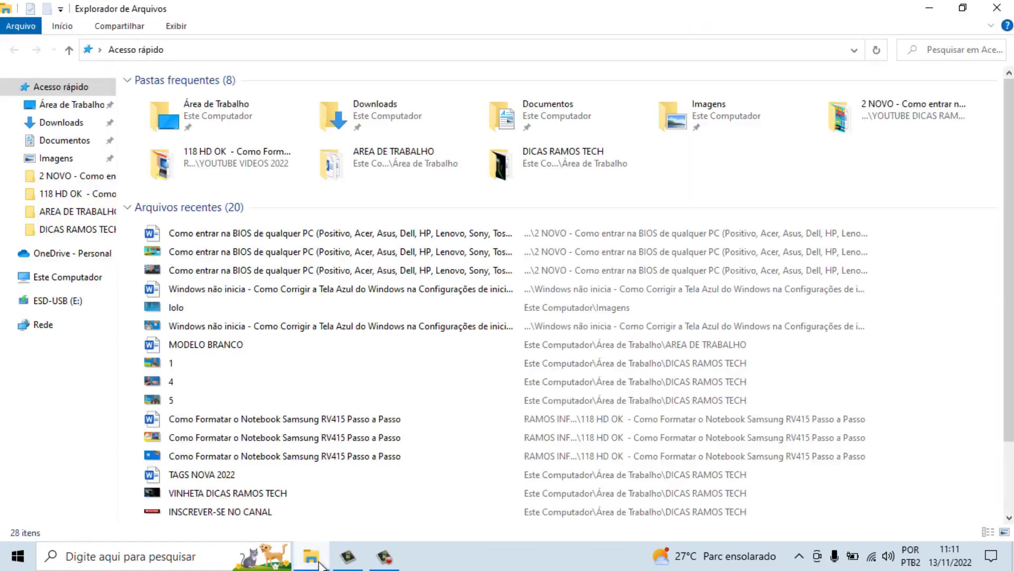
left_click(78, 125)
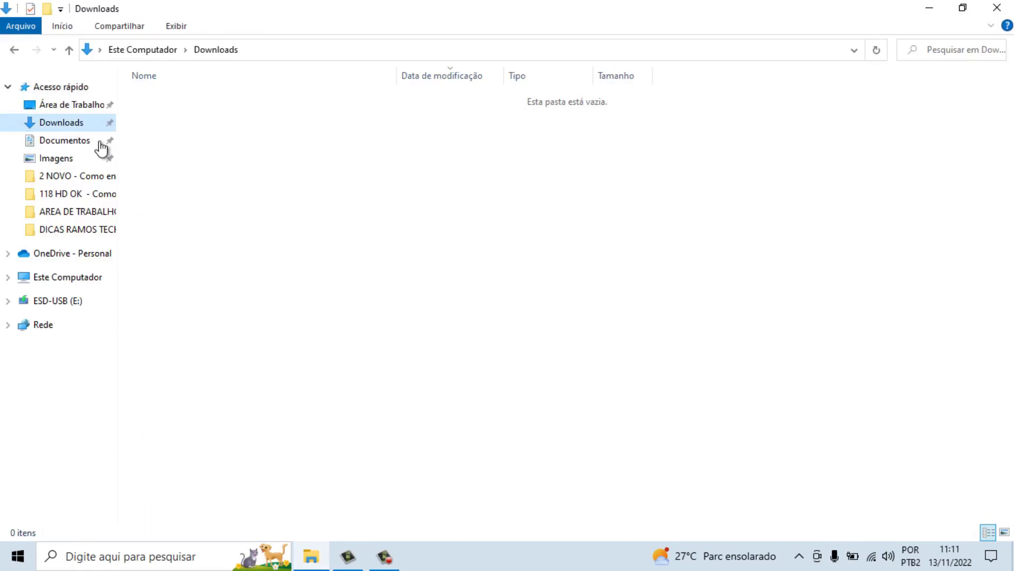
left_click(70, 143)
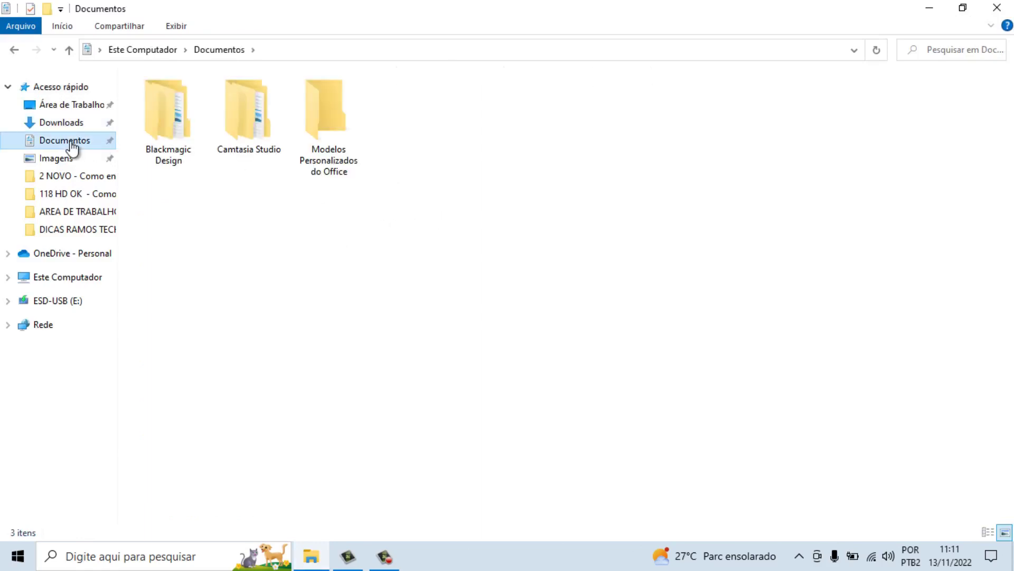
left_click(71, 159)
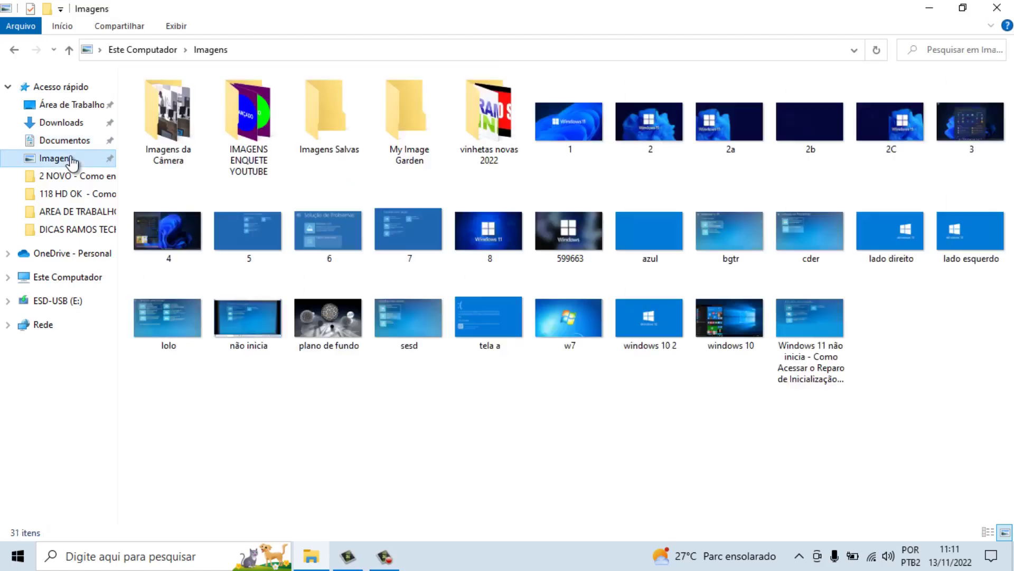
left_click(67, 278)
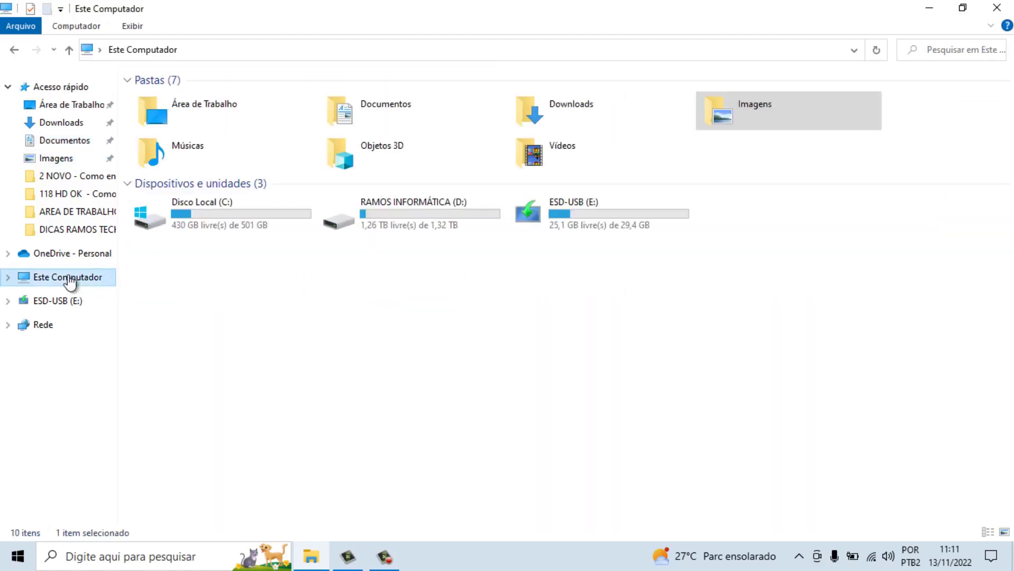
double_click(573, 165)
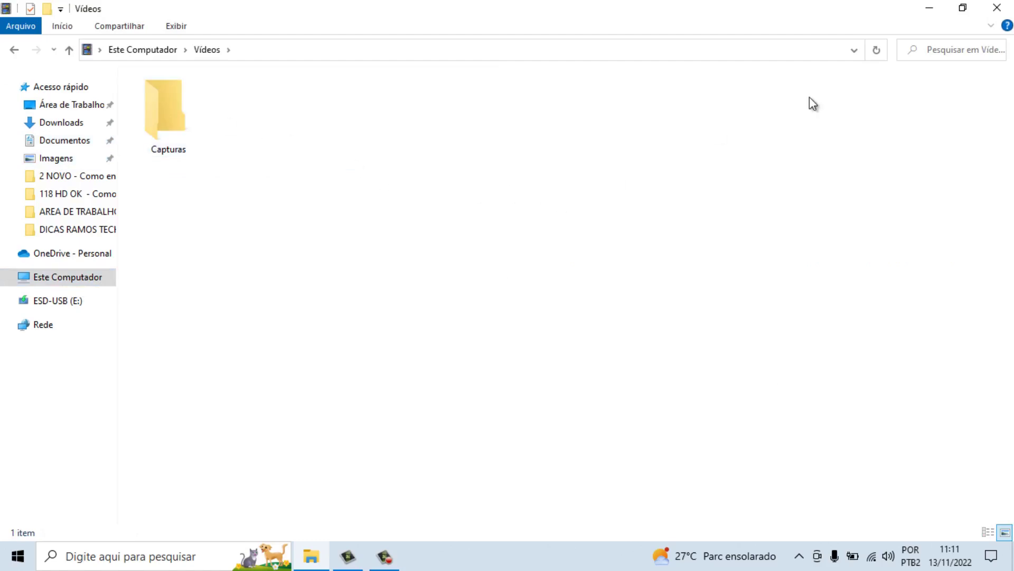
left_click(997, 8)
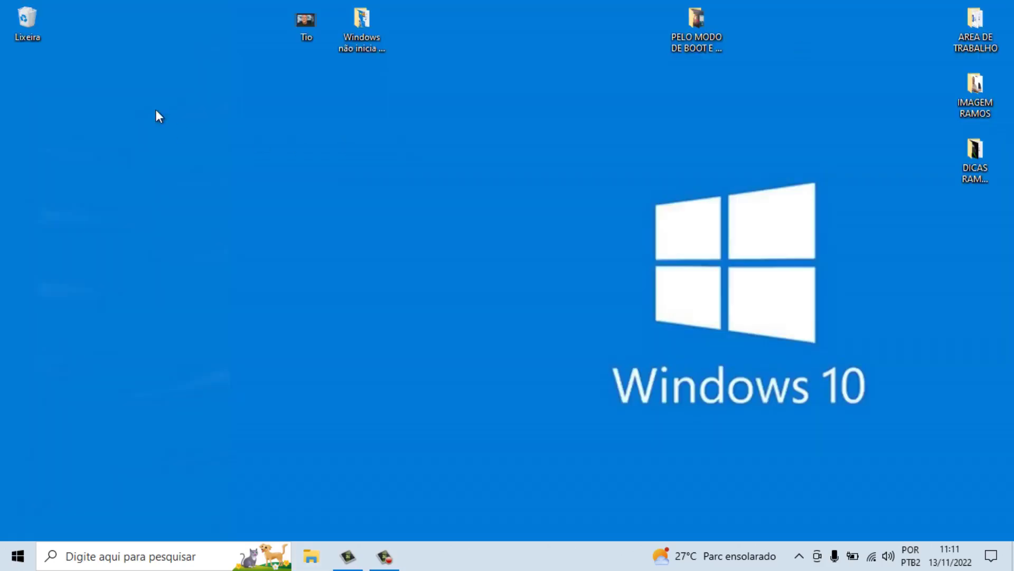
Empty the recycle bin permanently, granting administrator permission for all current items, and check its contents
right_click(32, 23)
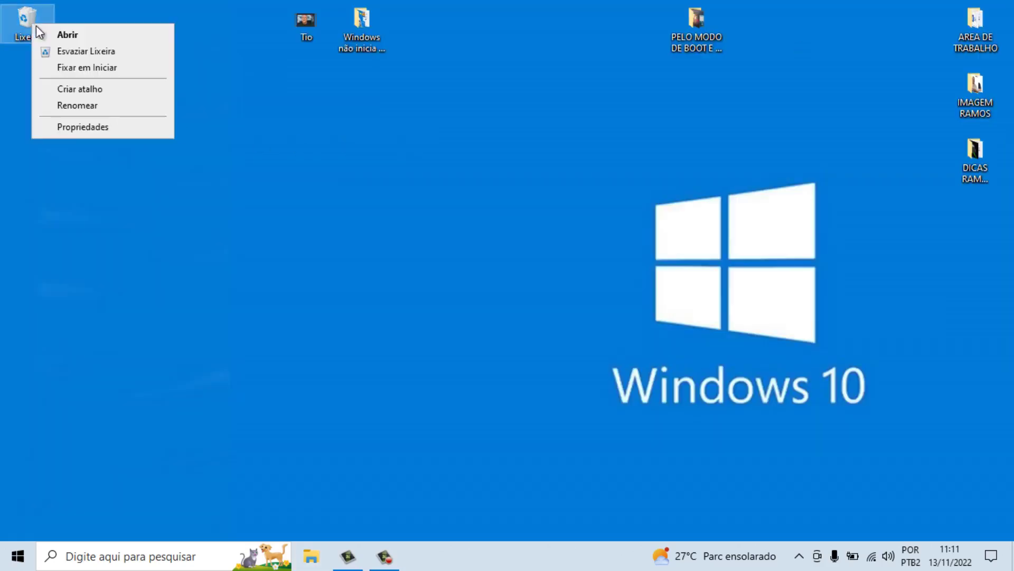
left_click(85, 51)
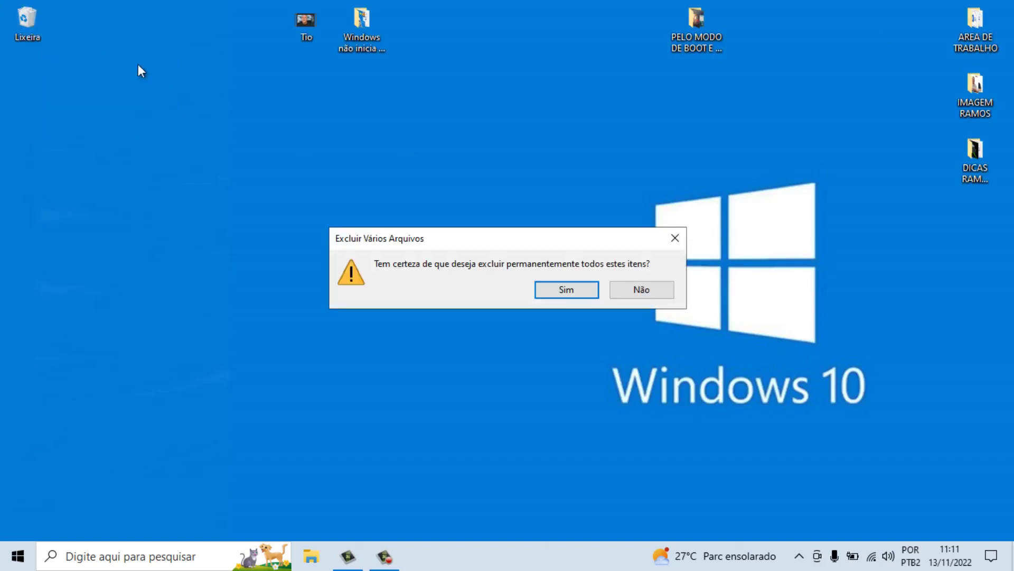
left_click(550, 288)
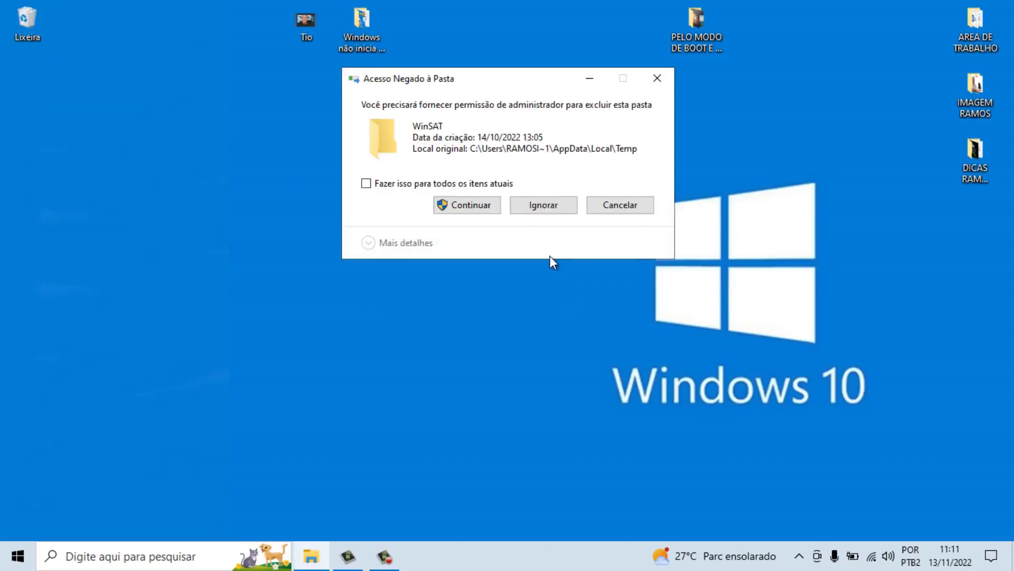
left_click(377, 186)
left_click(464, 207)
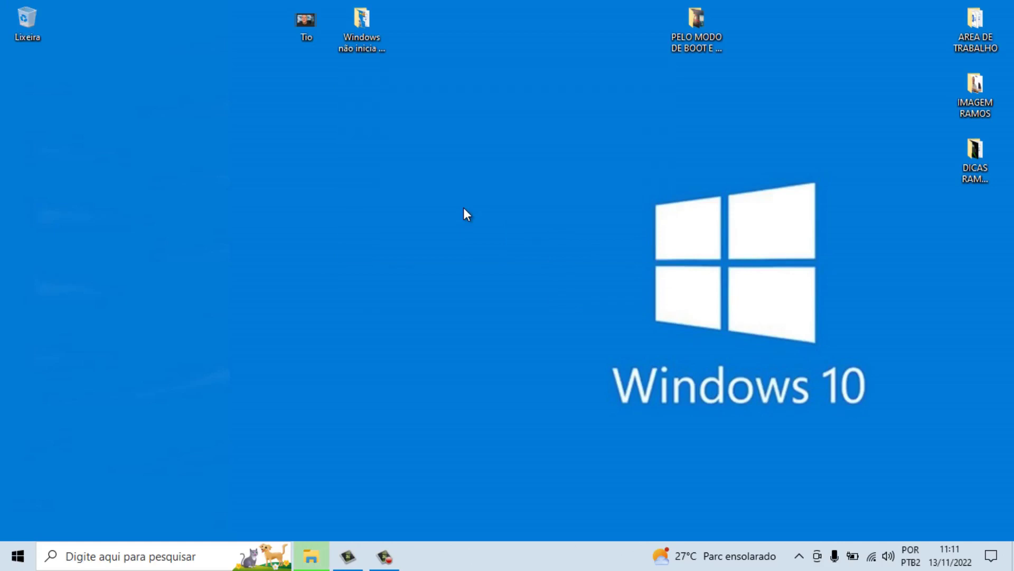
double_click(42, 17)
left_click(998, 8)
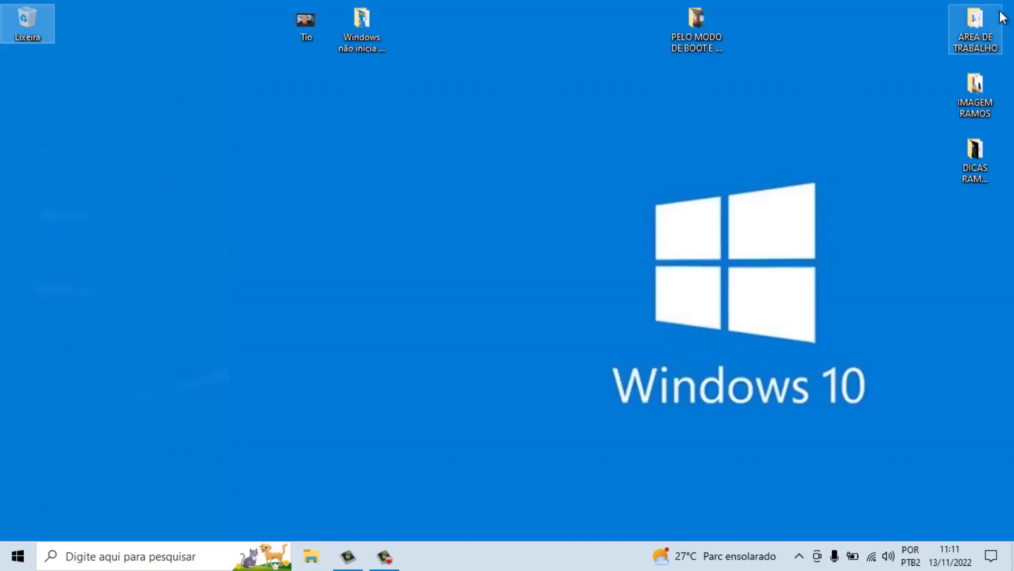
Find Desfragmentar e Otimizar Unidades with the search "desfra" and start optimizing drive C:
left_click(140, 552)
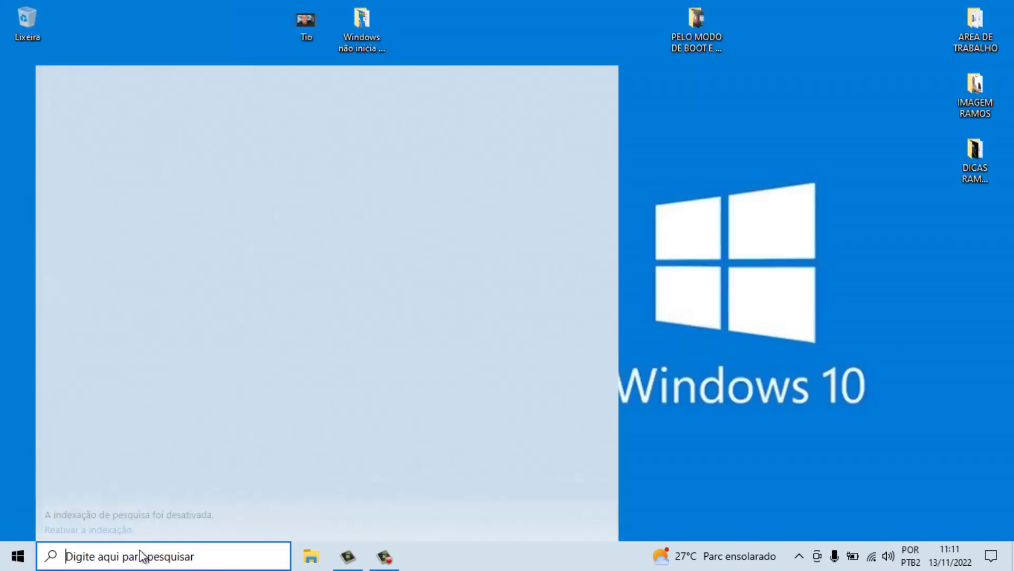
type("desfra")
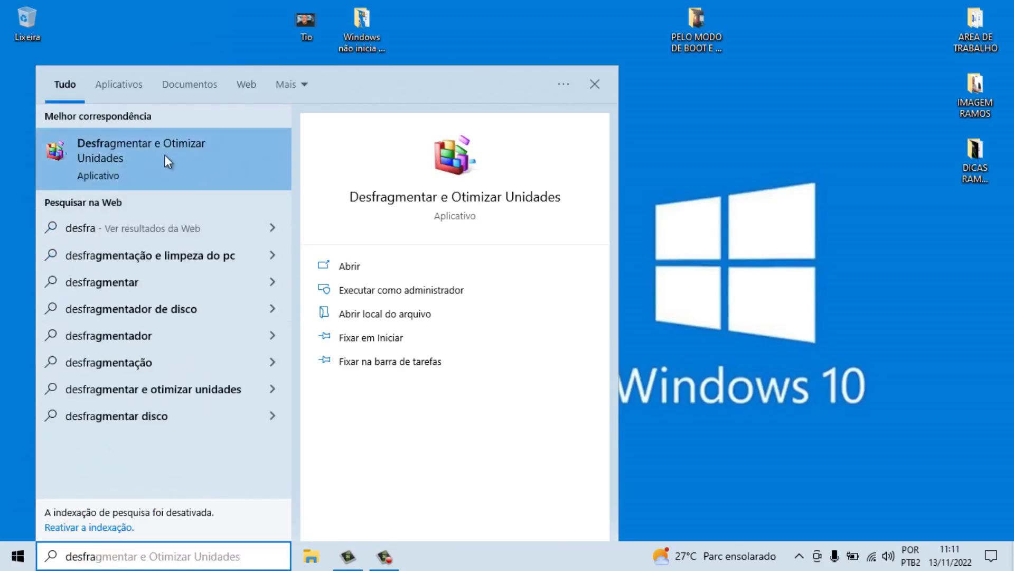
left_click(179, 160)
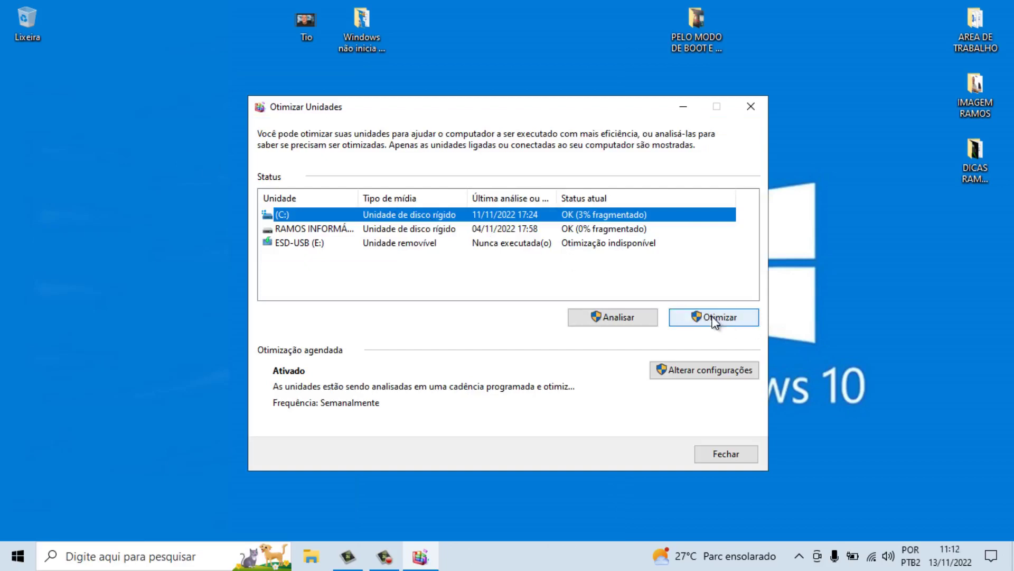
left_click(710, 318)
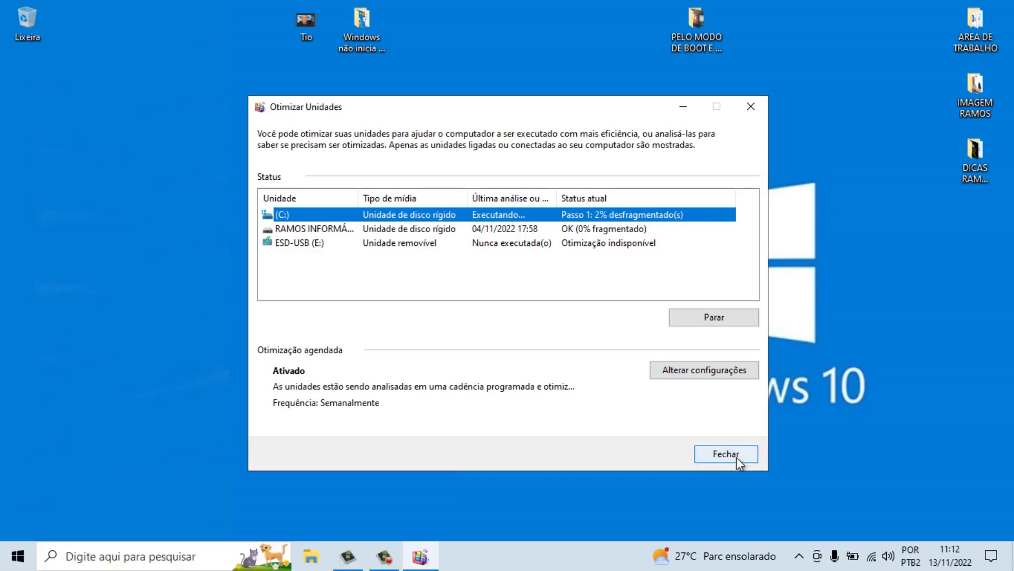
Stop the running optimization of drive C: and close the drive optimizer
left_click(729, 323)
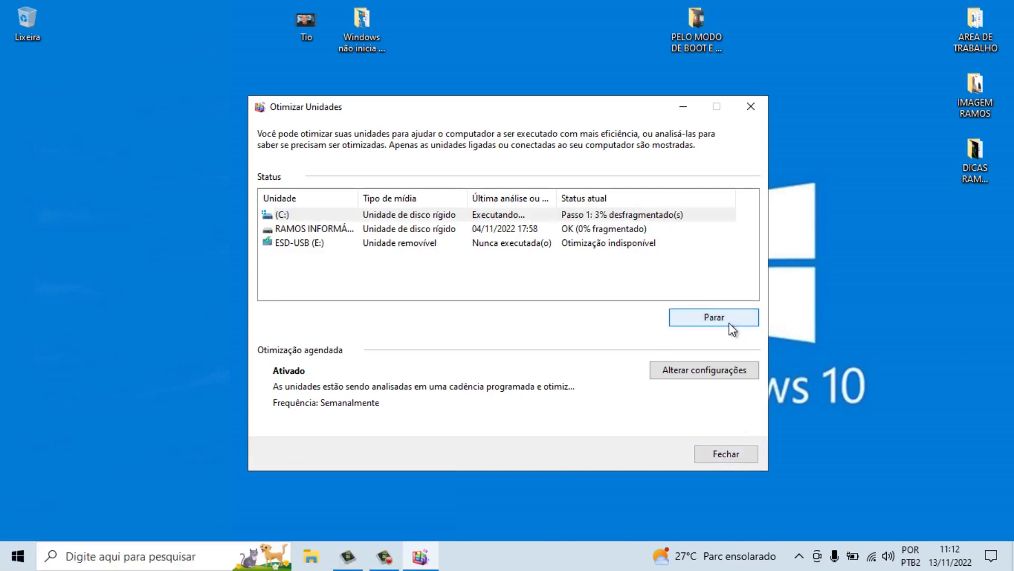
left_click(731, 455)
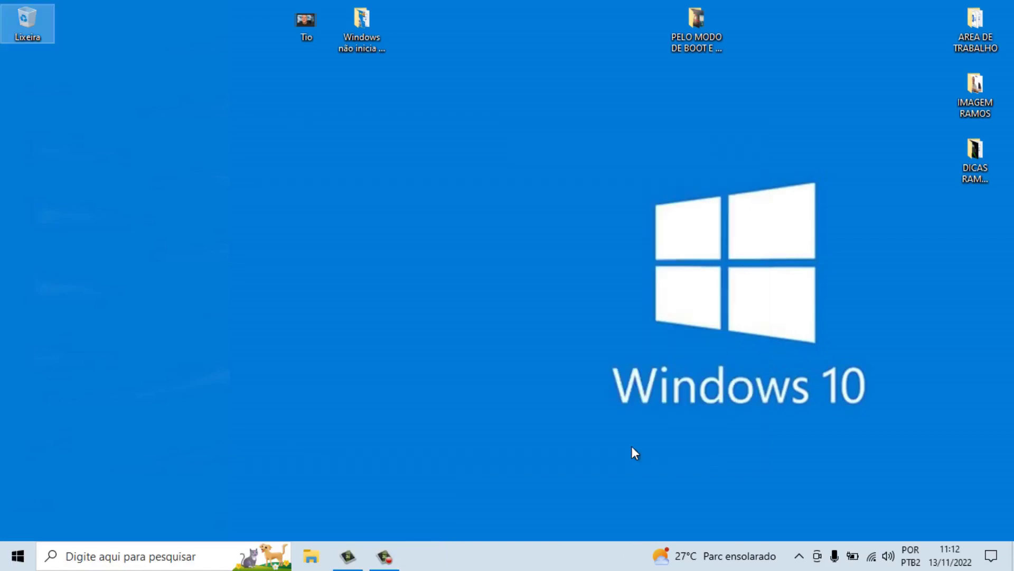
left_click(17, 555)
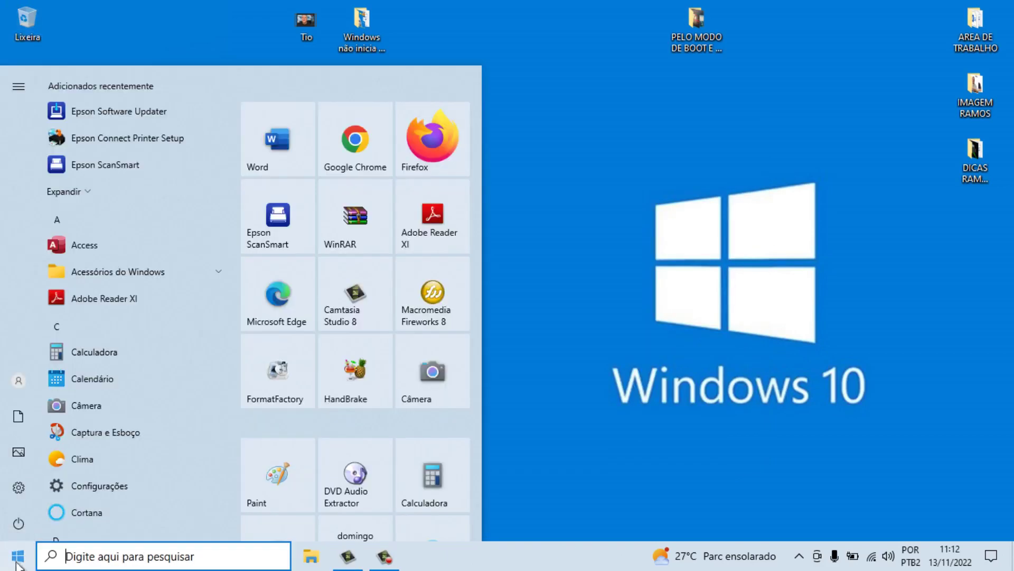
left_click(18, 524)
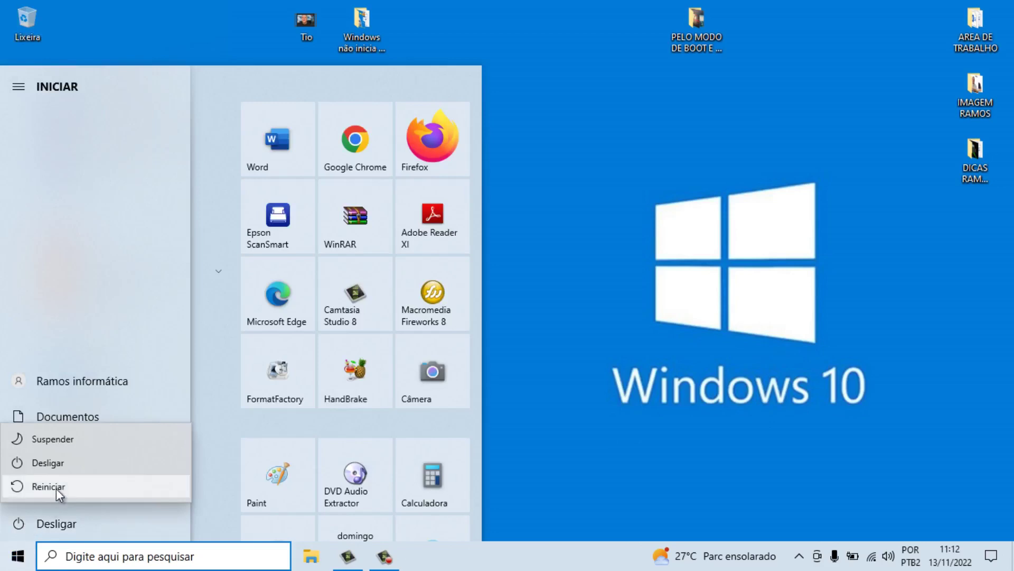
left_click(58, 491)
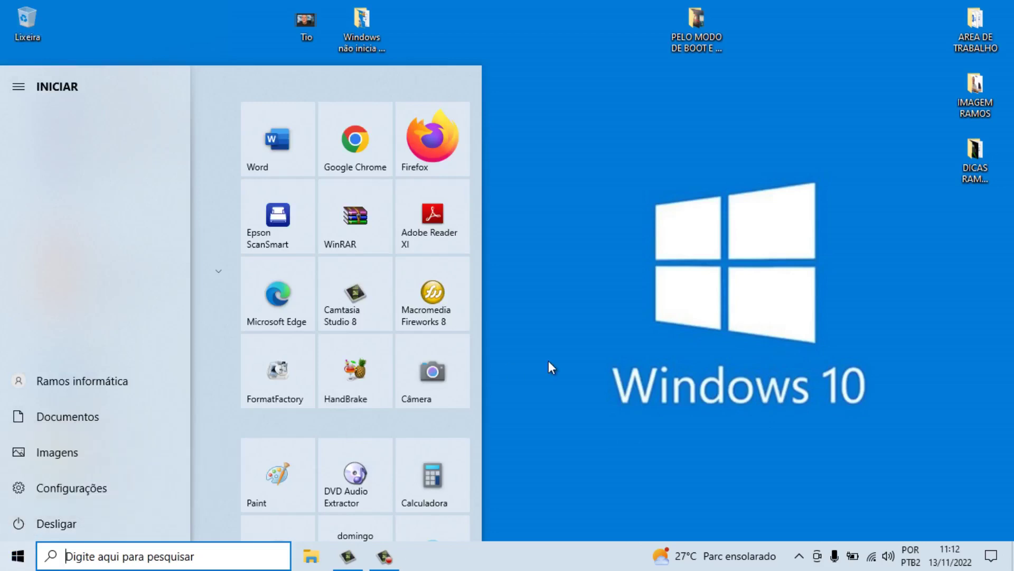
left_click(548, 361)
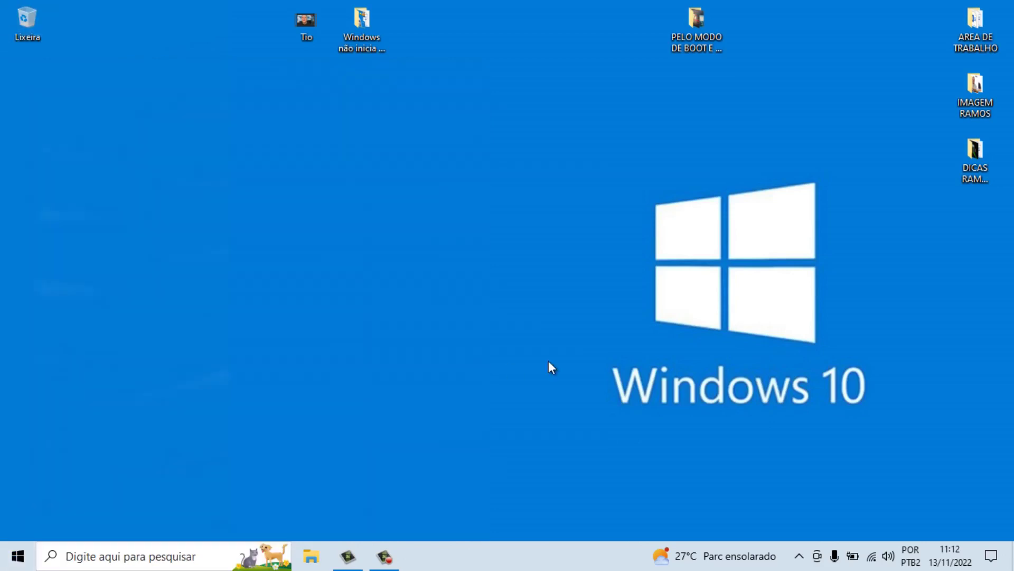